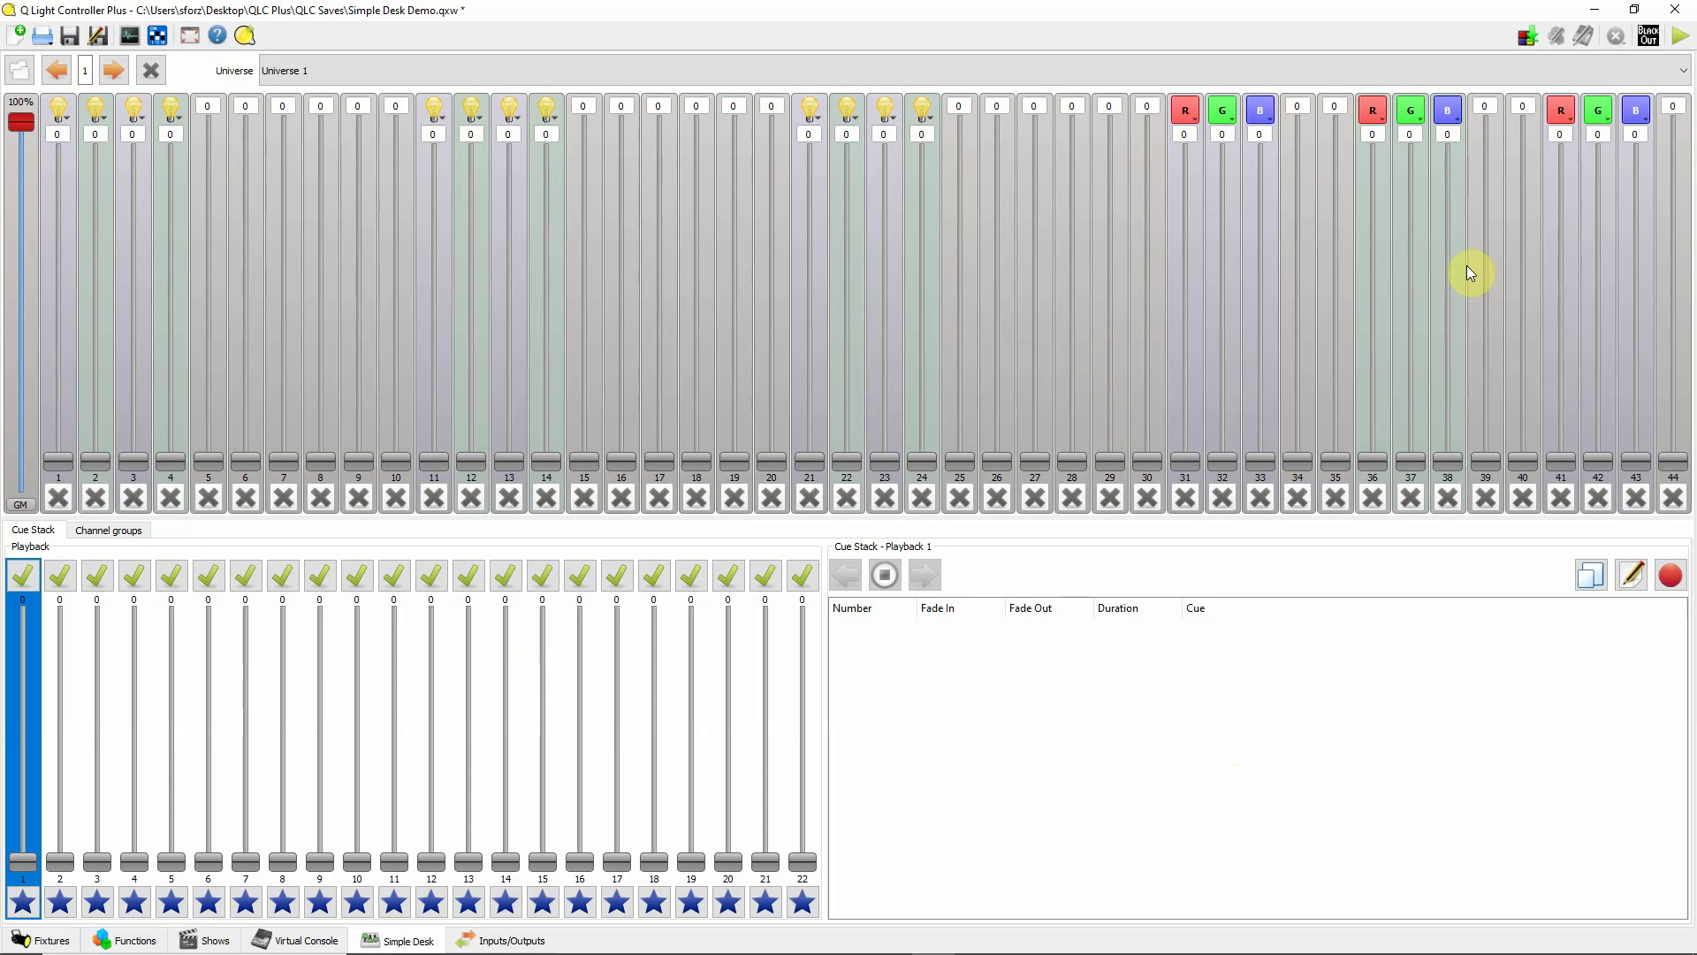
Show the Simple Desk channels grouped by fixture name, FOH #1 through Balcony.
click(20, 71)
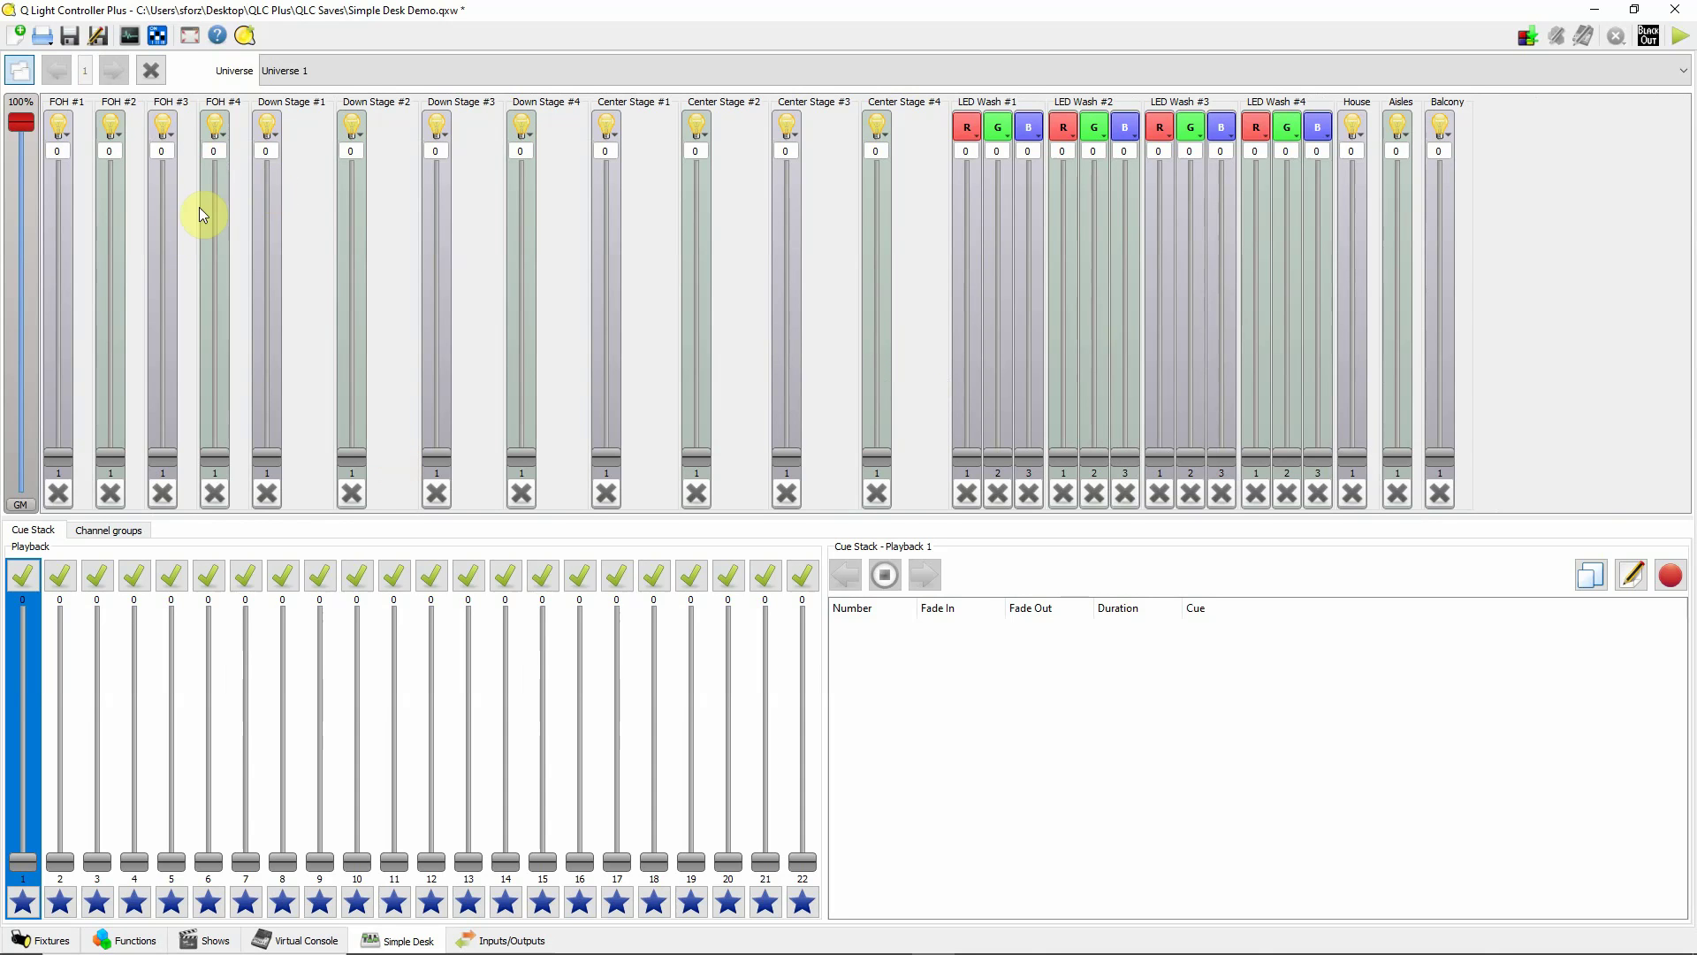
Raise FOH #1 to 135 and FOH #2, #3, #4 to 134, 133 and 132.
drag(52, 458, 68, 303)
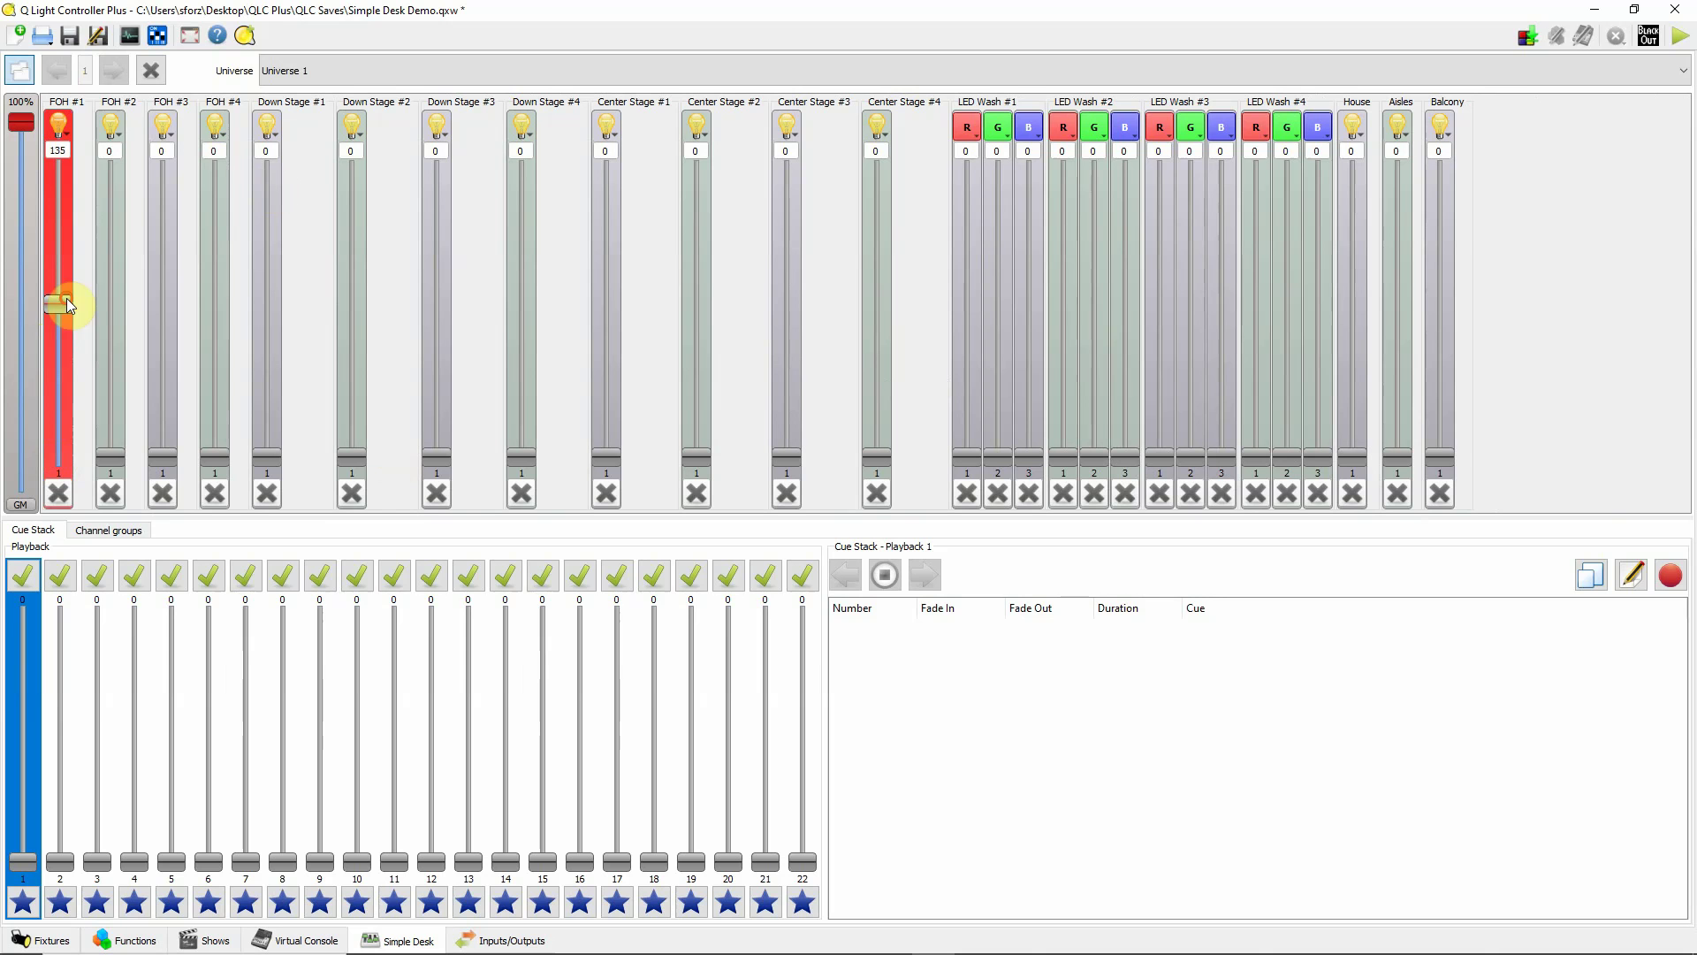
drag(107, 453, 115, 301)
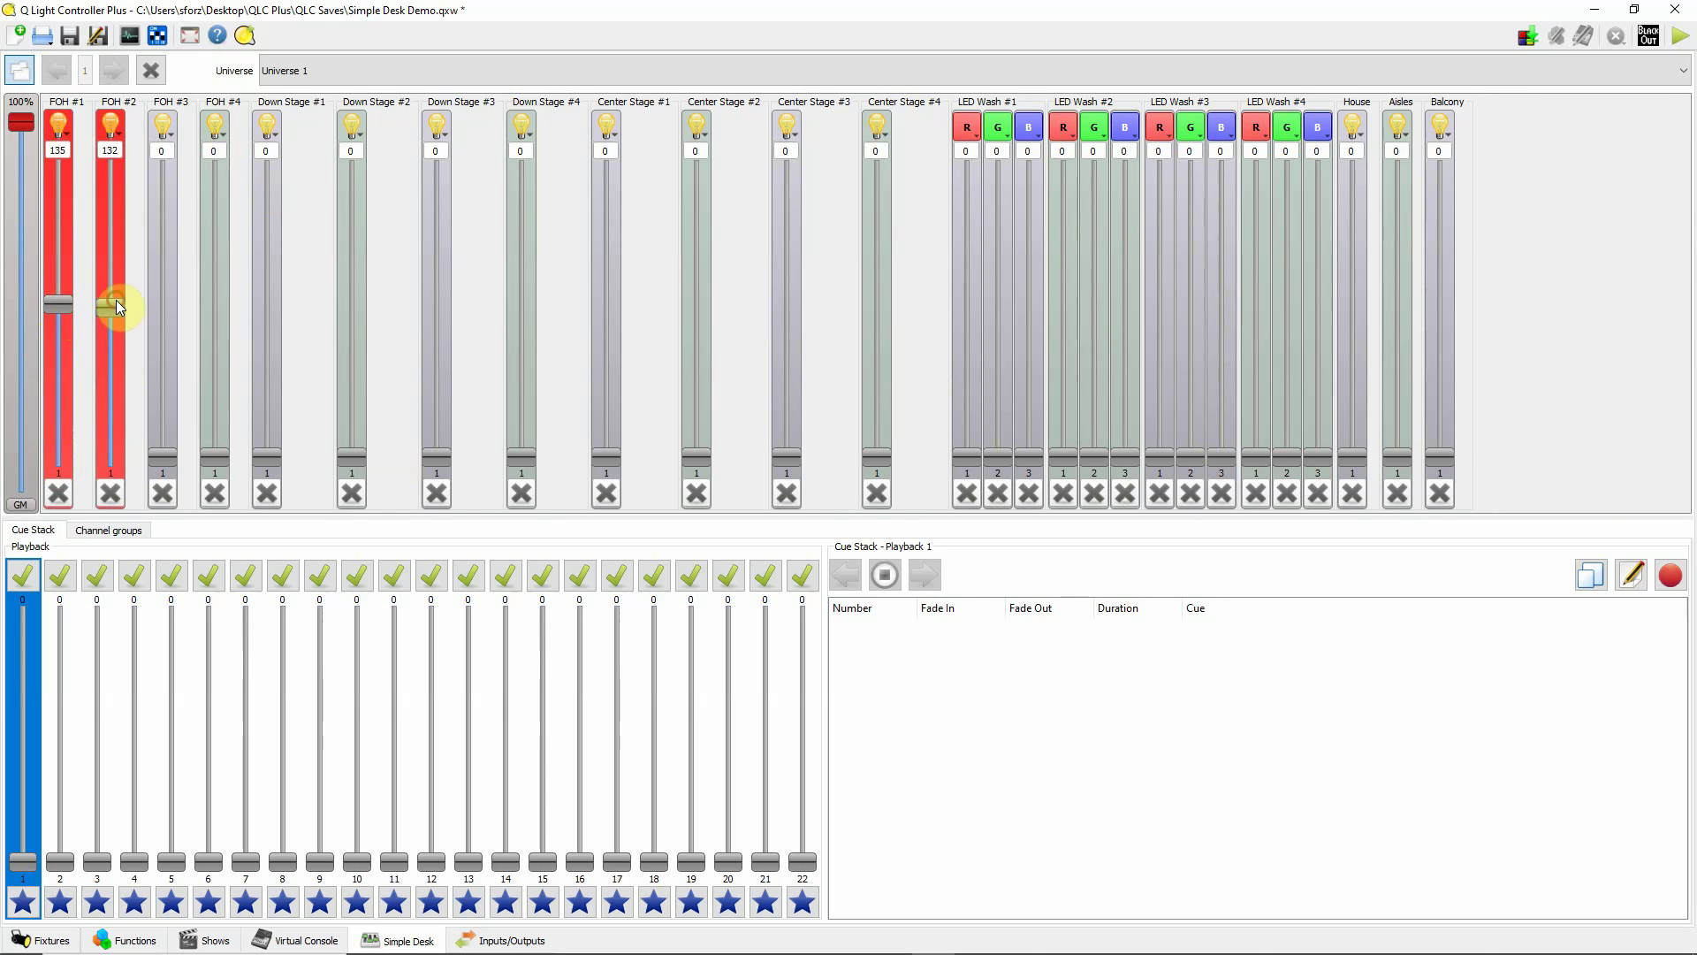
drag(168, 457, 218, 305)
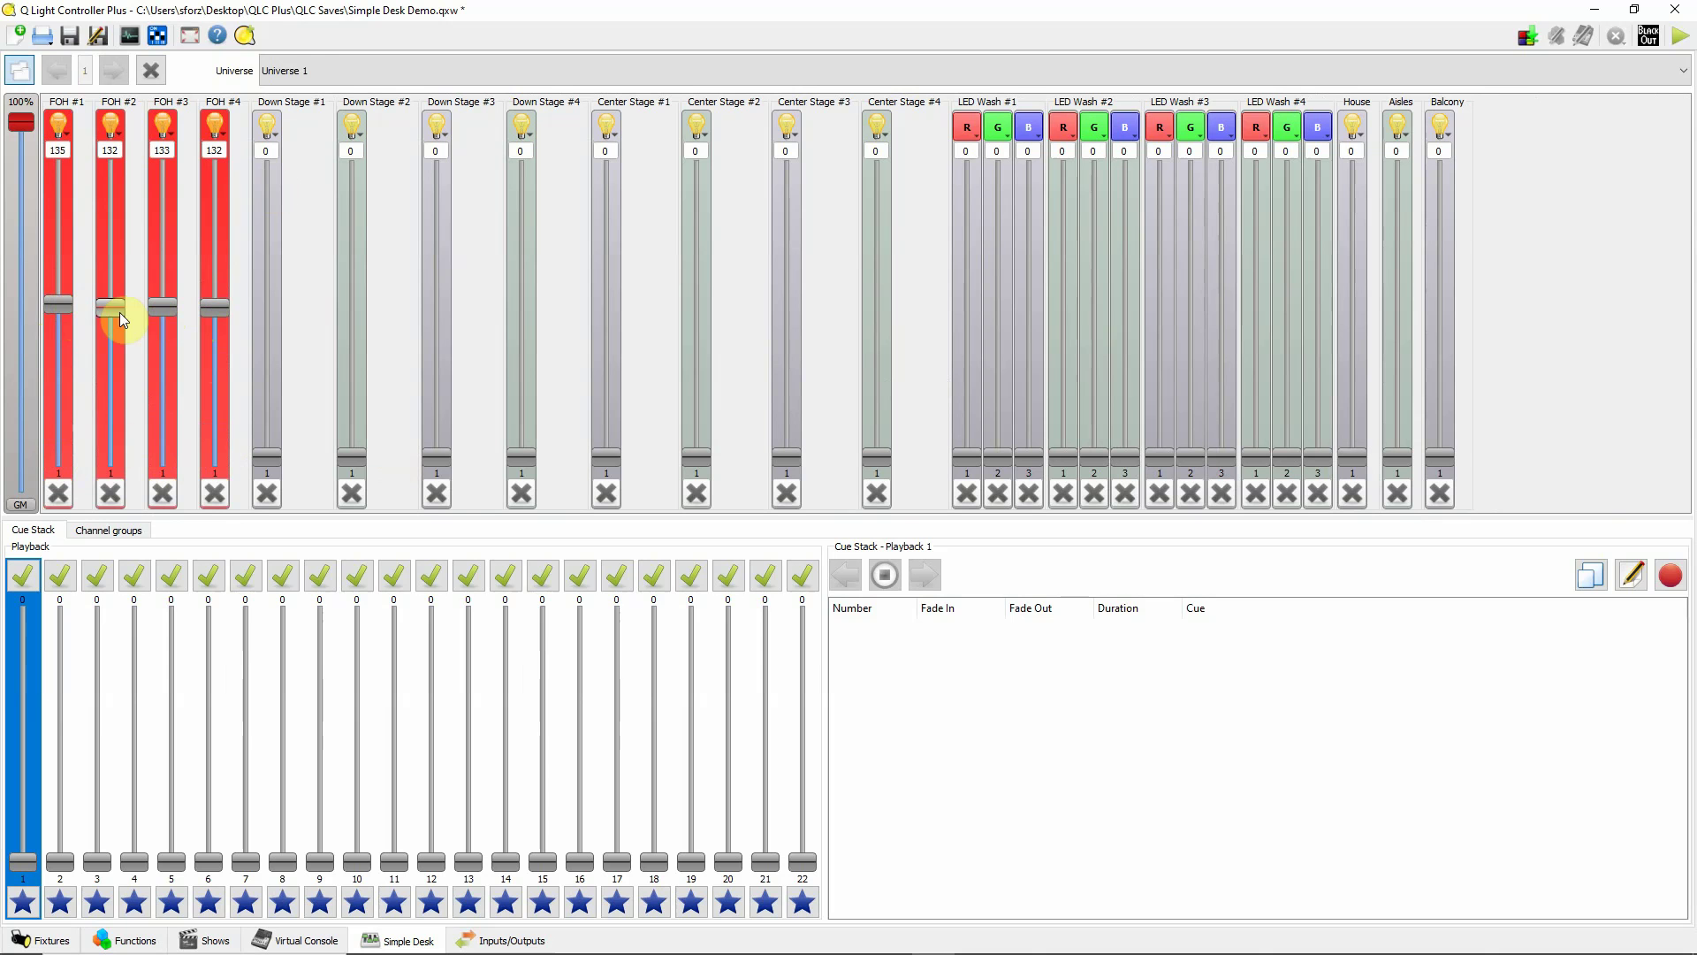
drag(114, 310, 114, 304)
Reset all levels, then set FOH #1–#4 to 137, 135, 138 and 135.
click(152, 71)
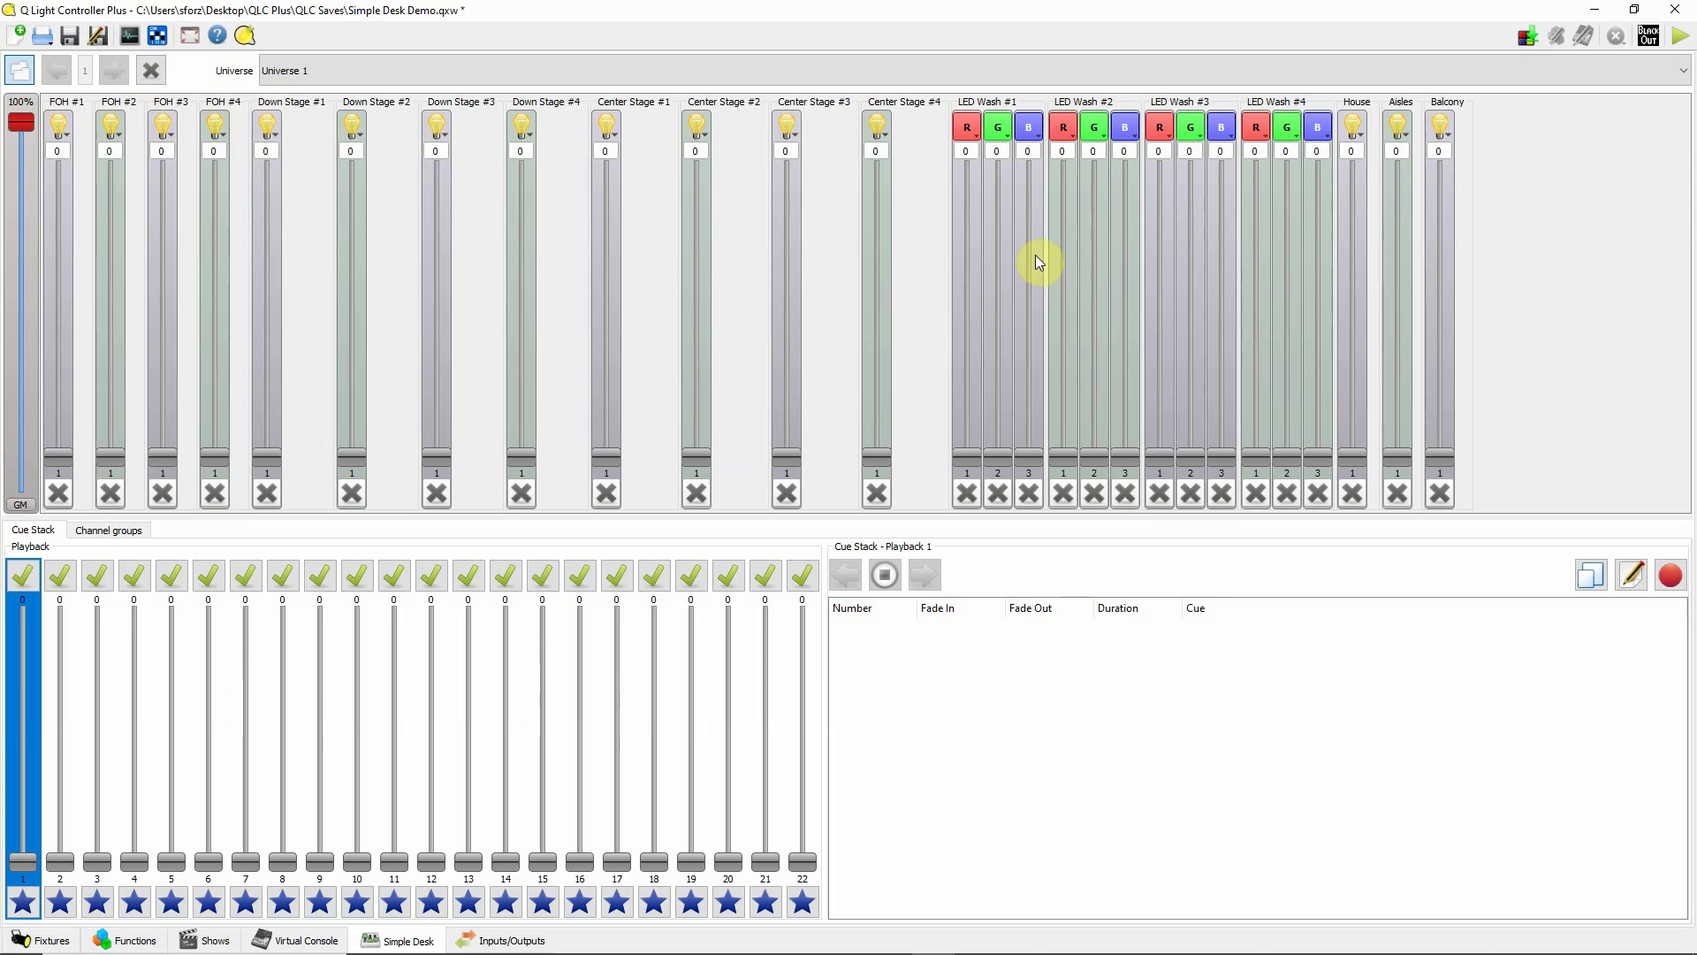
drag(57, 454, 74, 300)
drag(111, 455, 114, 301)
drag(165, 453, 172, 296)
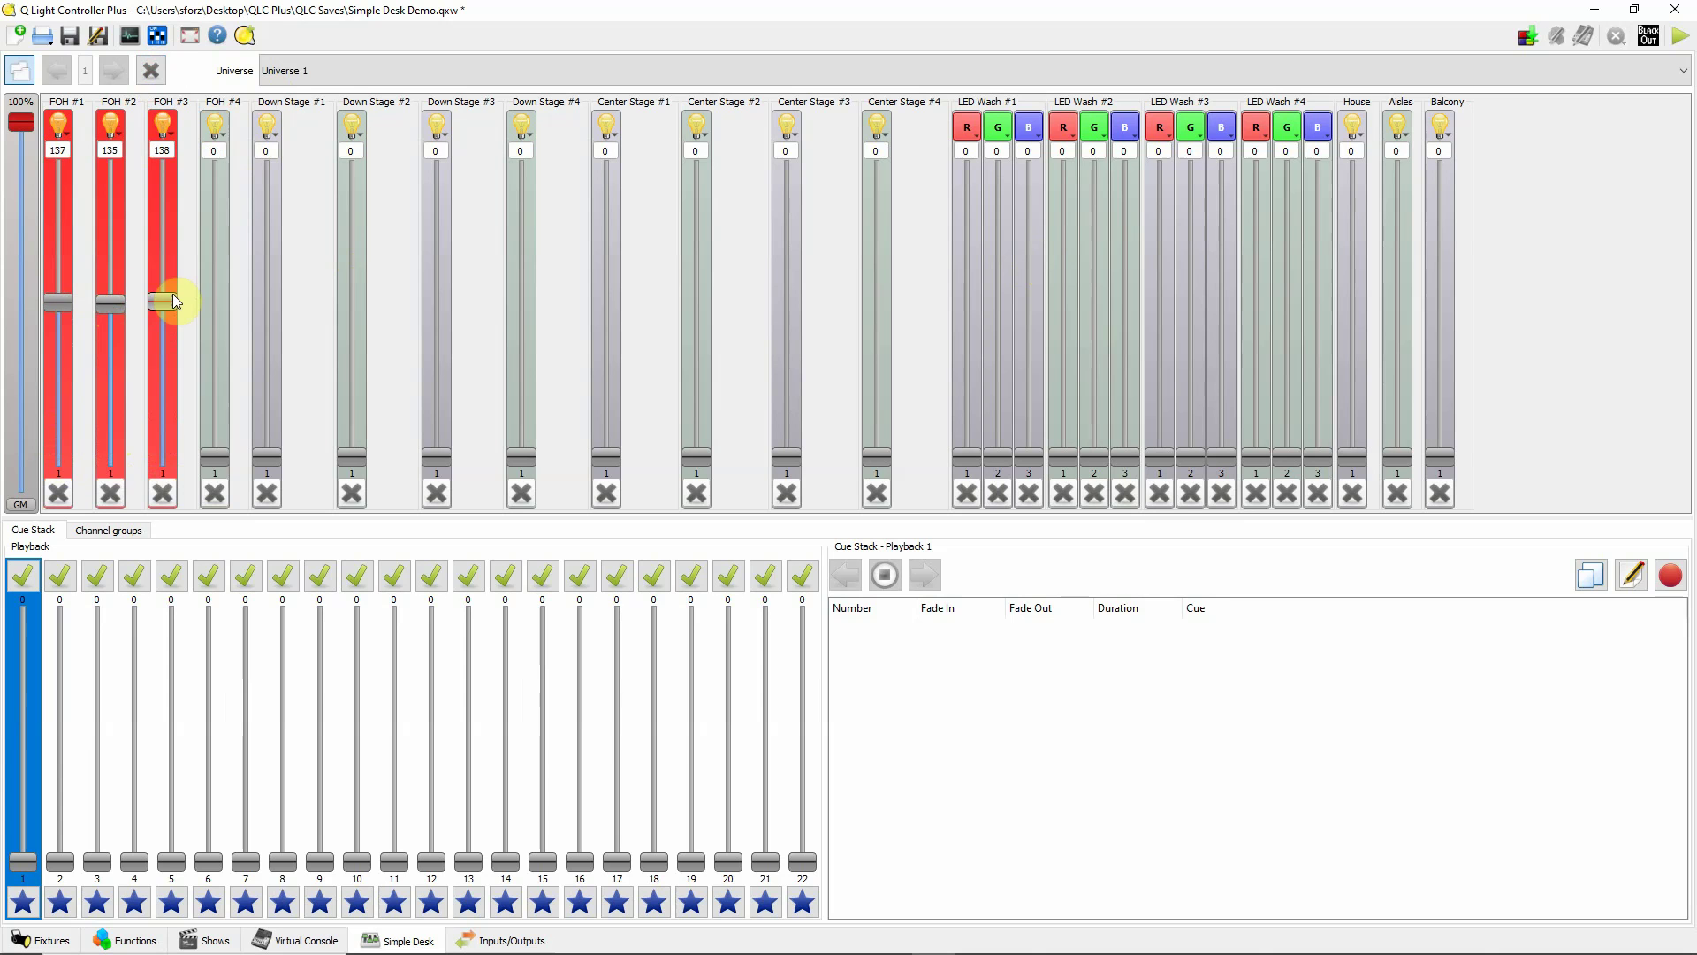
drag(210, 449, 212, 297)
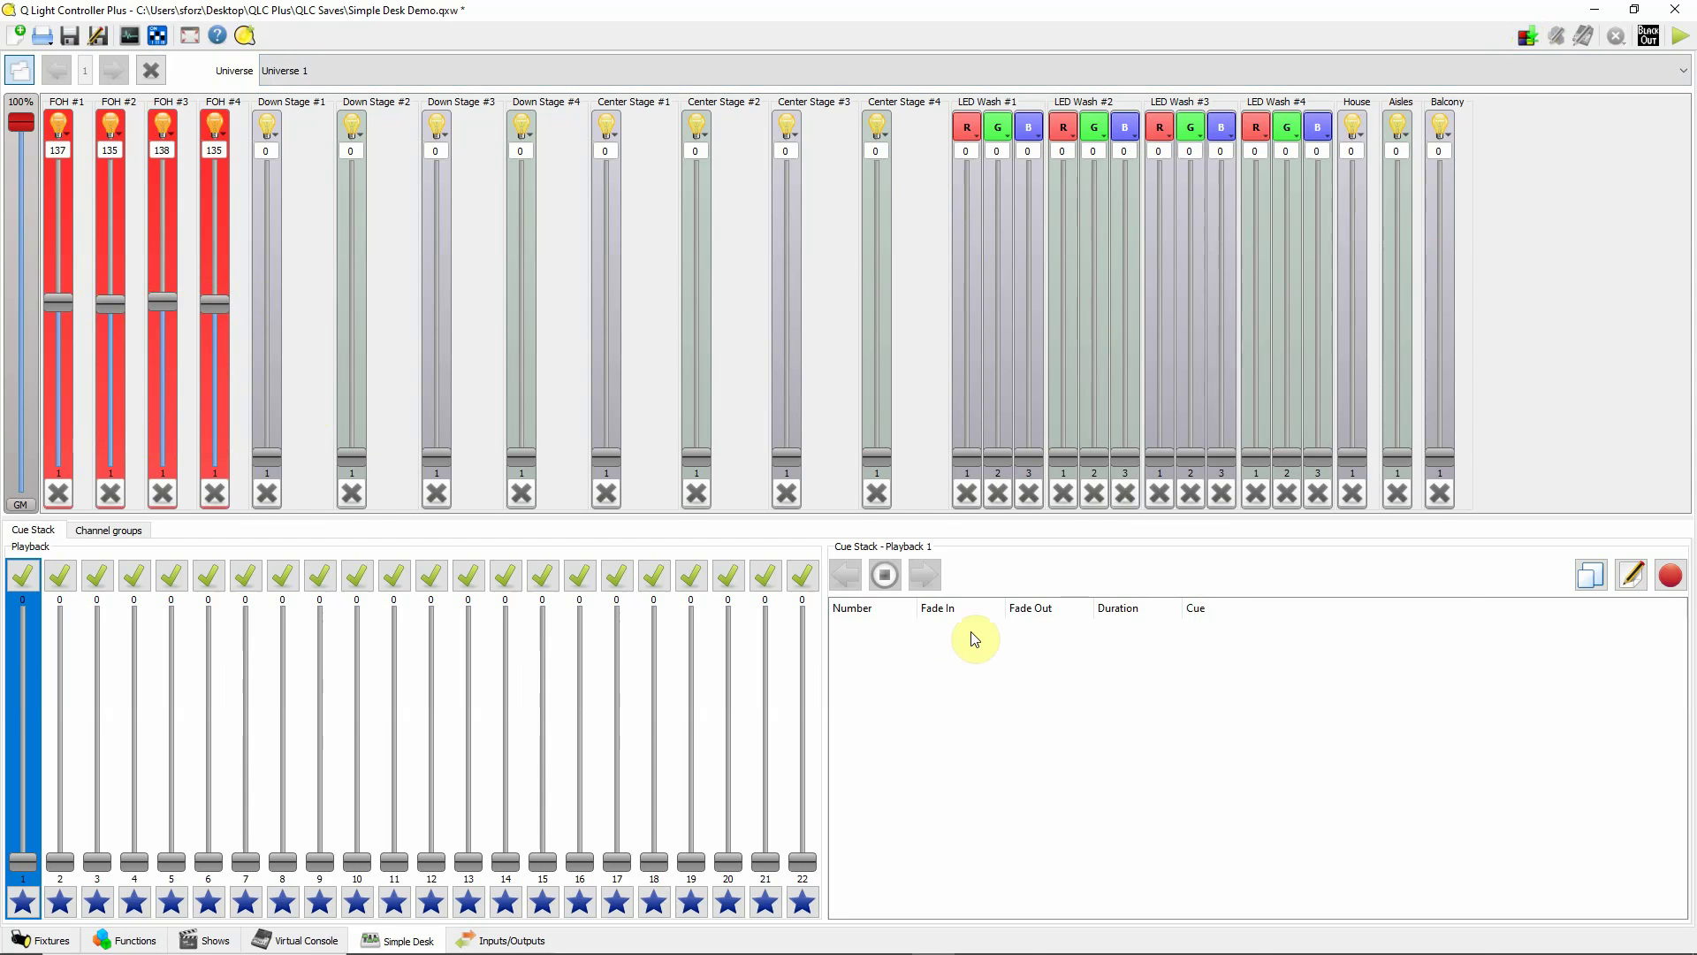
Record the FOH look as Cue 1 and drop all four FOH channels to zero.
click(1671, 585)
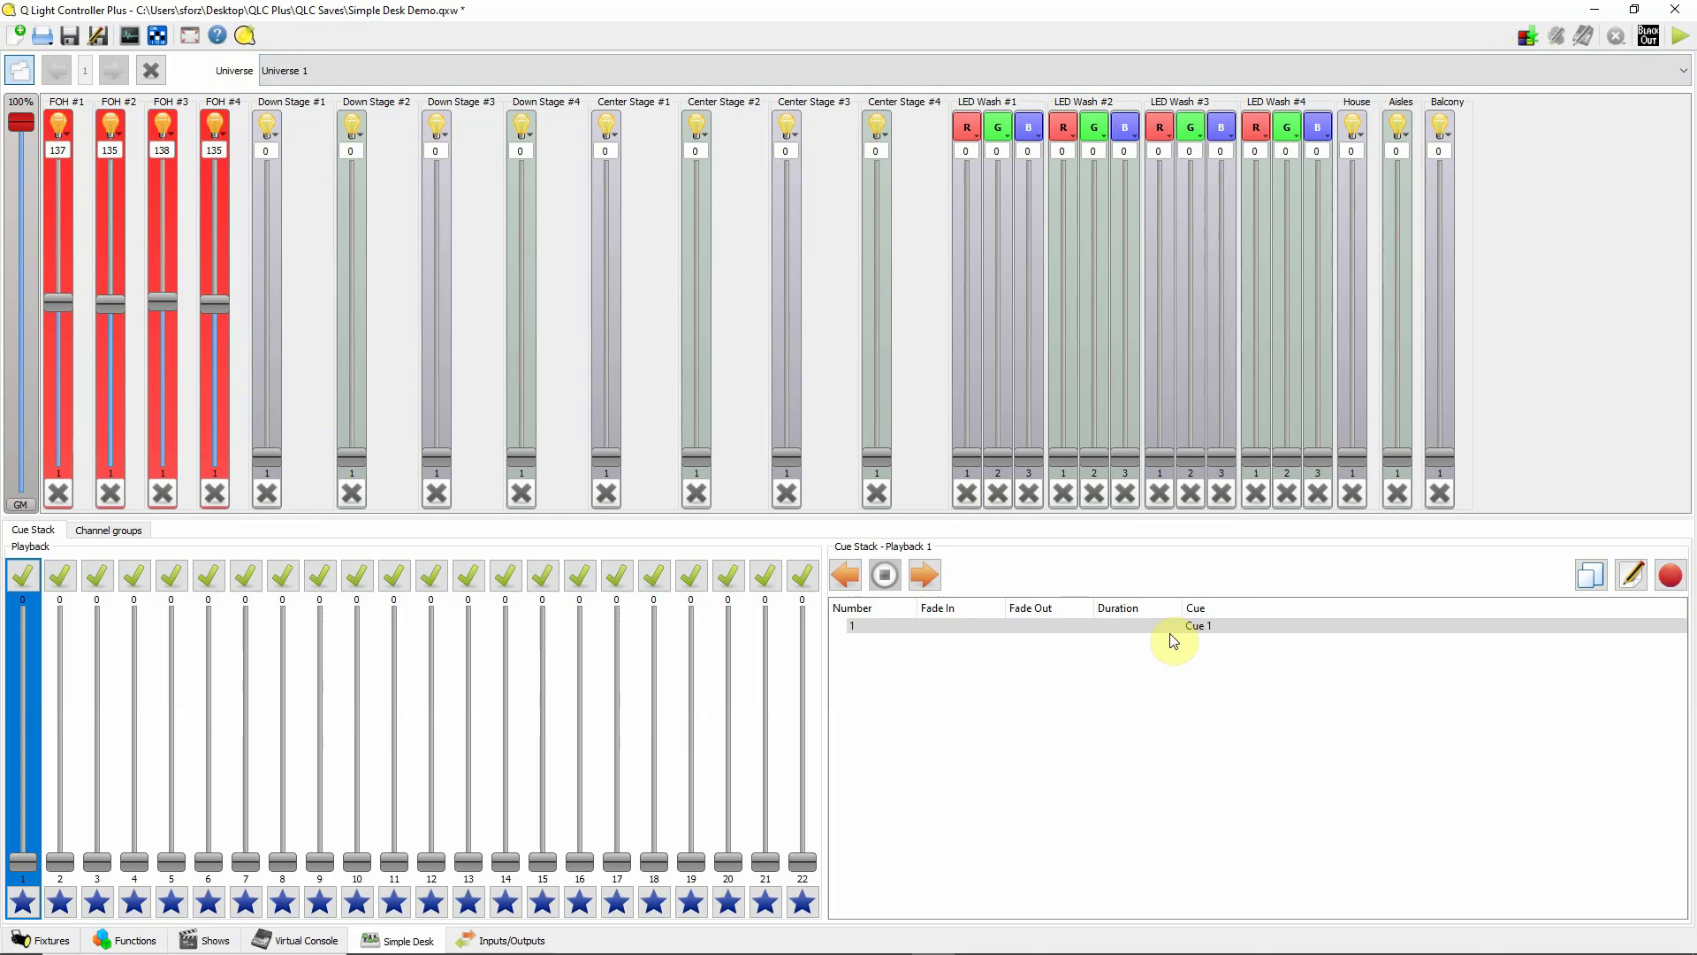
click(65, 423)
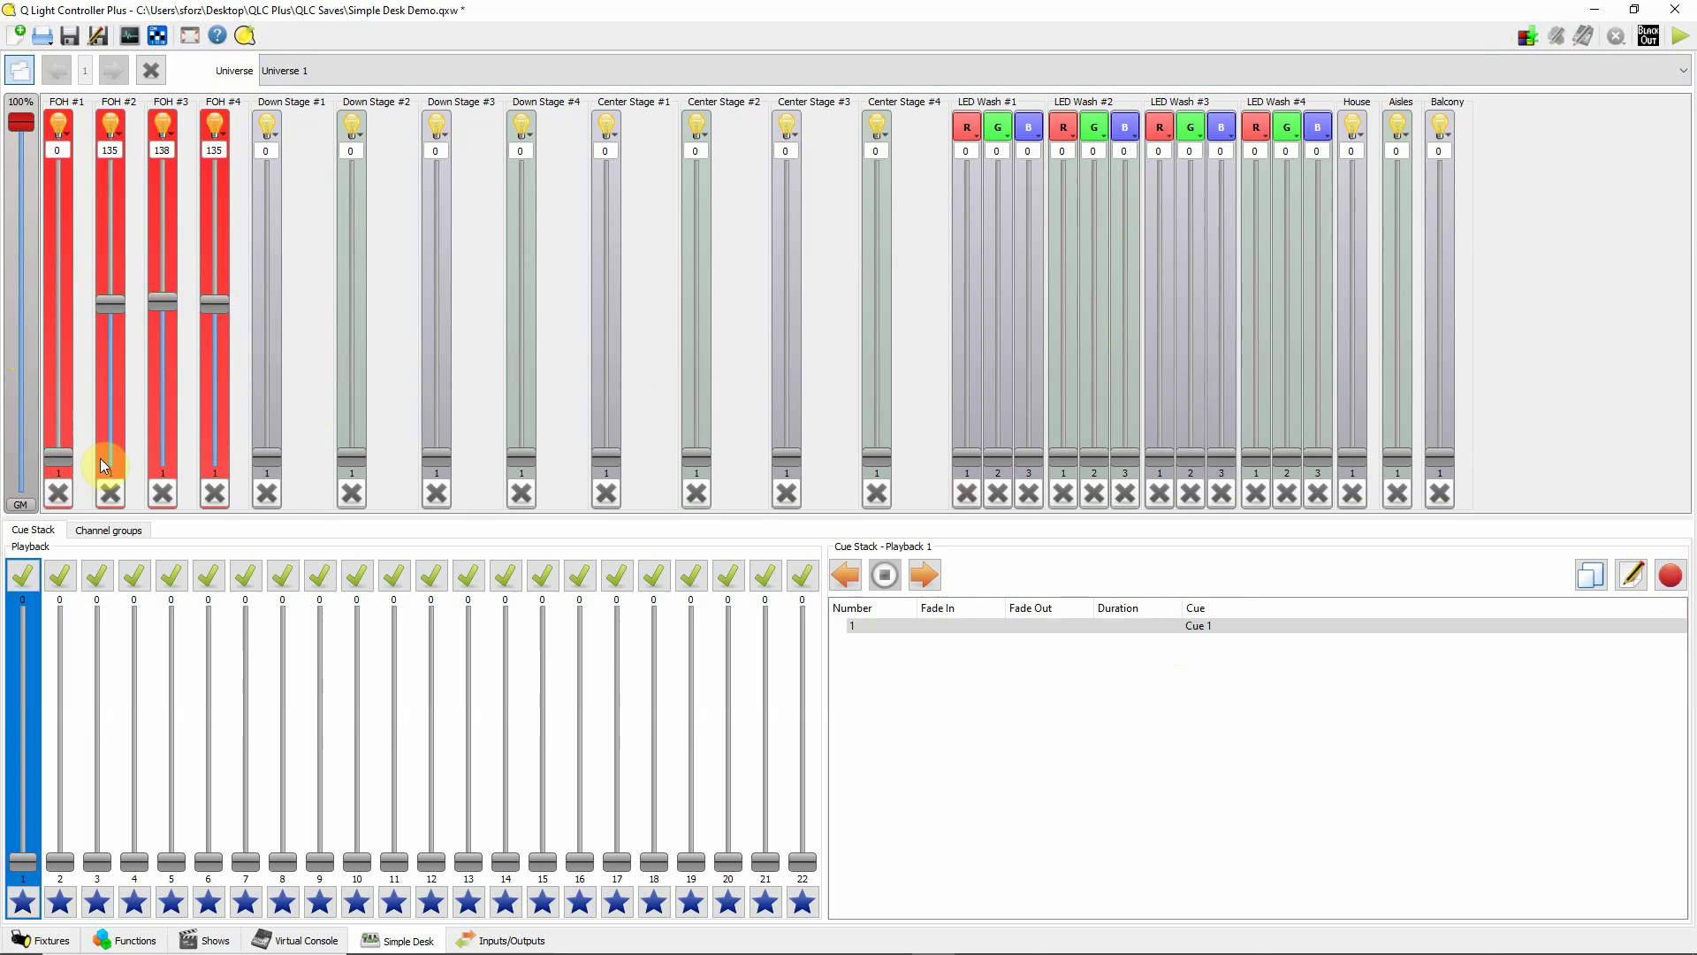
click(108, 433)
click(163, 436)
click(207, 436)
Raise Down Stage #1–#4 to 160, 159, 162 and 160.
drag(266, 456, 260, 274)
drag(351, 454, 348, 273)
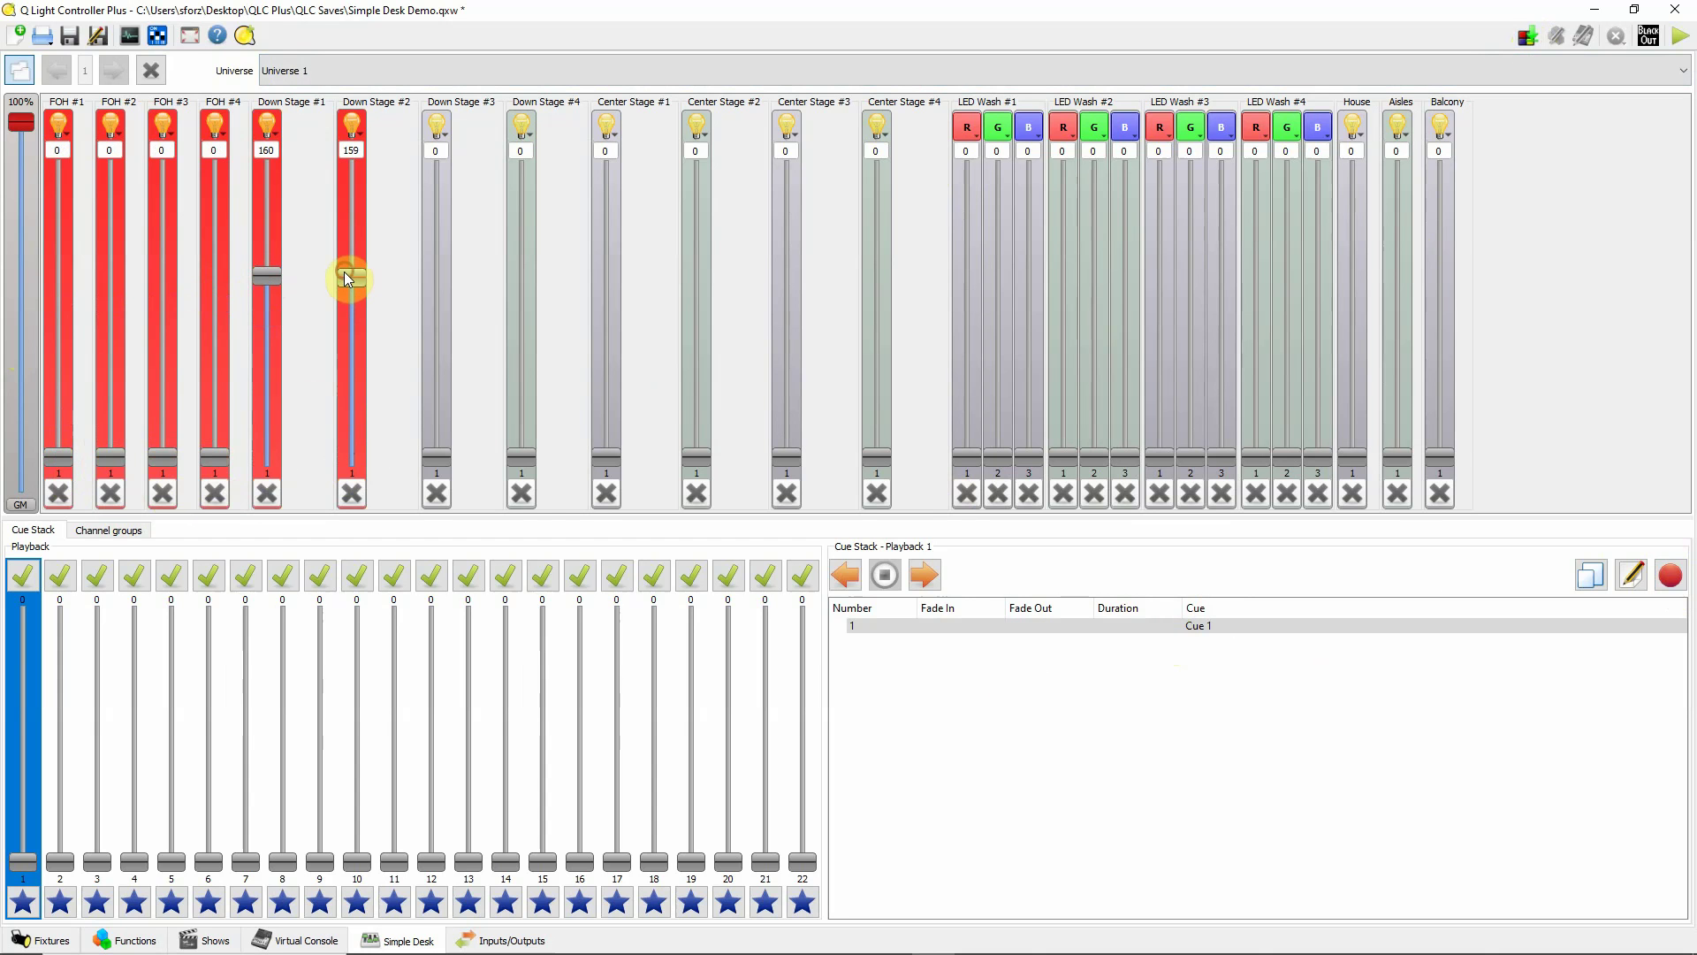
drag(437, 454, 436, 274)
drag(525, 471, 504, 281)
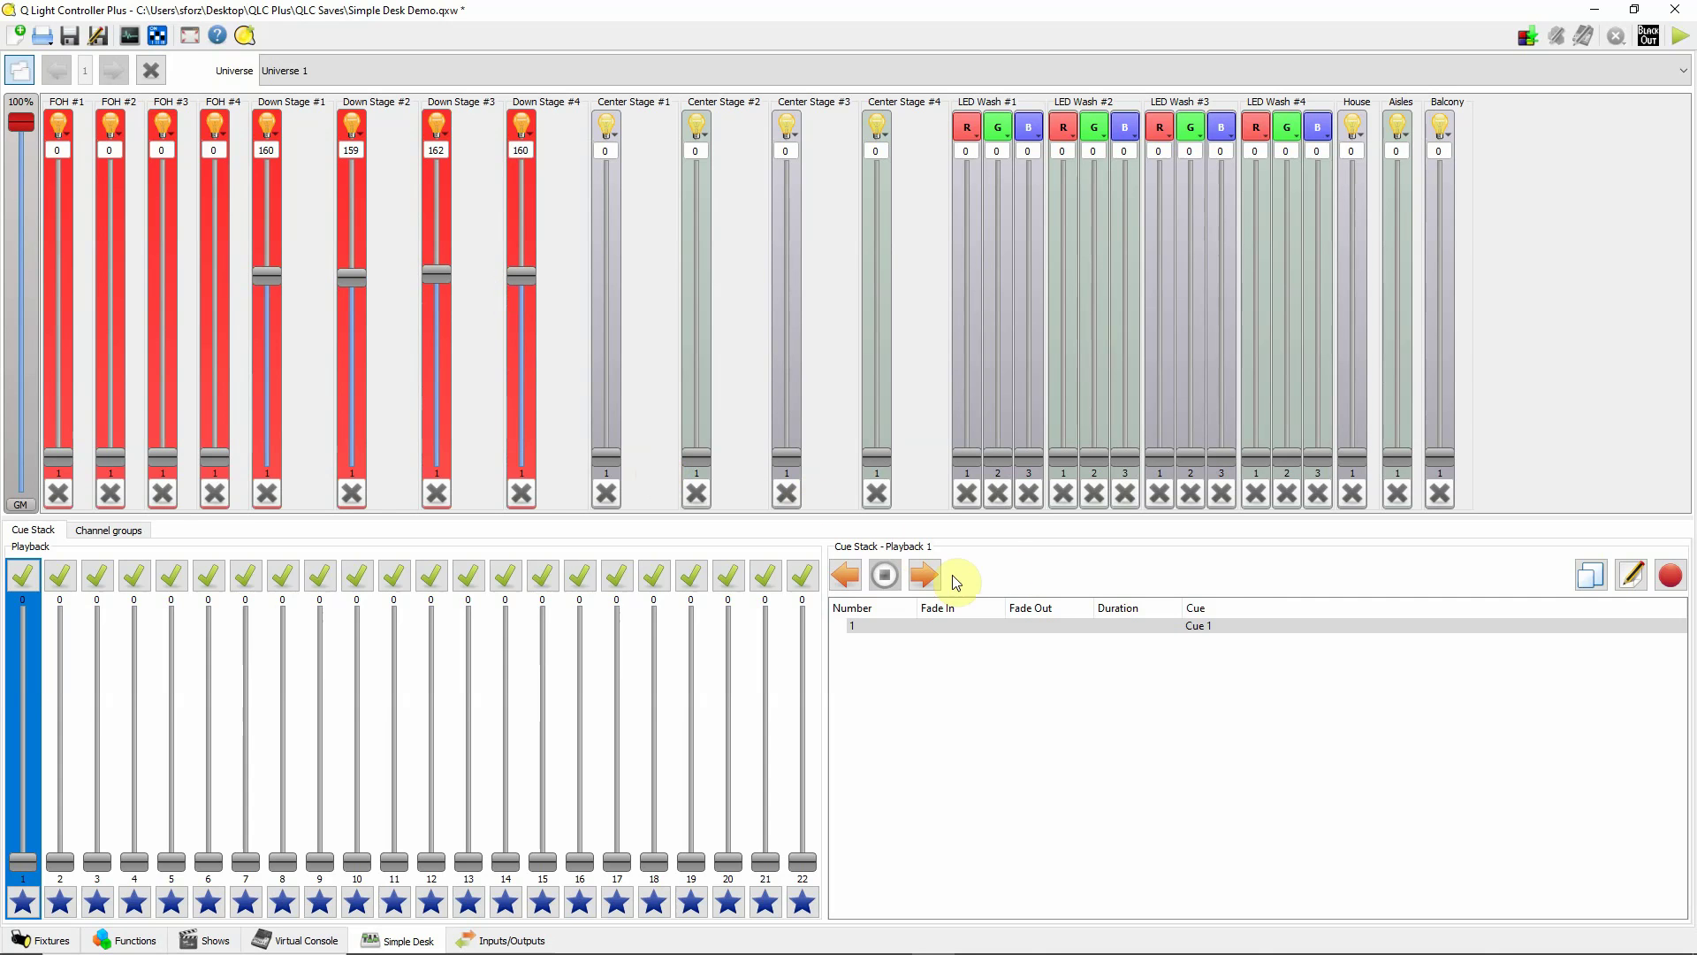
Record the Down Stage look as Cue 2 and zero Down Stage #1–#4.
click(1676, 578)
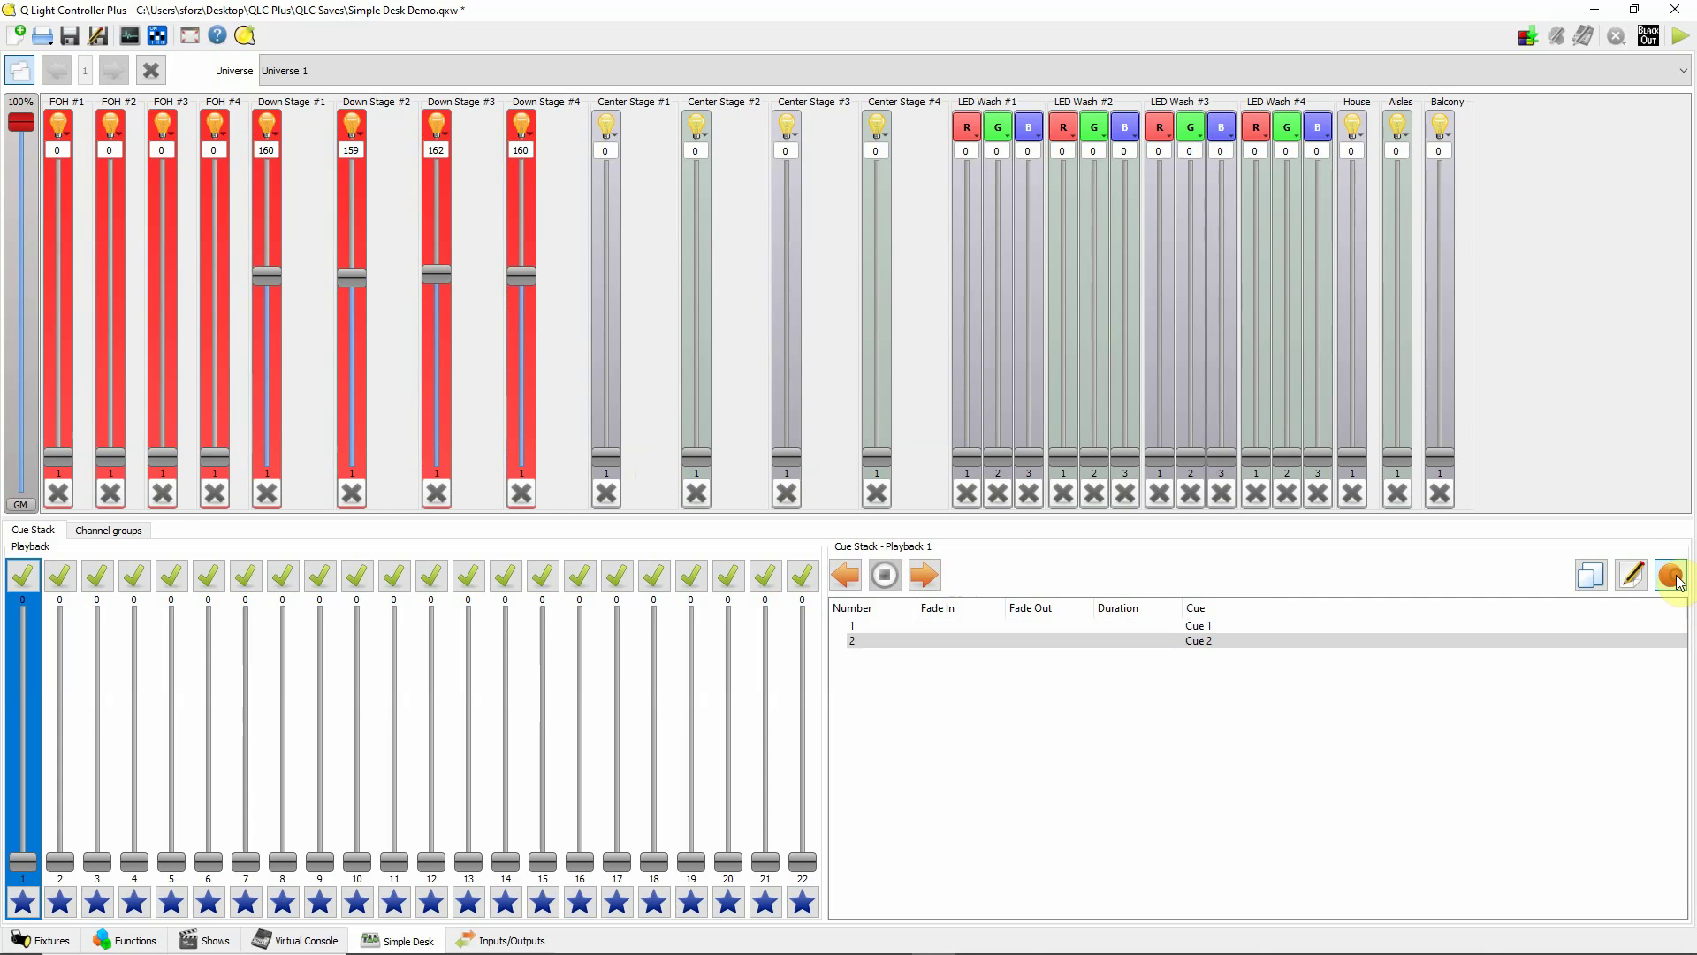
click(265, 489)
click(352, 487)
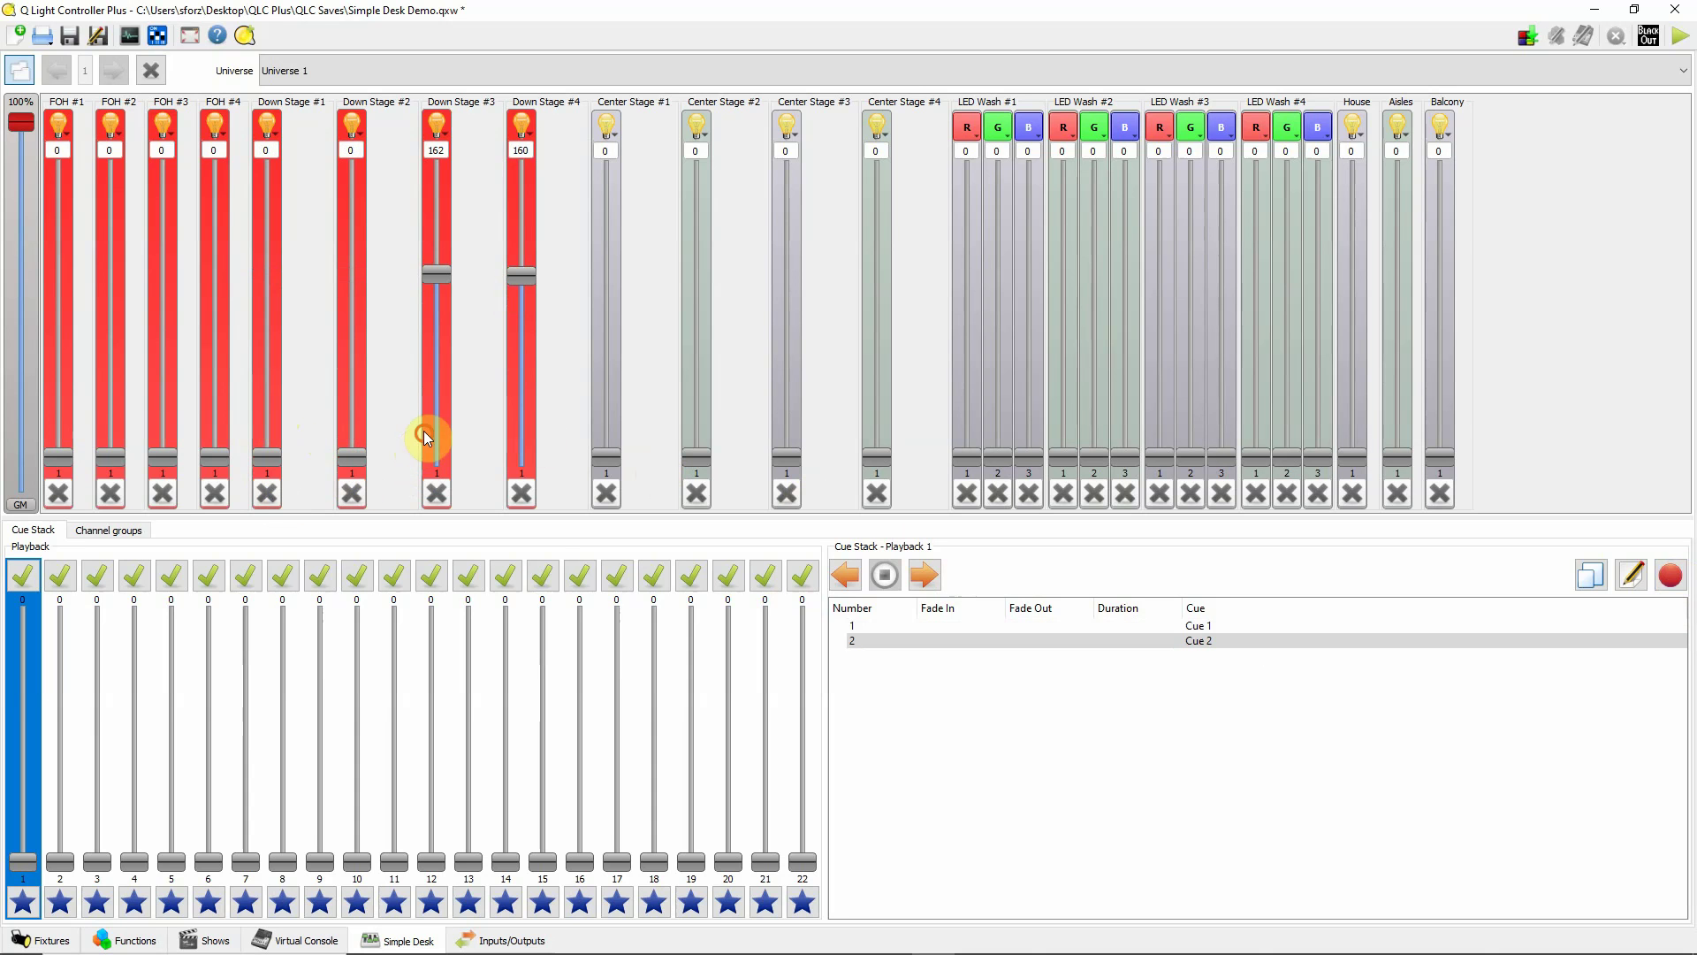
click(437, 491)
click(521, 491)
Set Center Stage #1–#4 to 57, 55, 61 and 59.
click(606, 393)
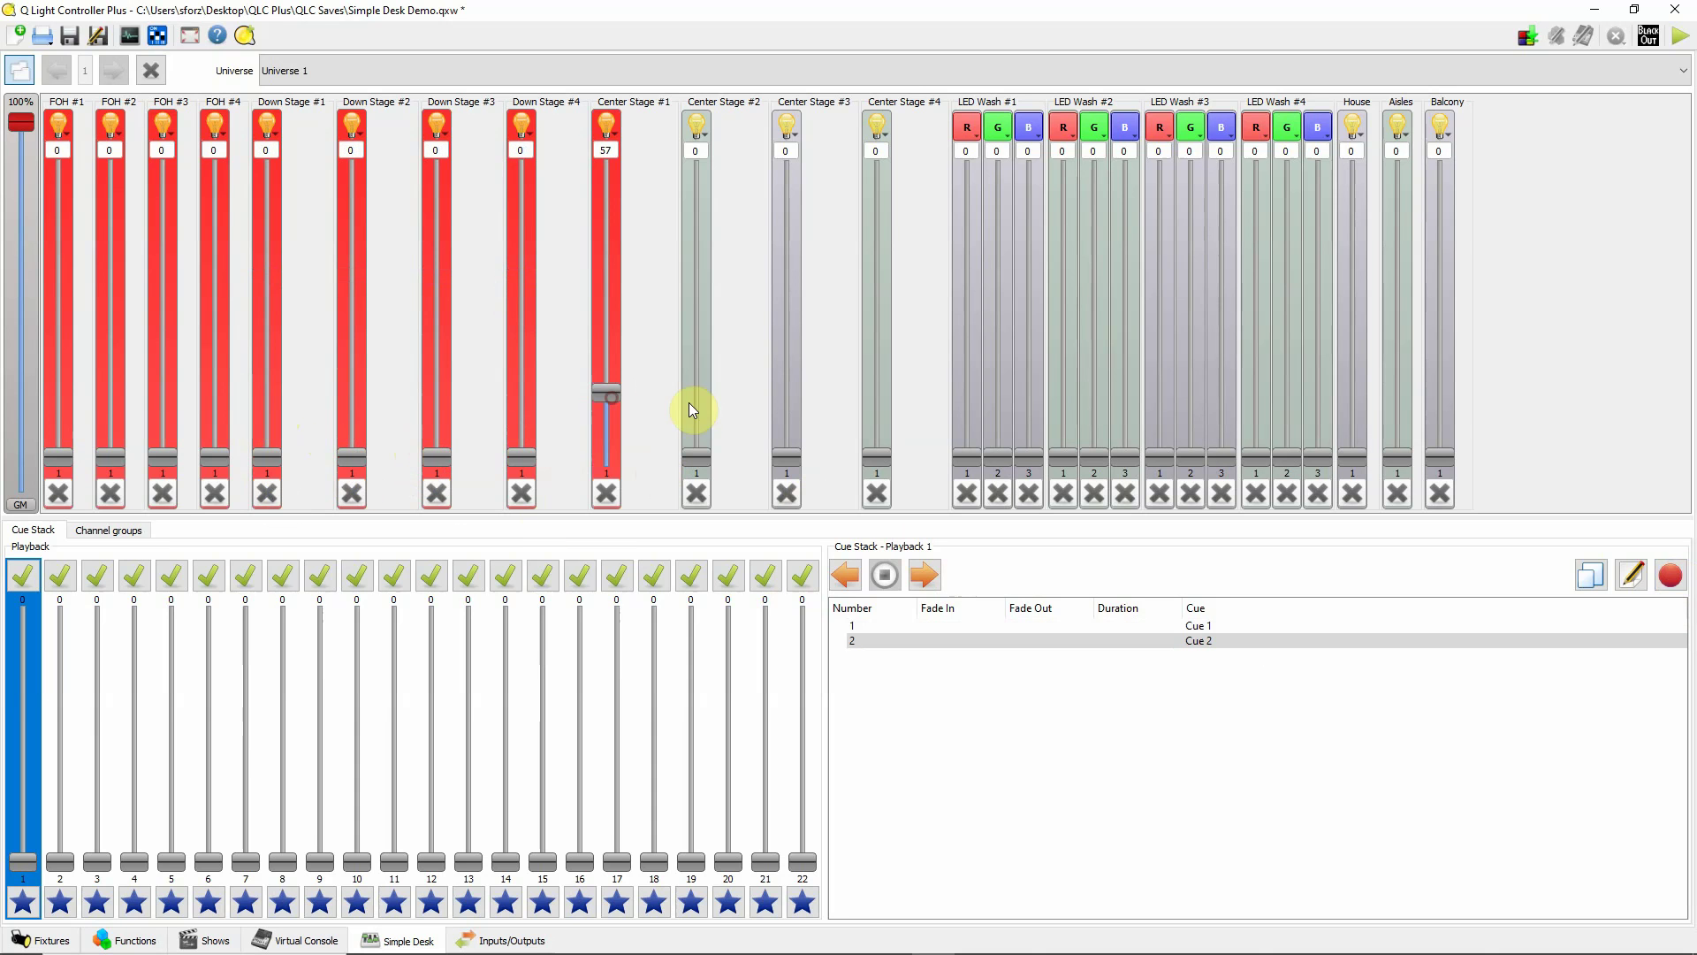
click(695, 399)
click(786, 393)
click(874, 393)
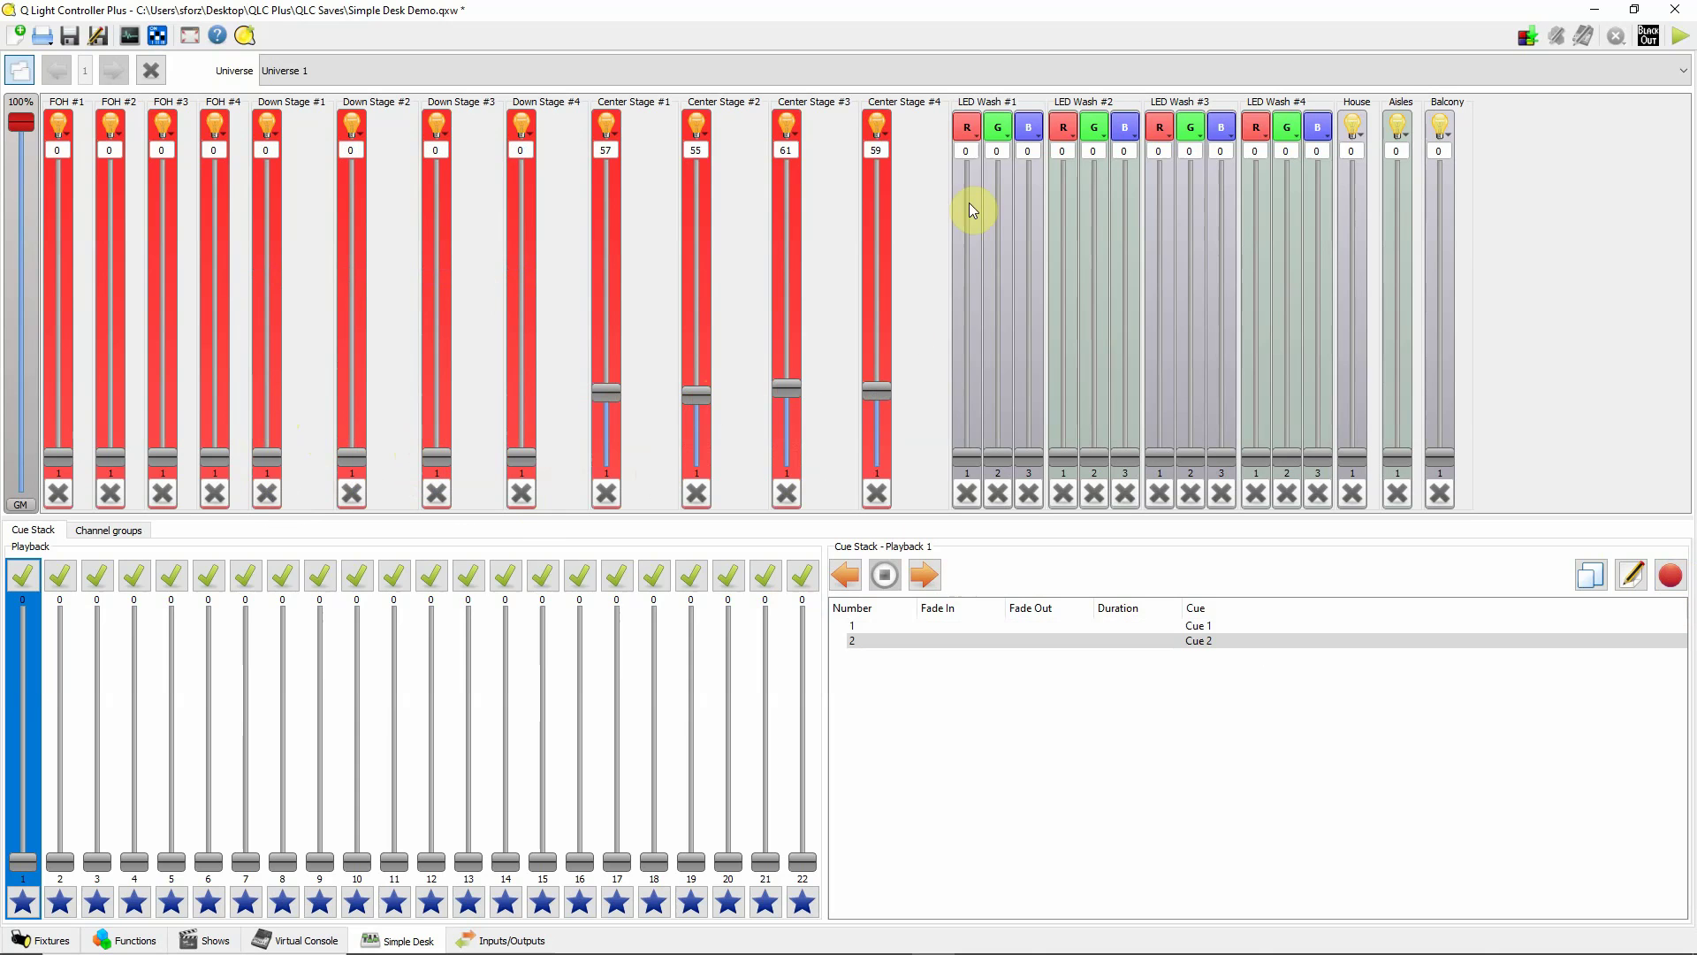
Set LED Wash #1–#4 red to 255 and record this look as Cue 3.
click(970, 171)
click(972, 167)
click(1062, 168)
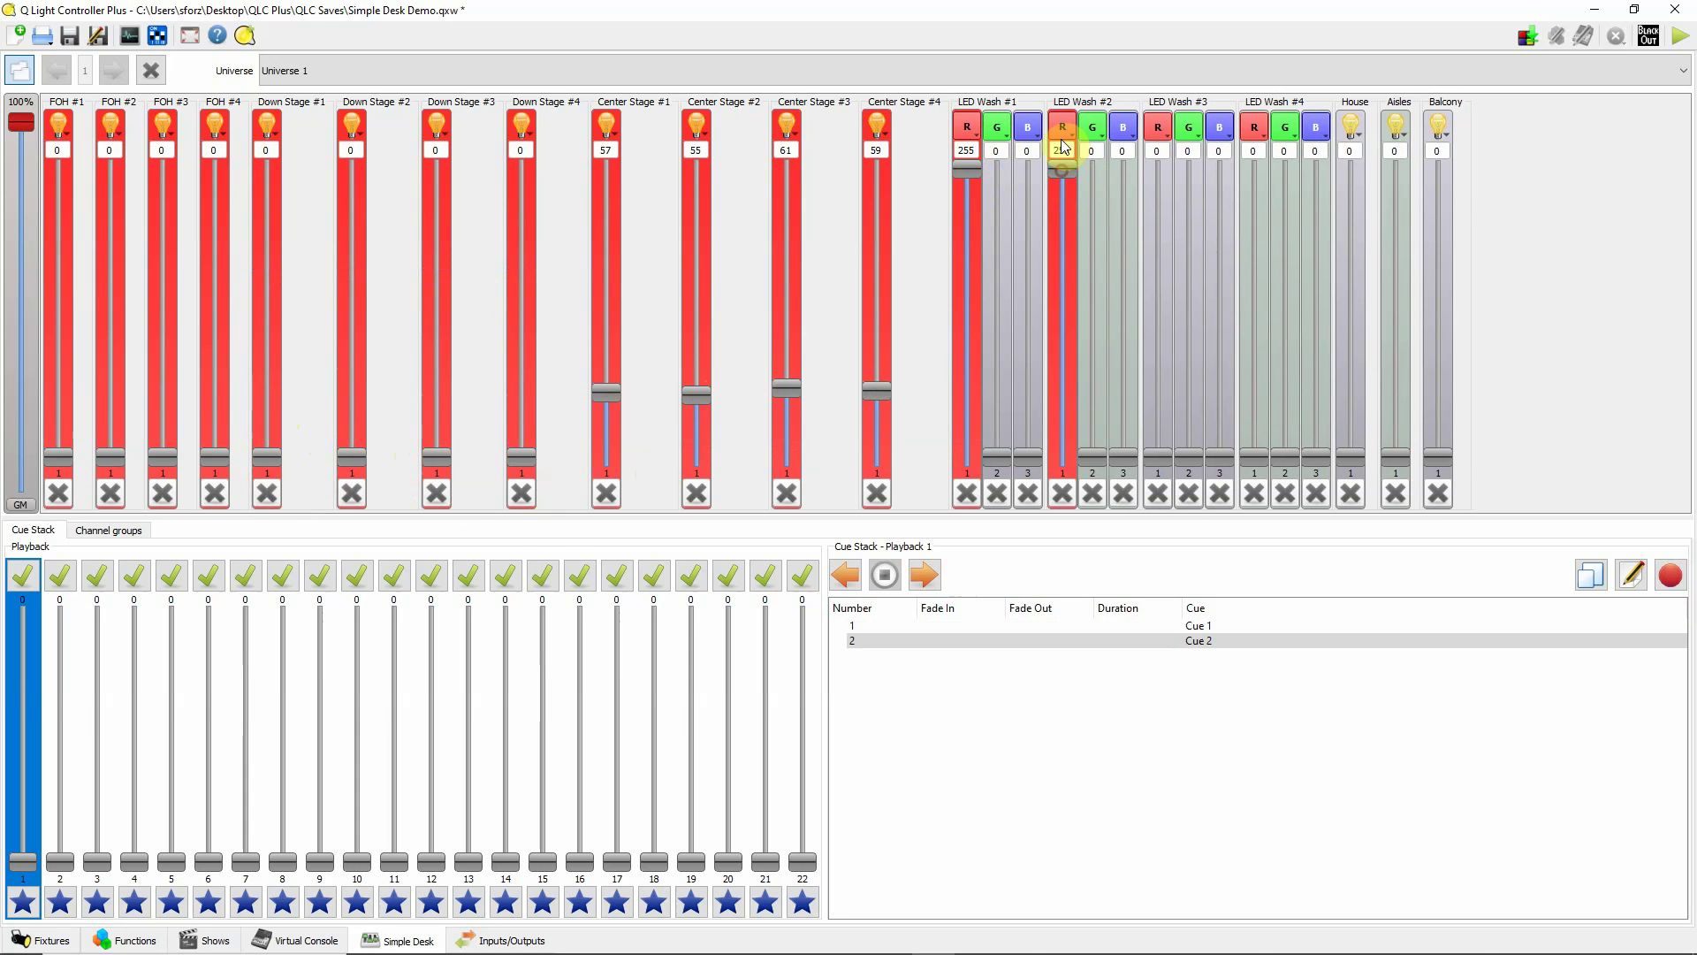
click(1157, 169)
click(1253, 170)
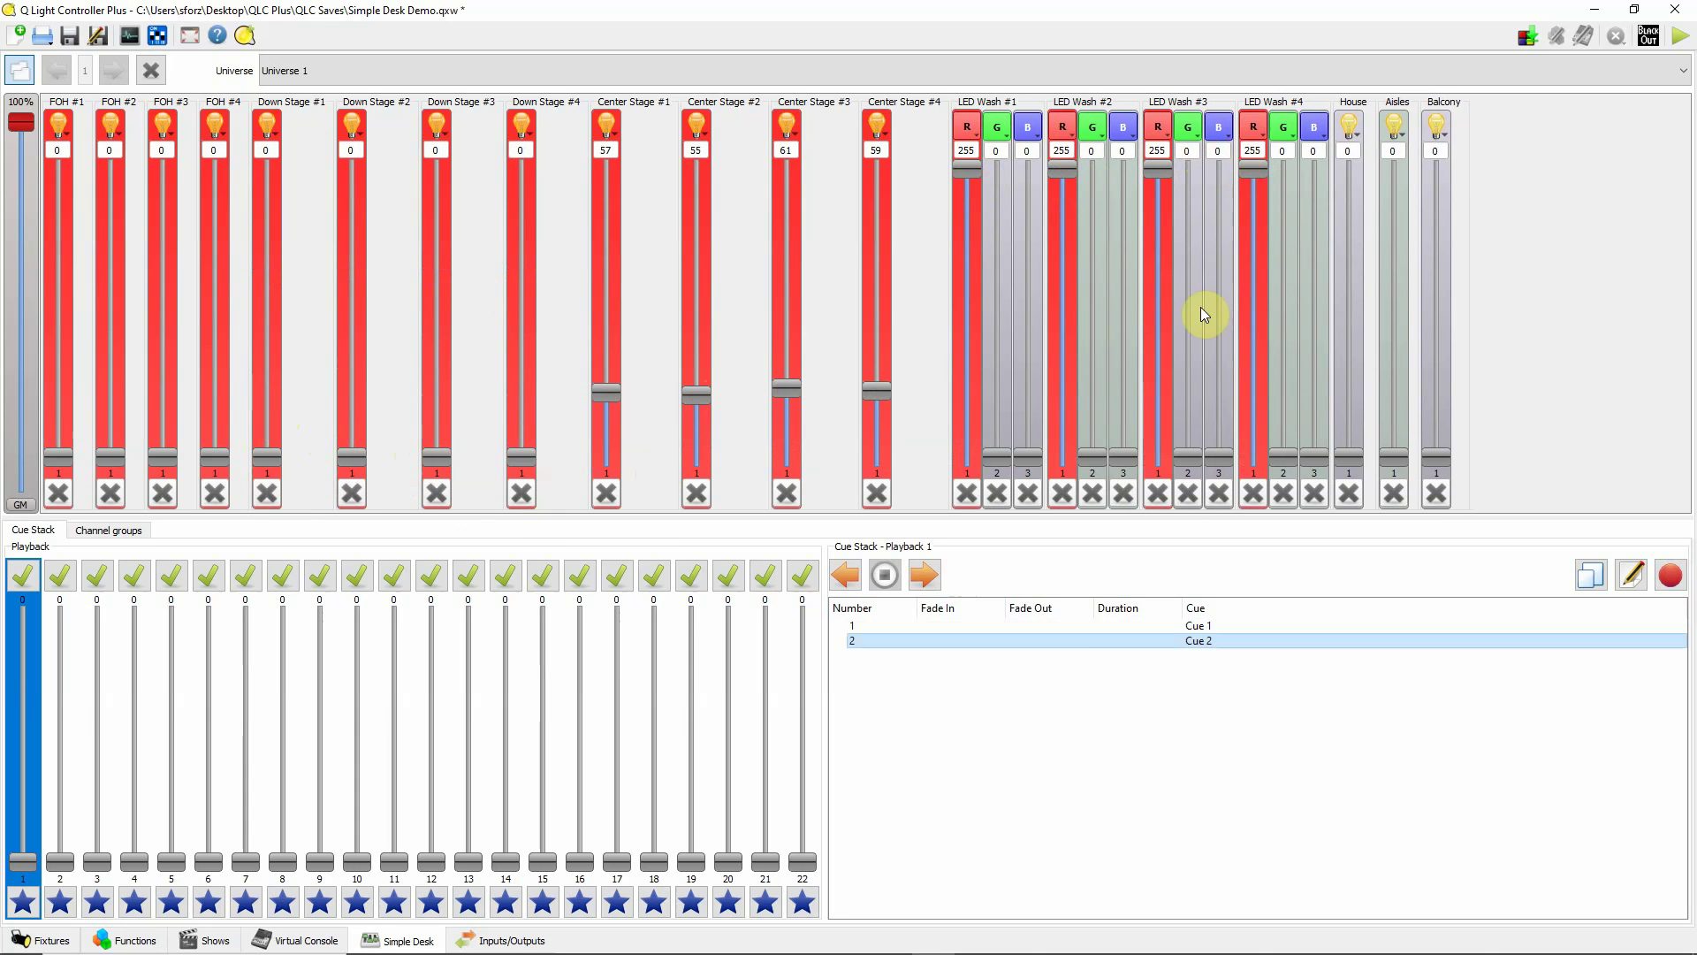
click(1670, 577)
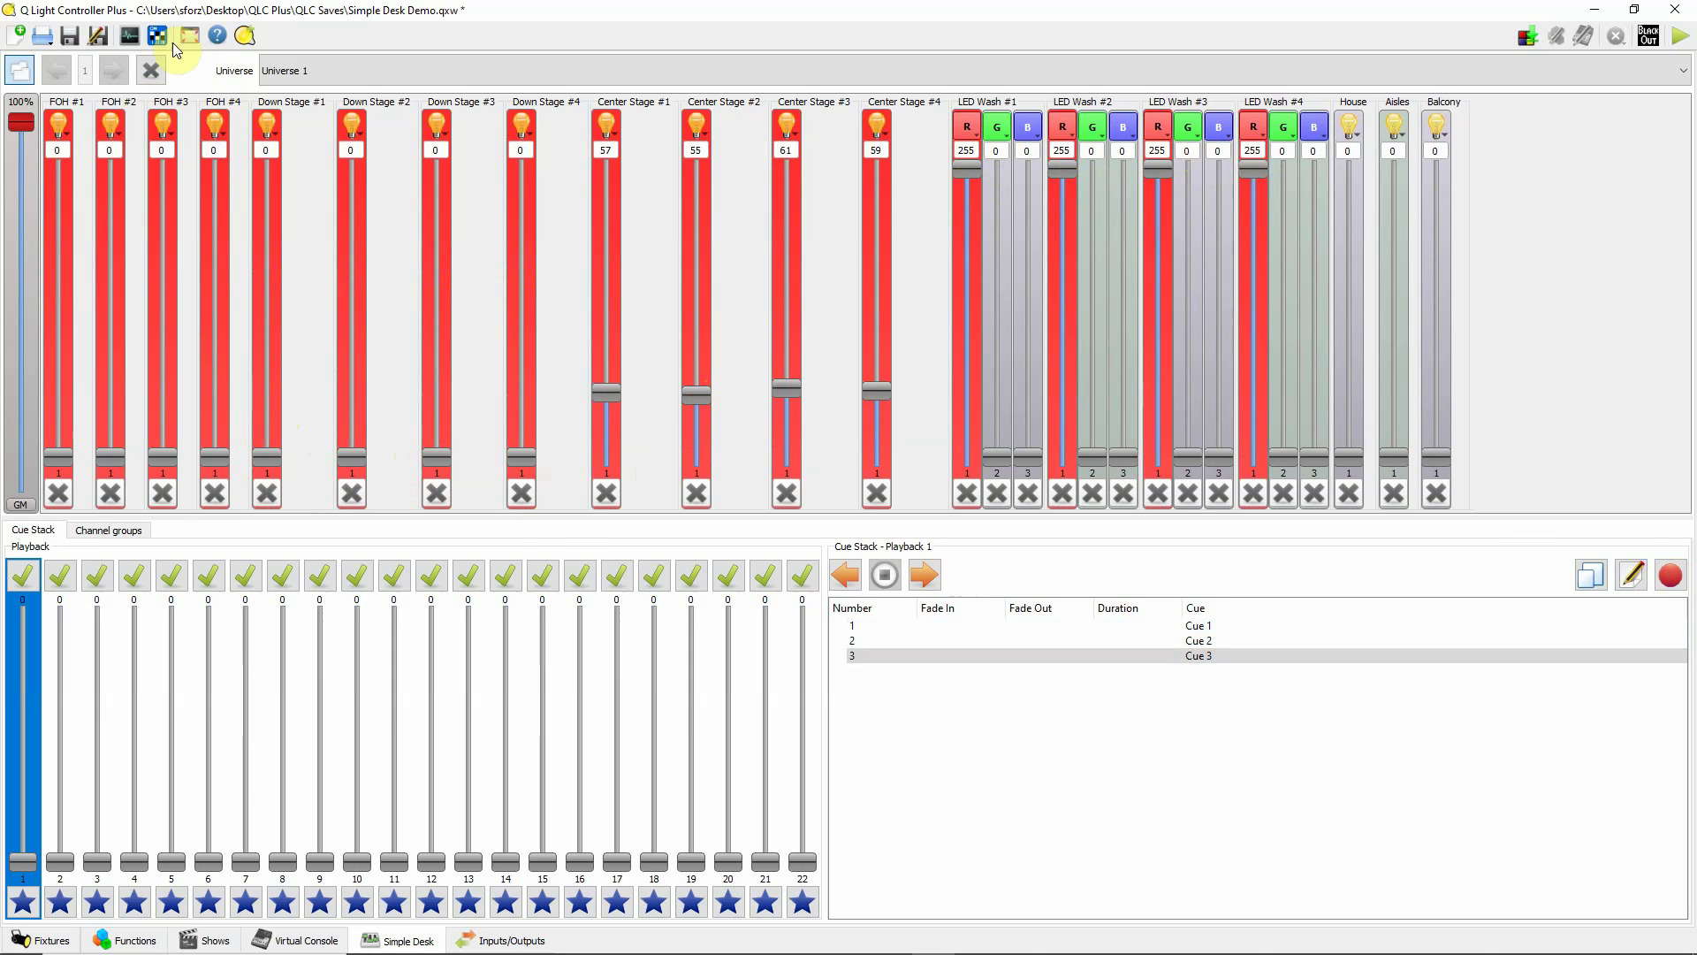
Reset all channels to 0, browse playbacks 2–4, then return to Playback 1's Cues 1–3.
click(154, 70)
click(910, 627)
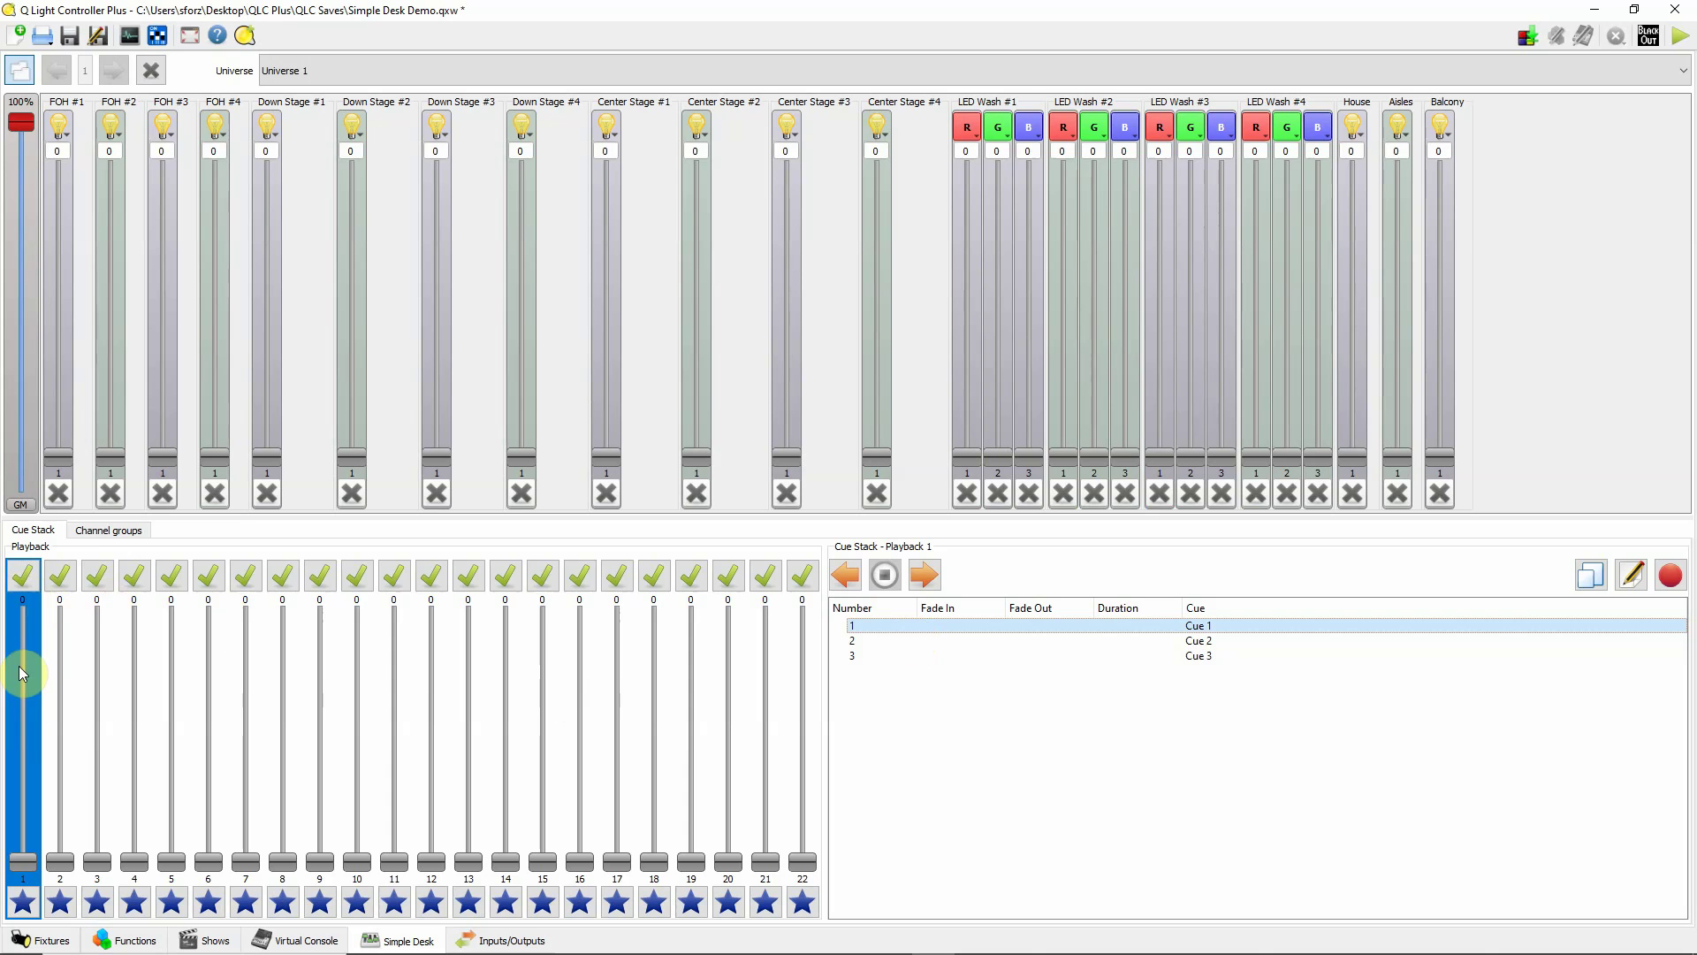
click(69, 585)
click(97, 576)
click(134, 576)
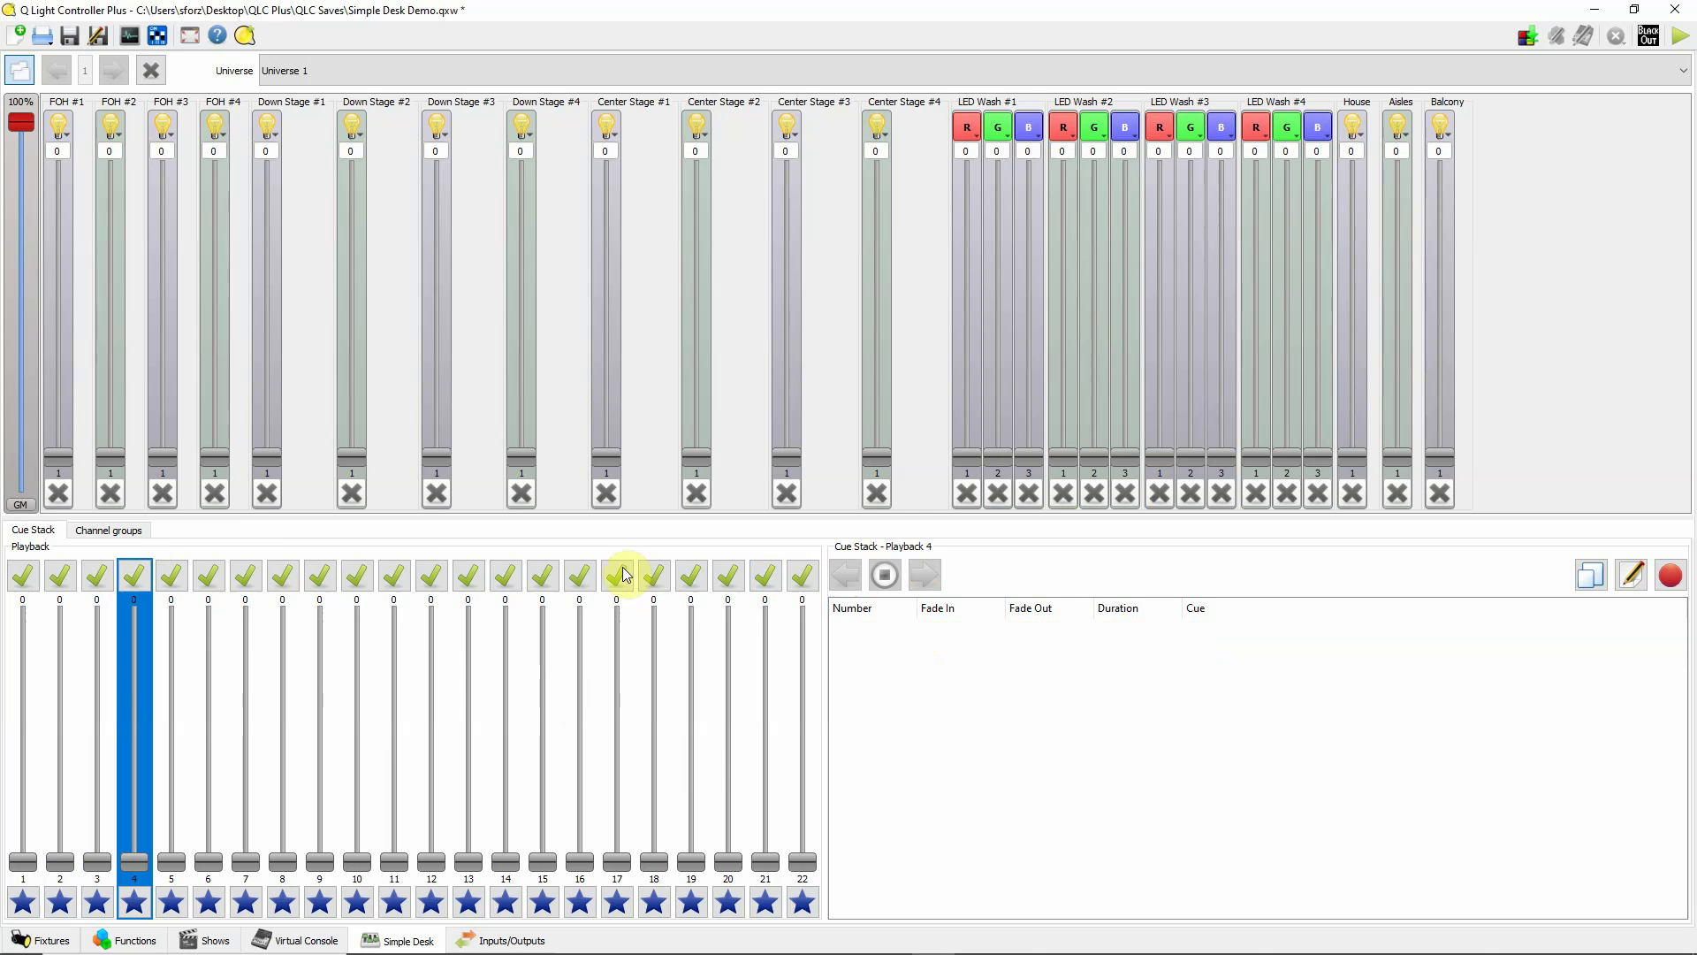
click(24, 578)
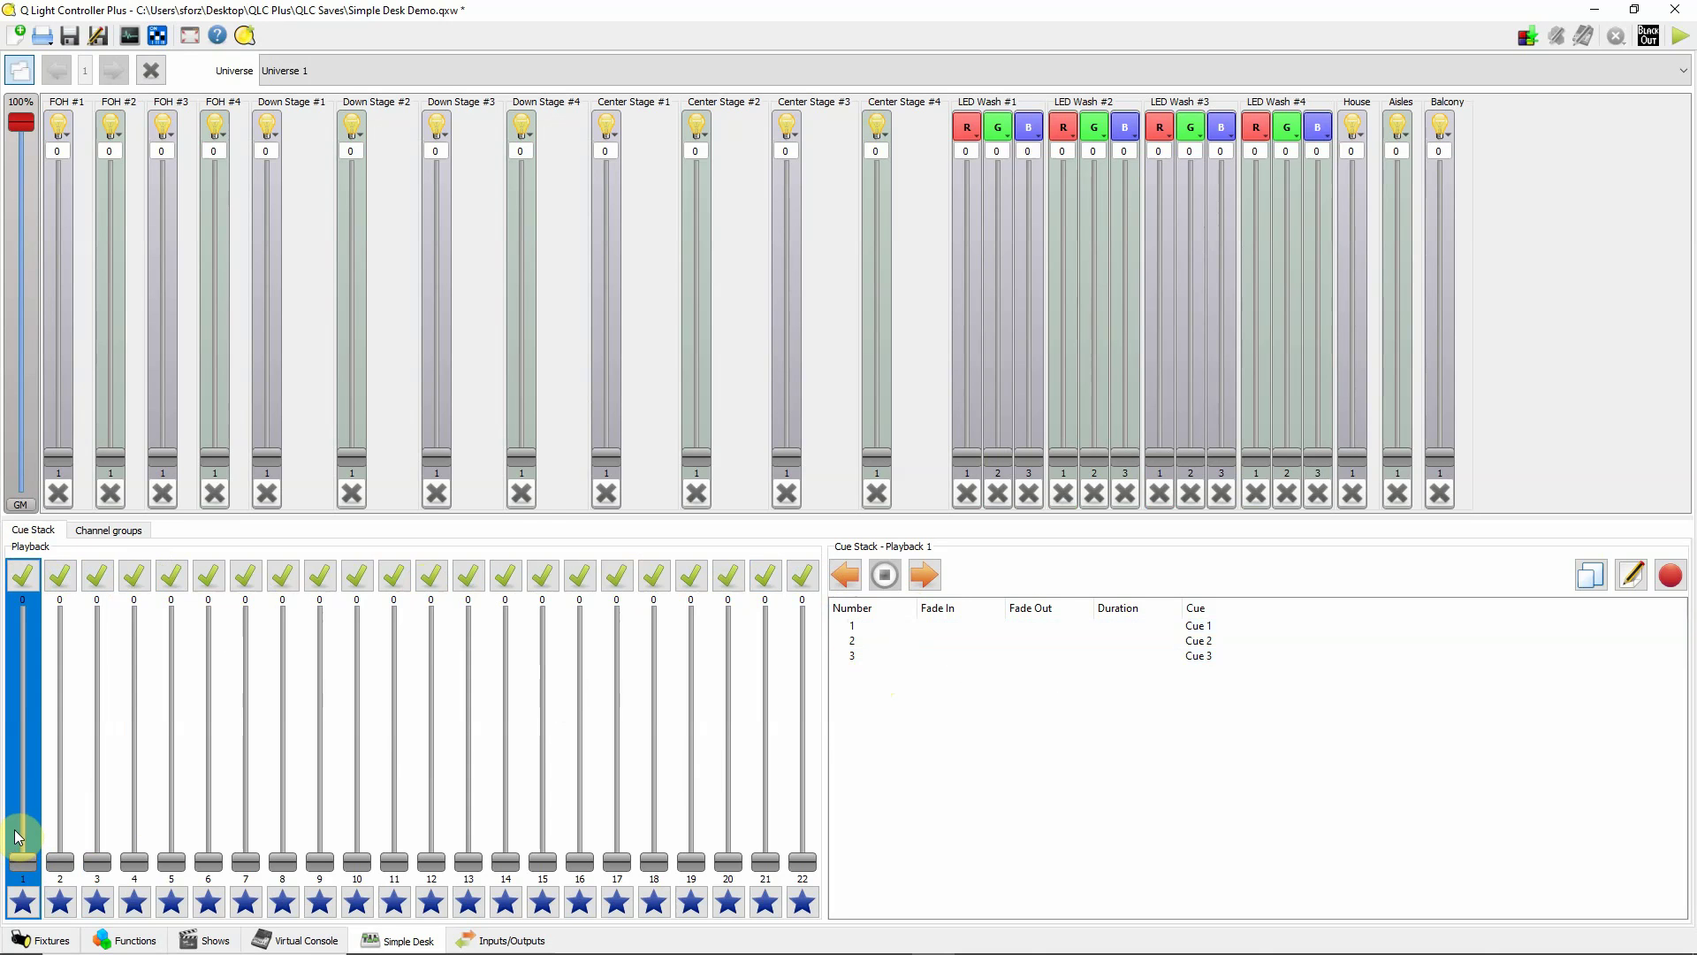
Fade up Playback 1, step through Cues 1–3 twice, then fade it to blackout.
drag(22, 854, 25, 536)
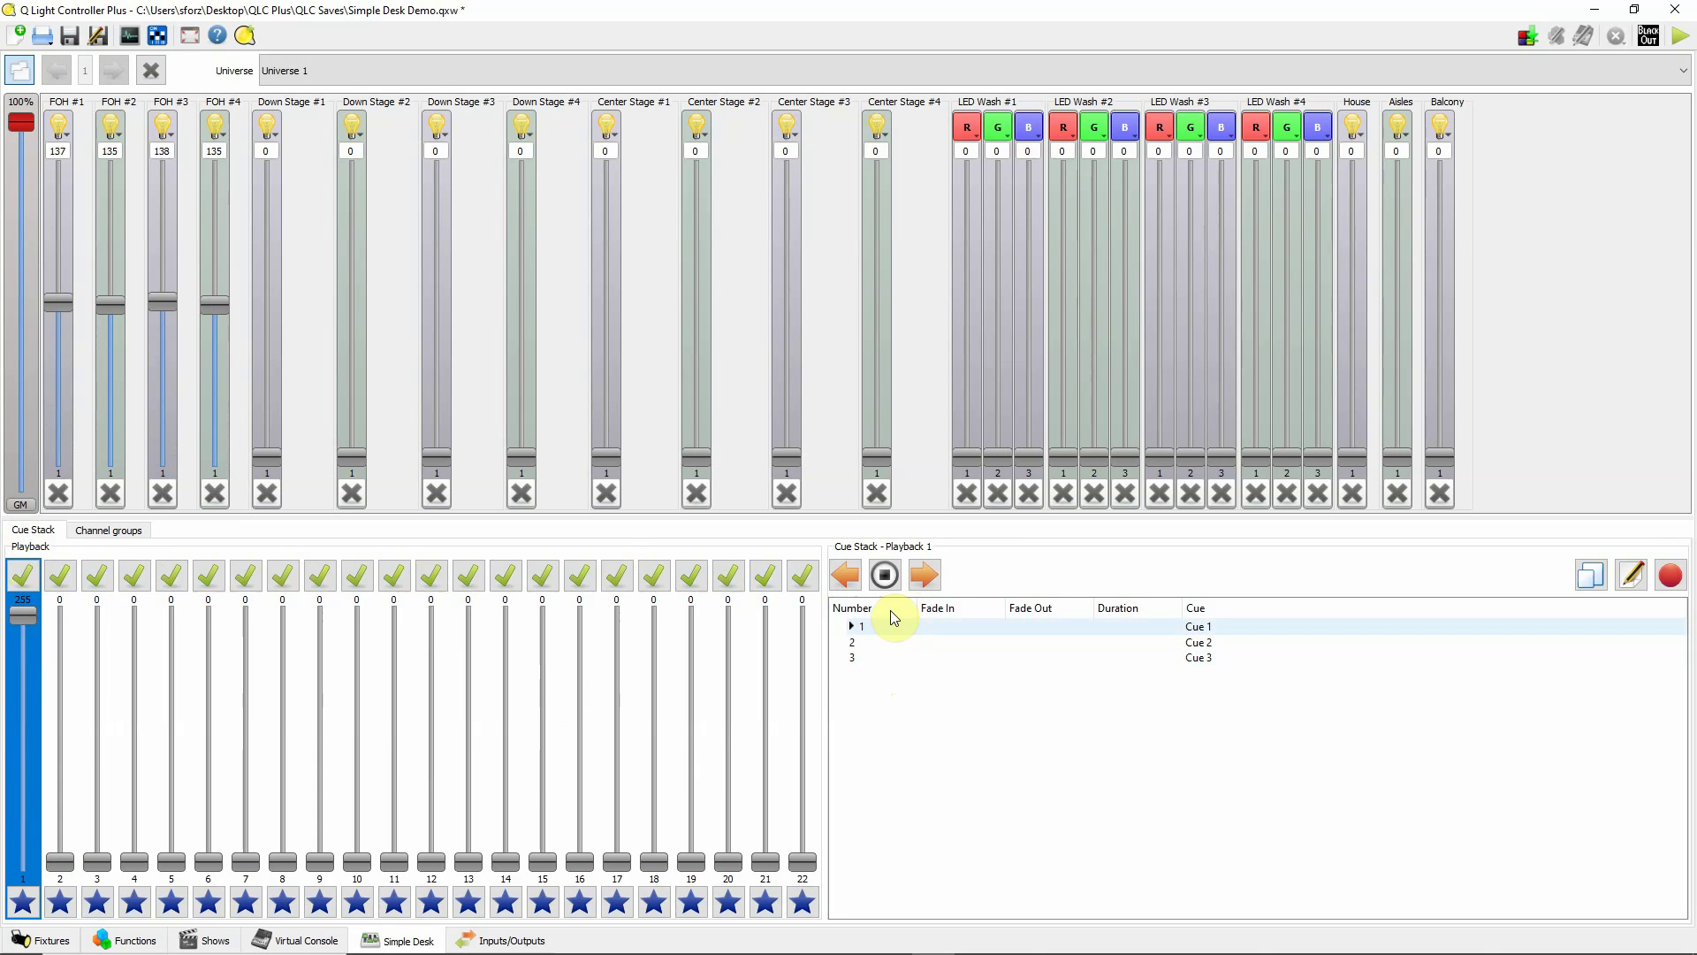
click(930, 574)
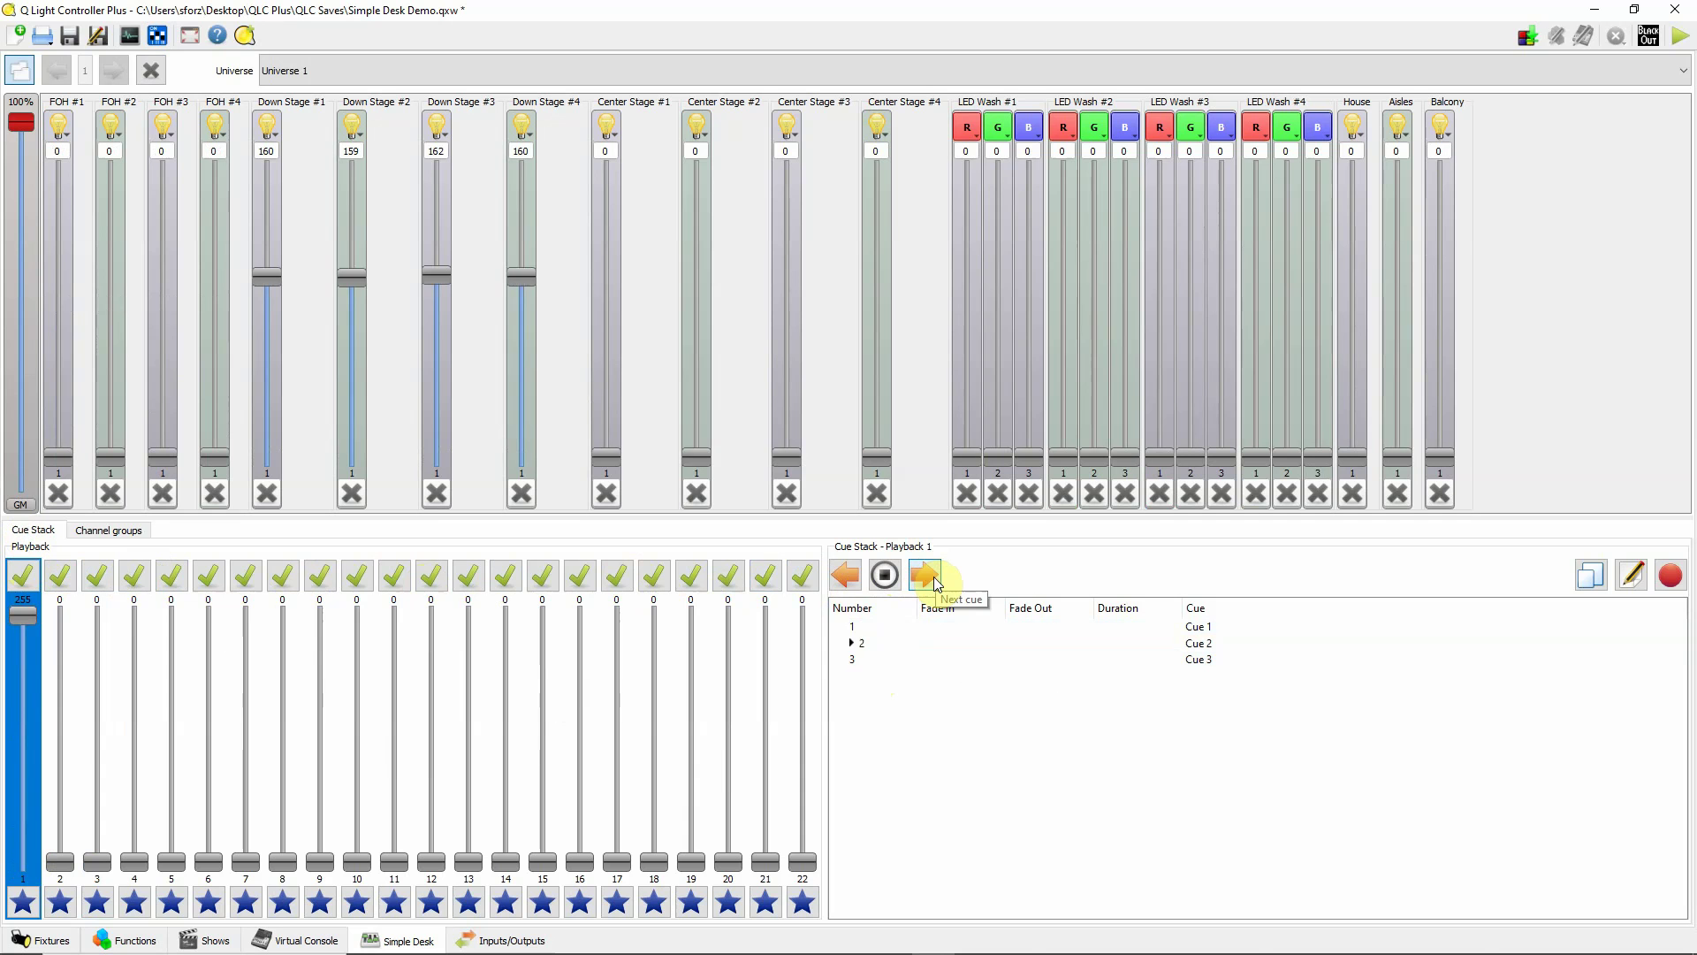
click(933, 577)
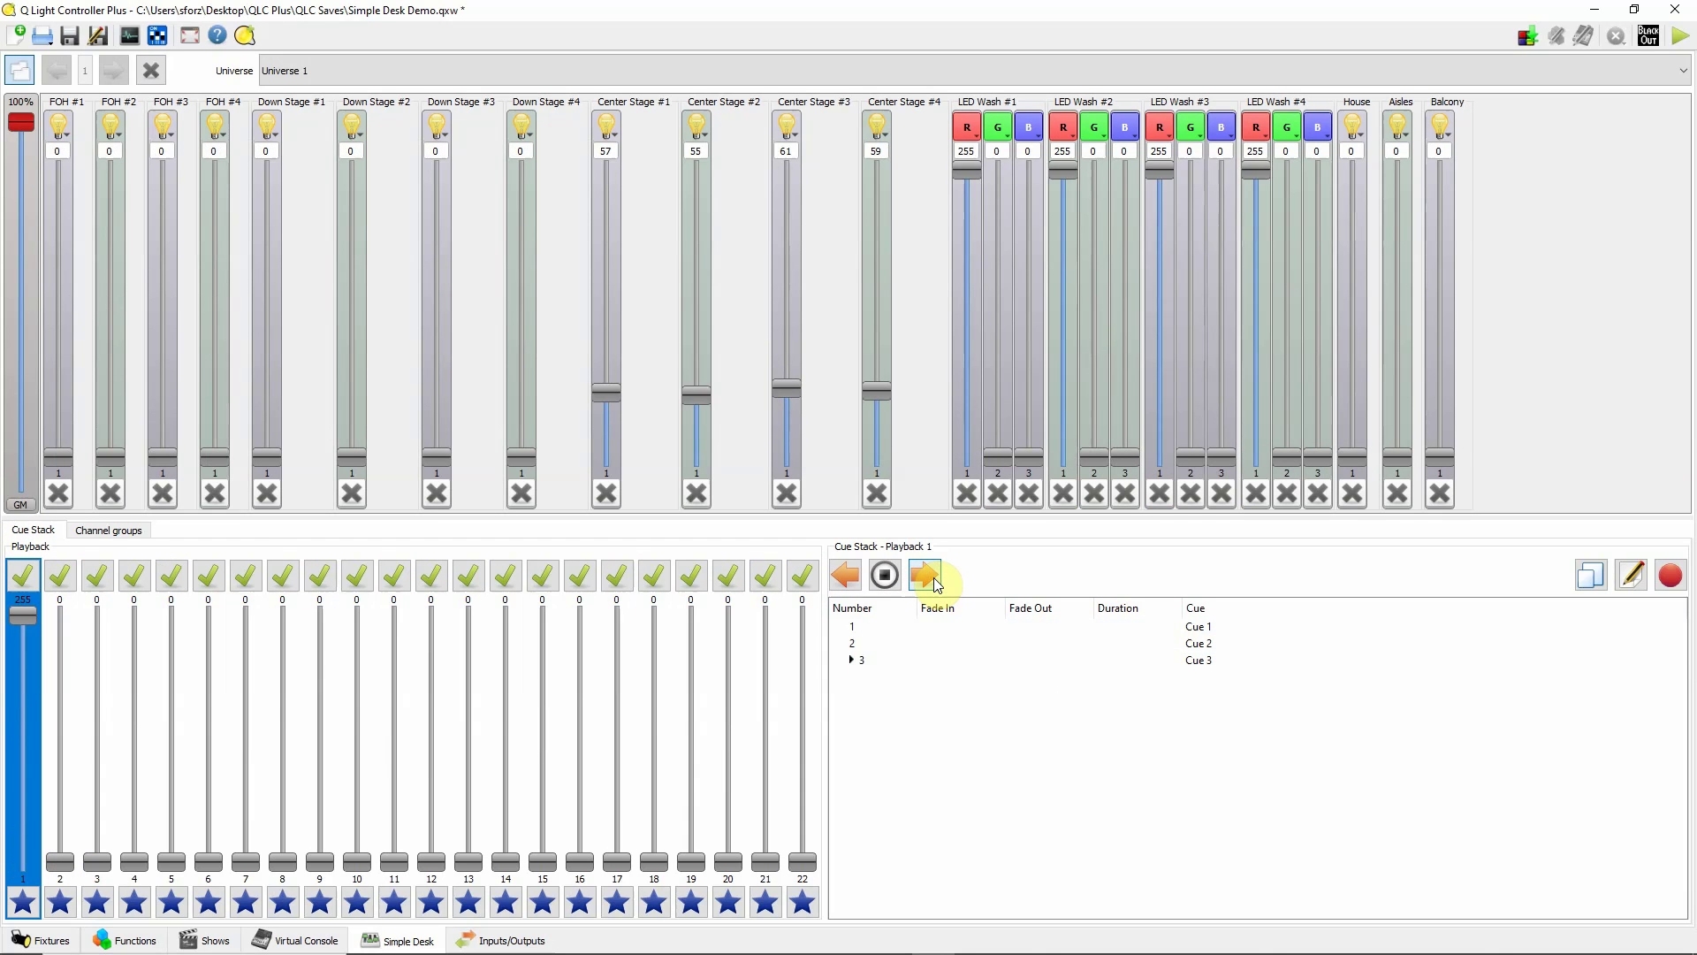
click(933, 576)
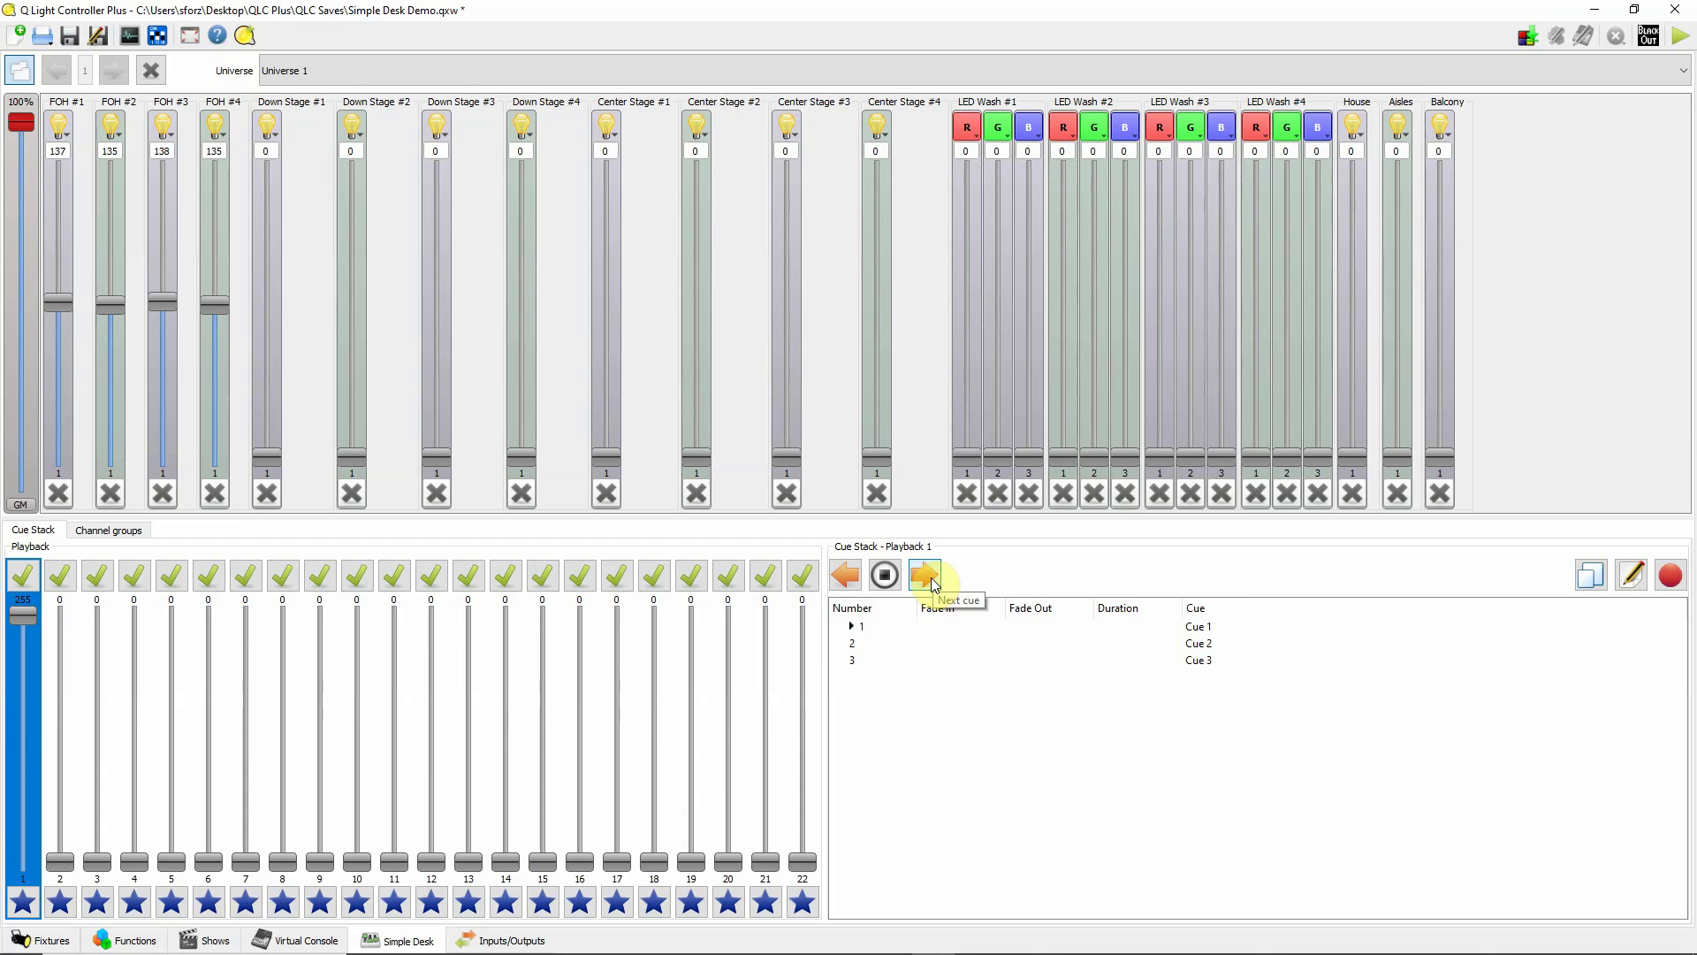
click(930, 577)
click(930, 576)
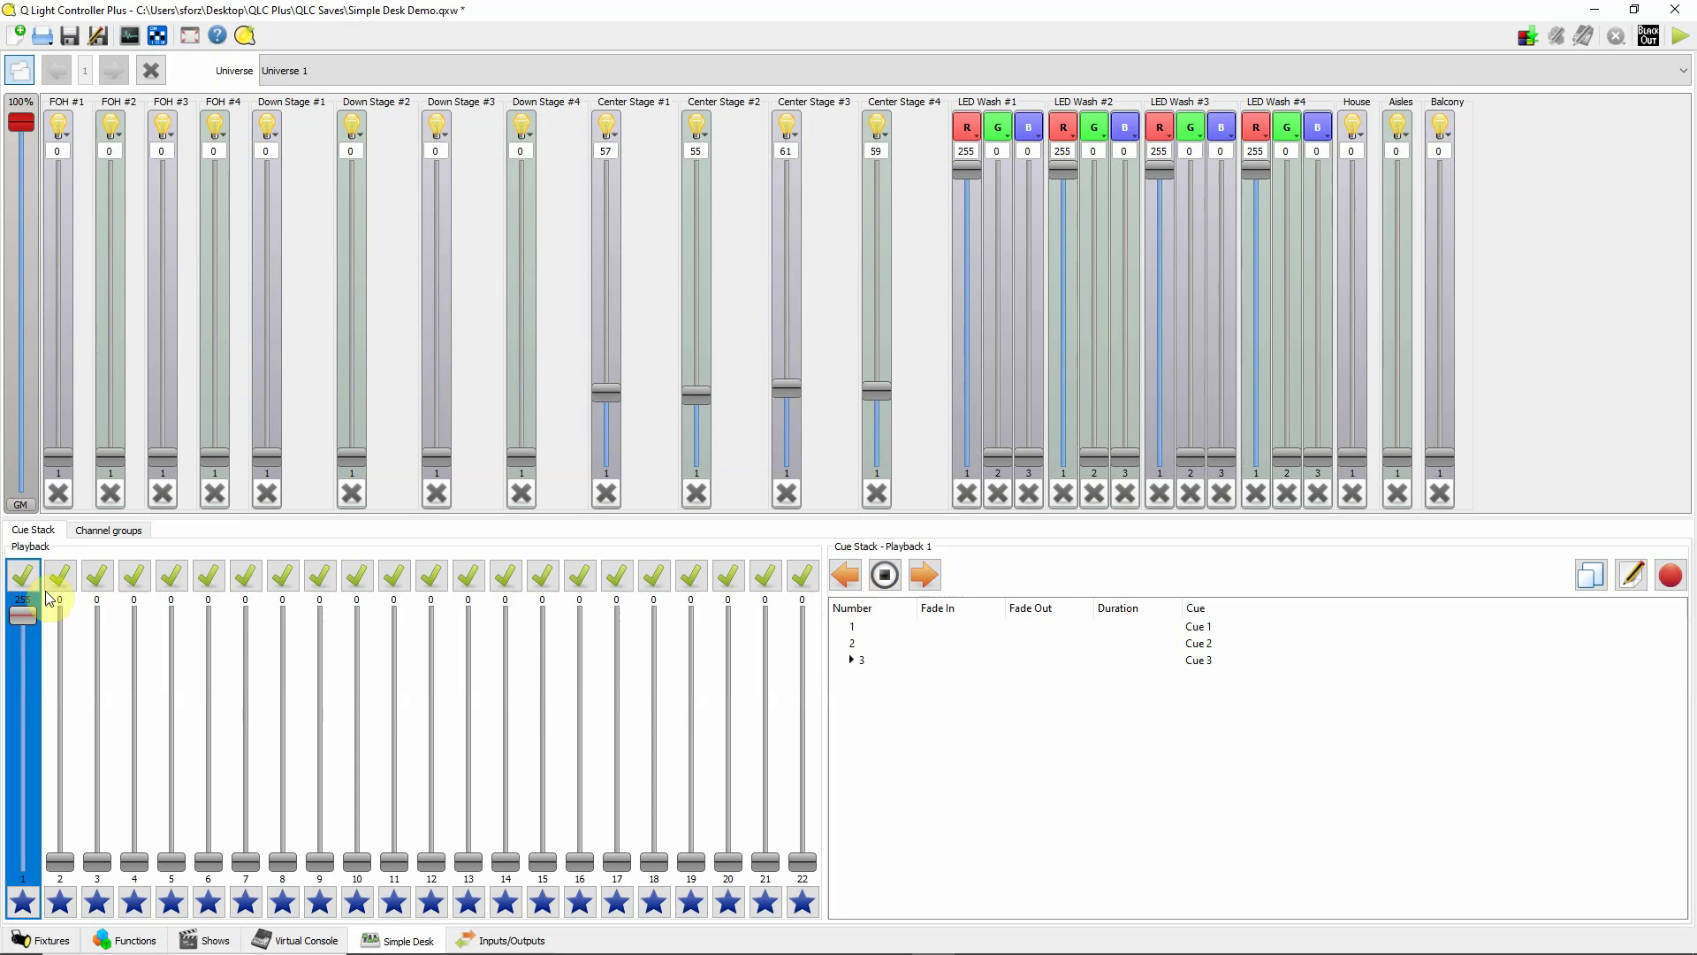
drag(23, 616, 5, 897)
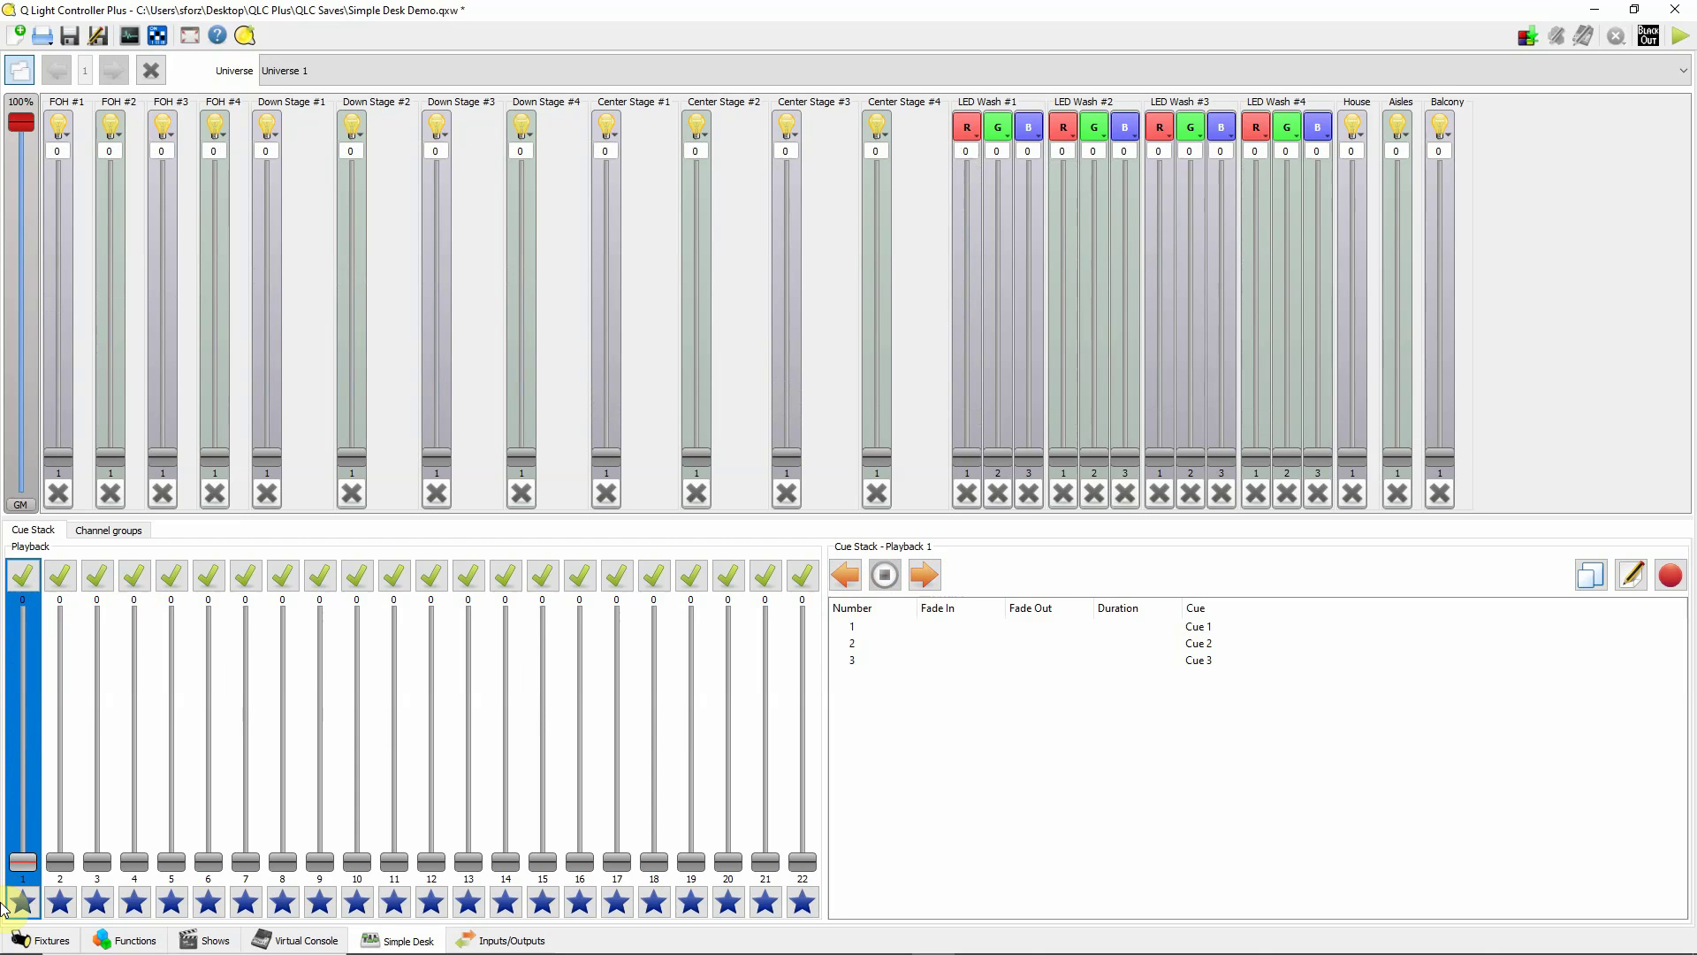
click(930, 577)
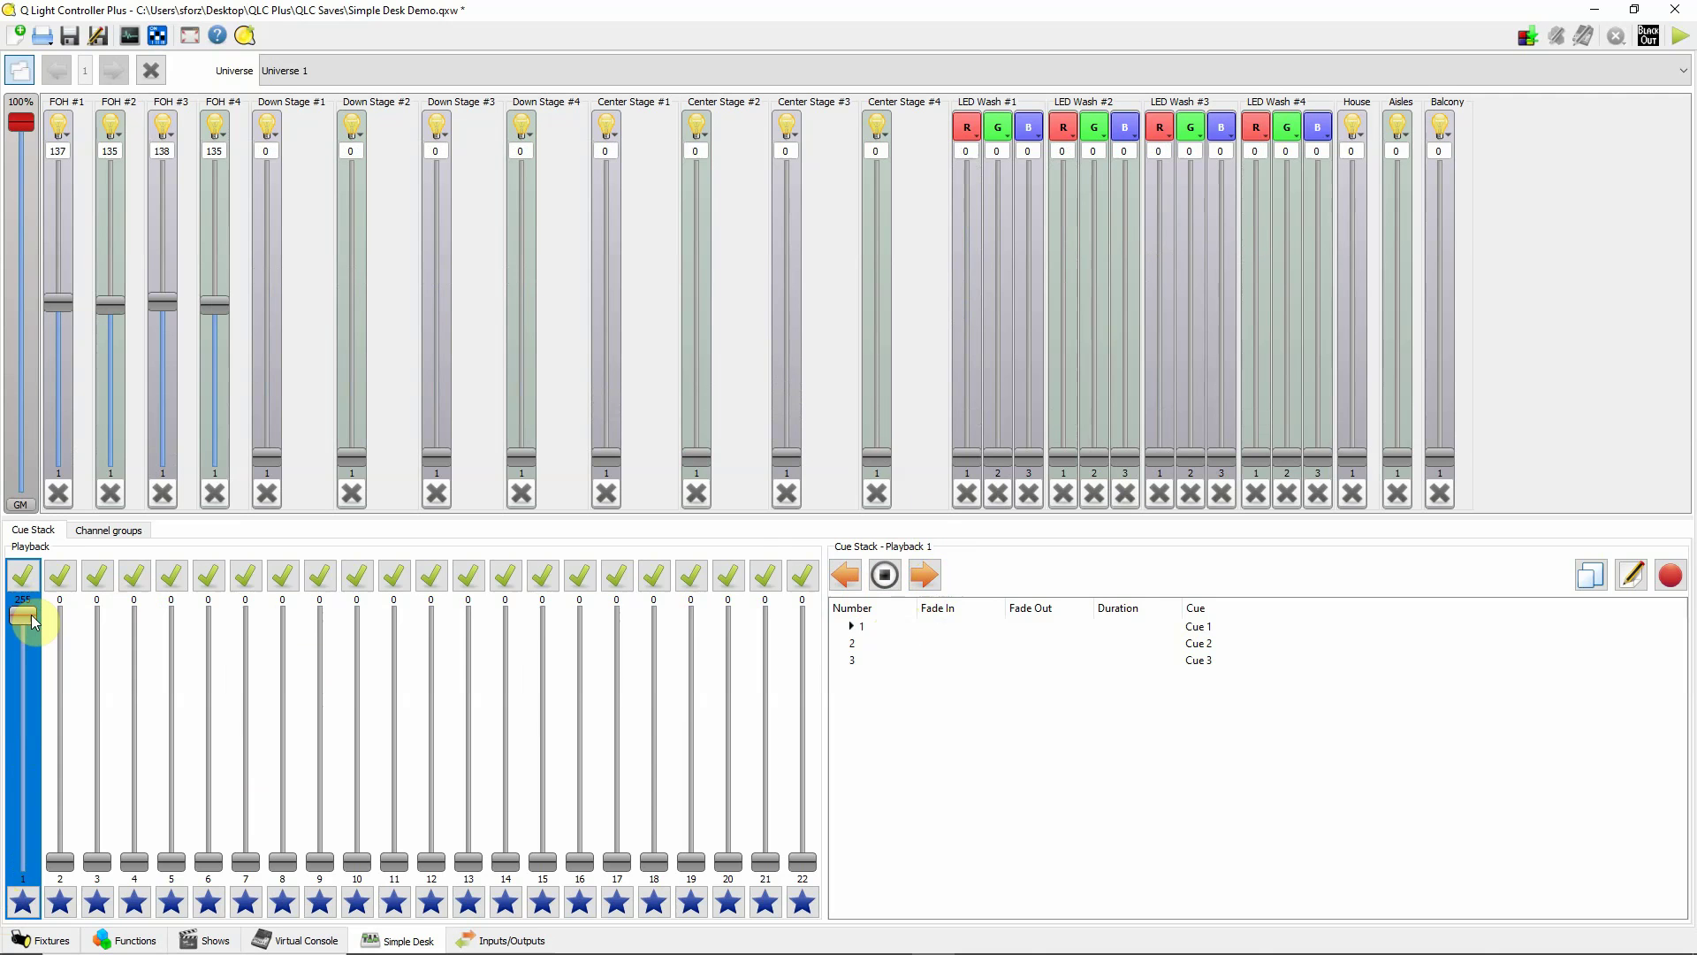
click(930, 580)
click(929, 580)
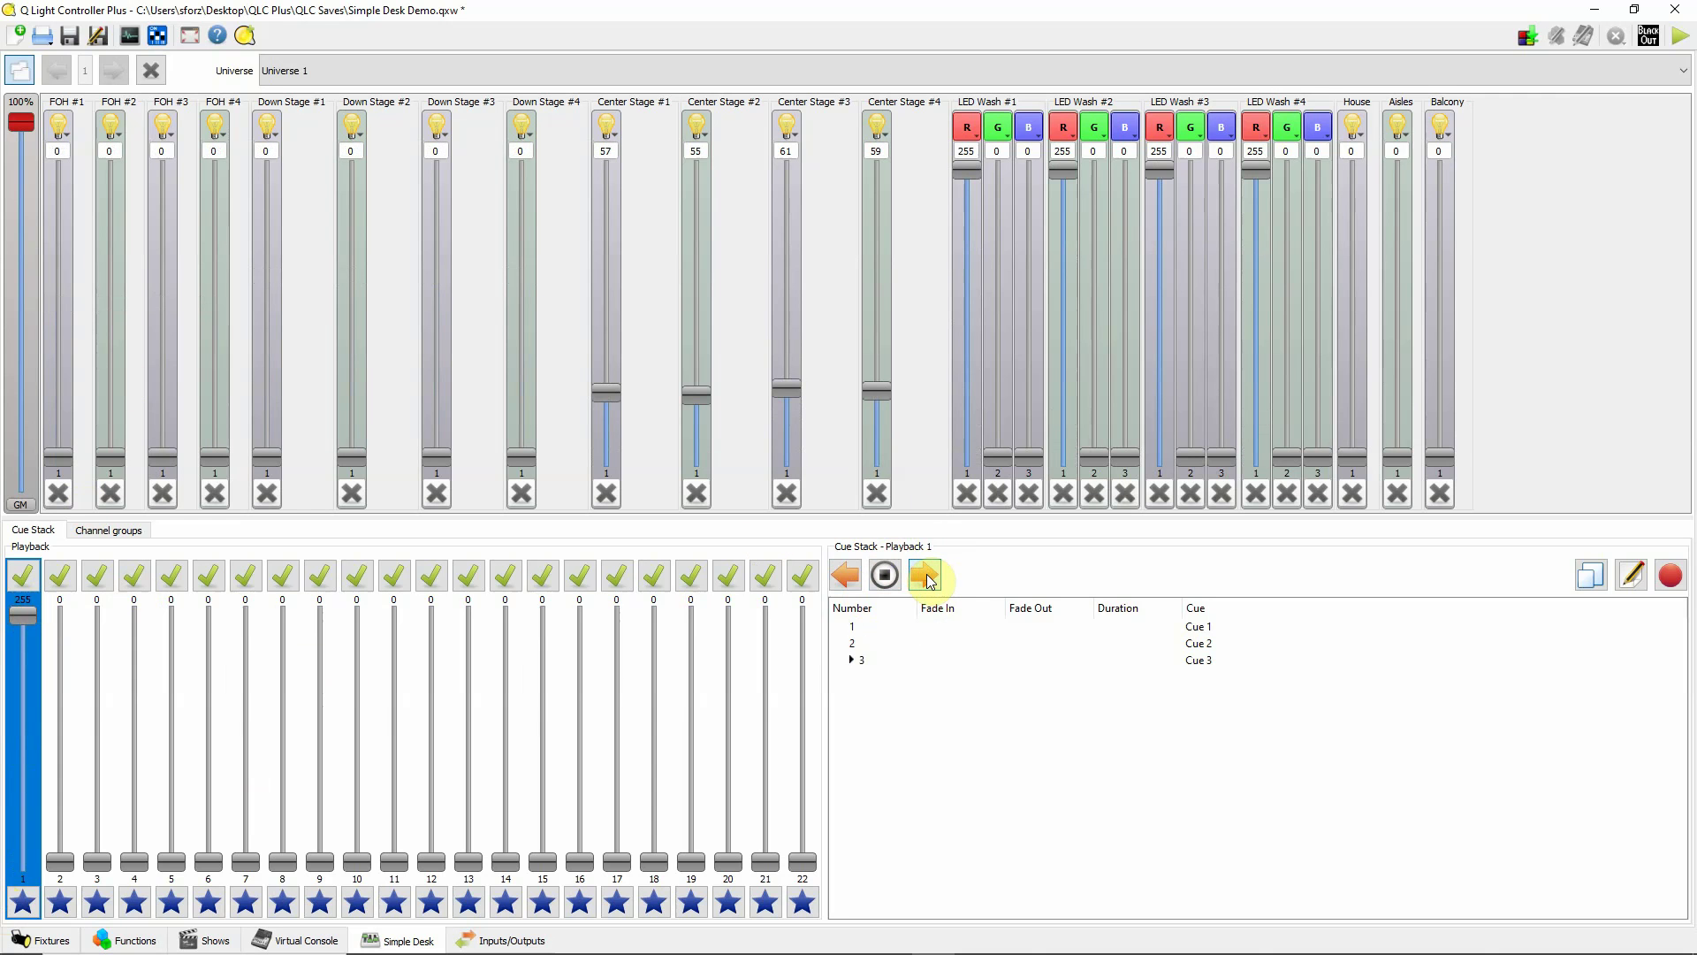
click(930, 579)
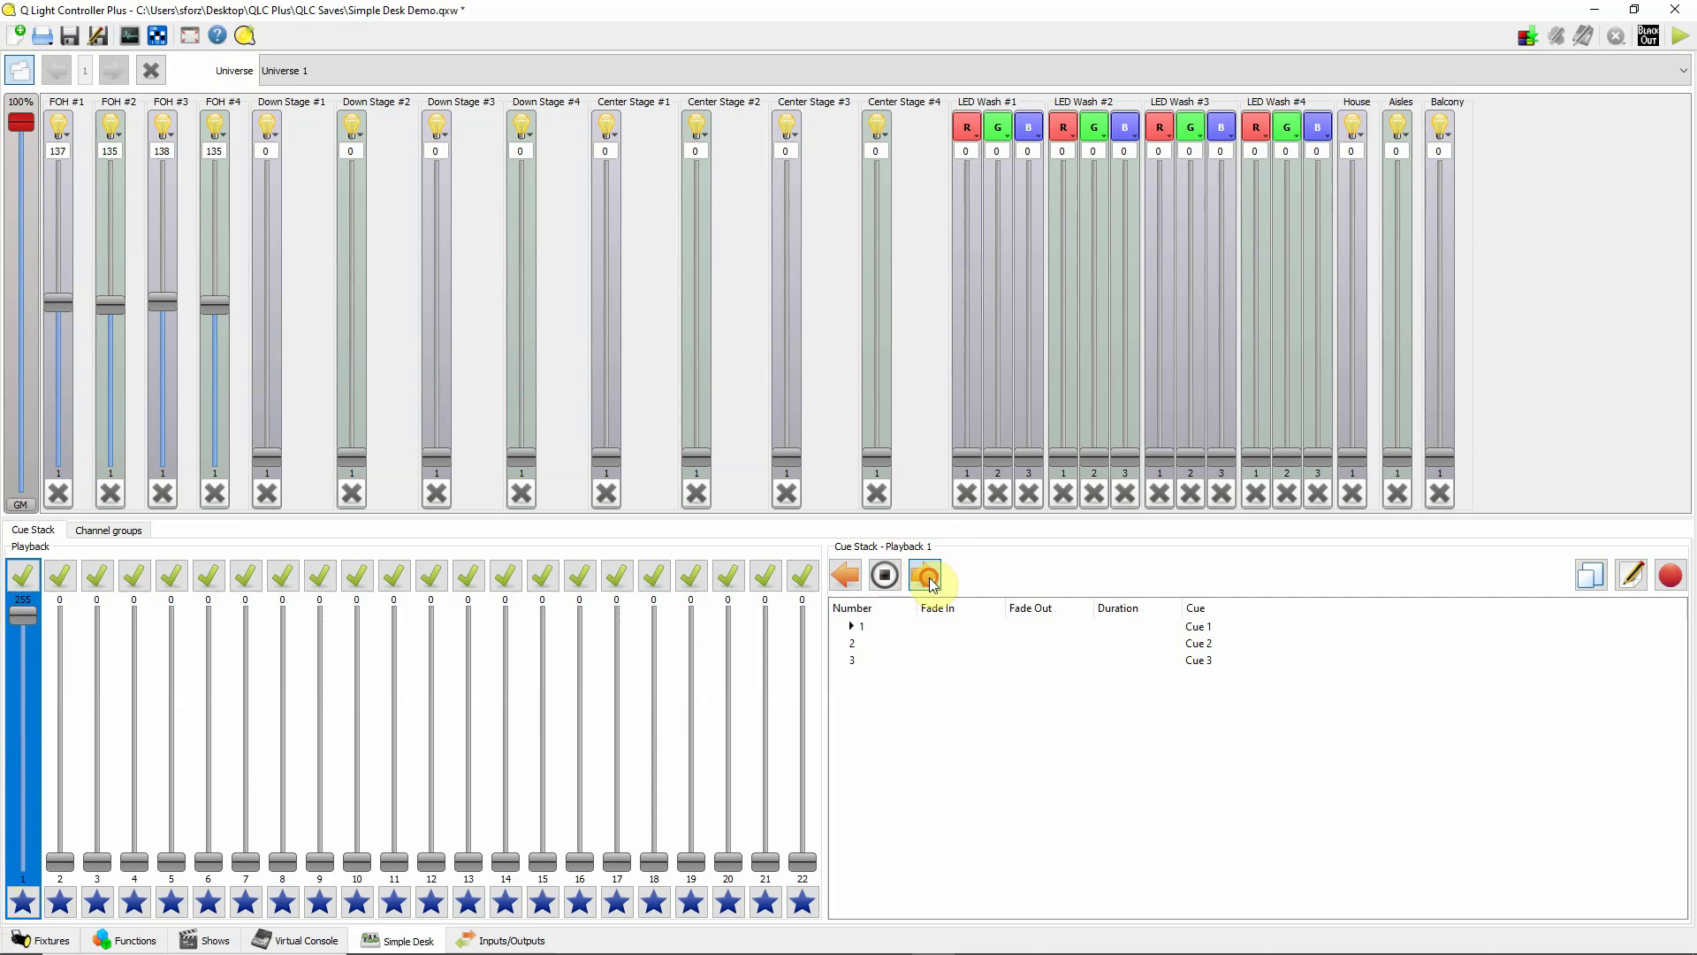
click(931, 582)
click(884, 575)
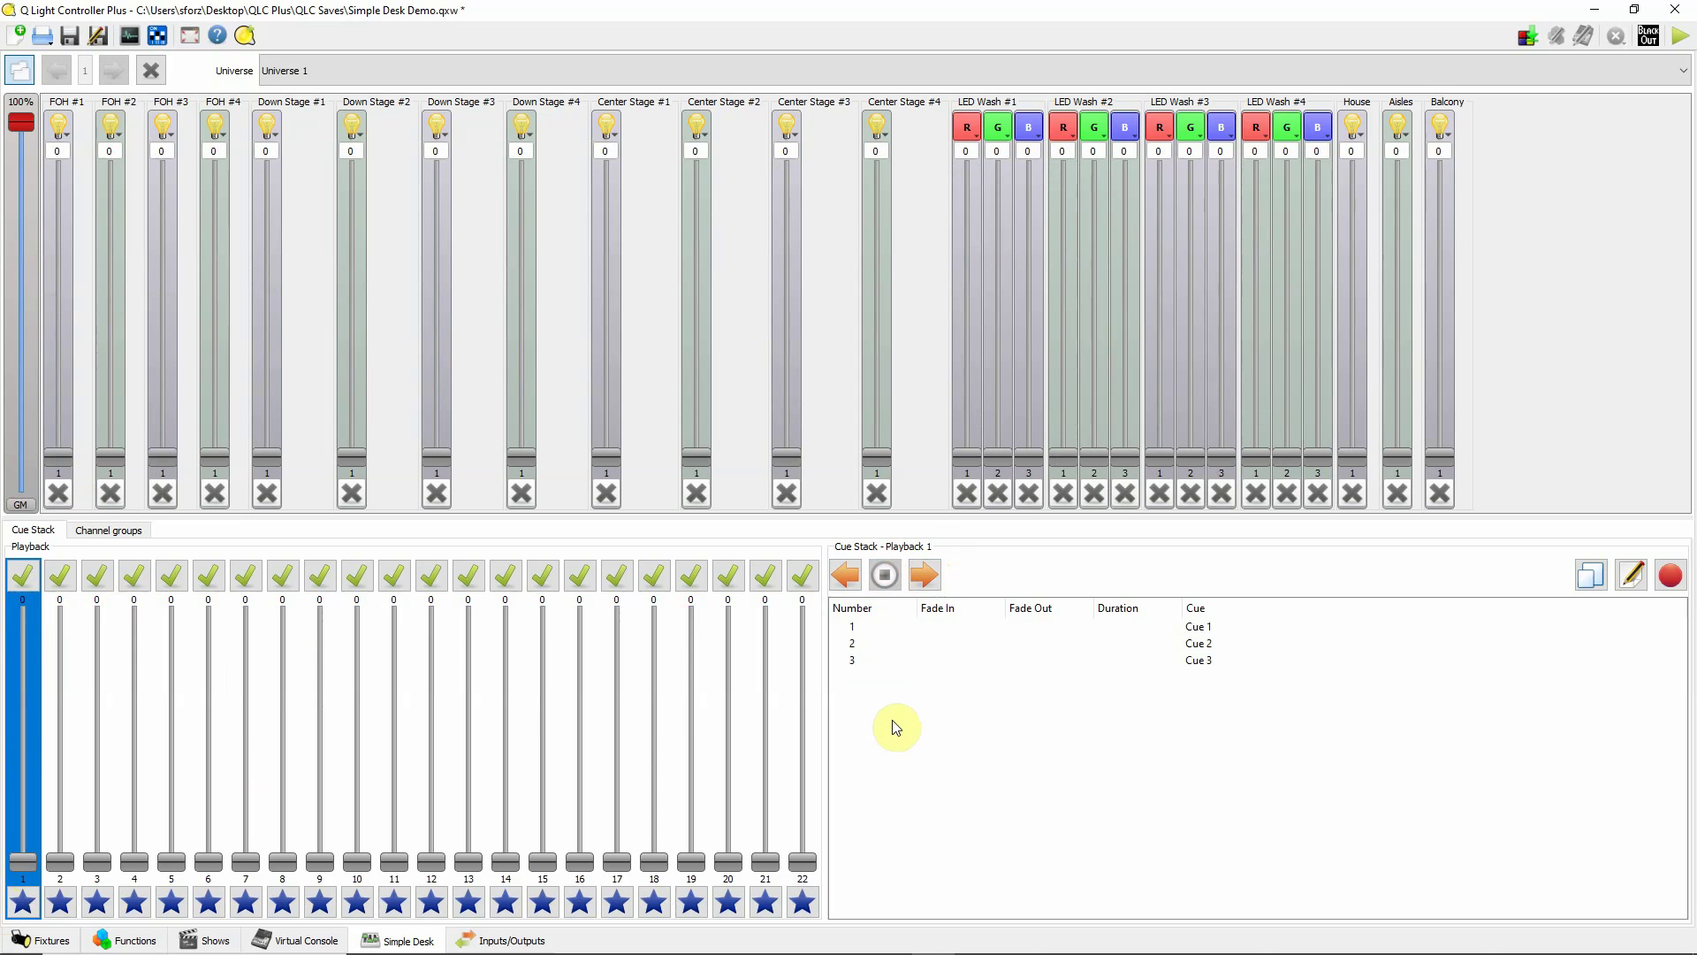
Give Cue 1 a 2 s fade in and fade out with infinite hold.
click(942, 627)
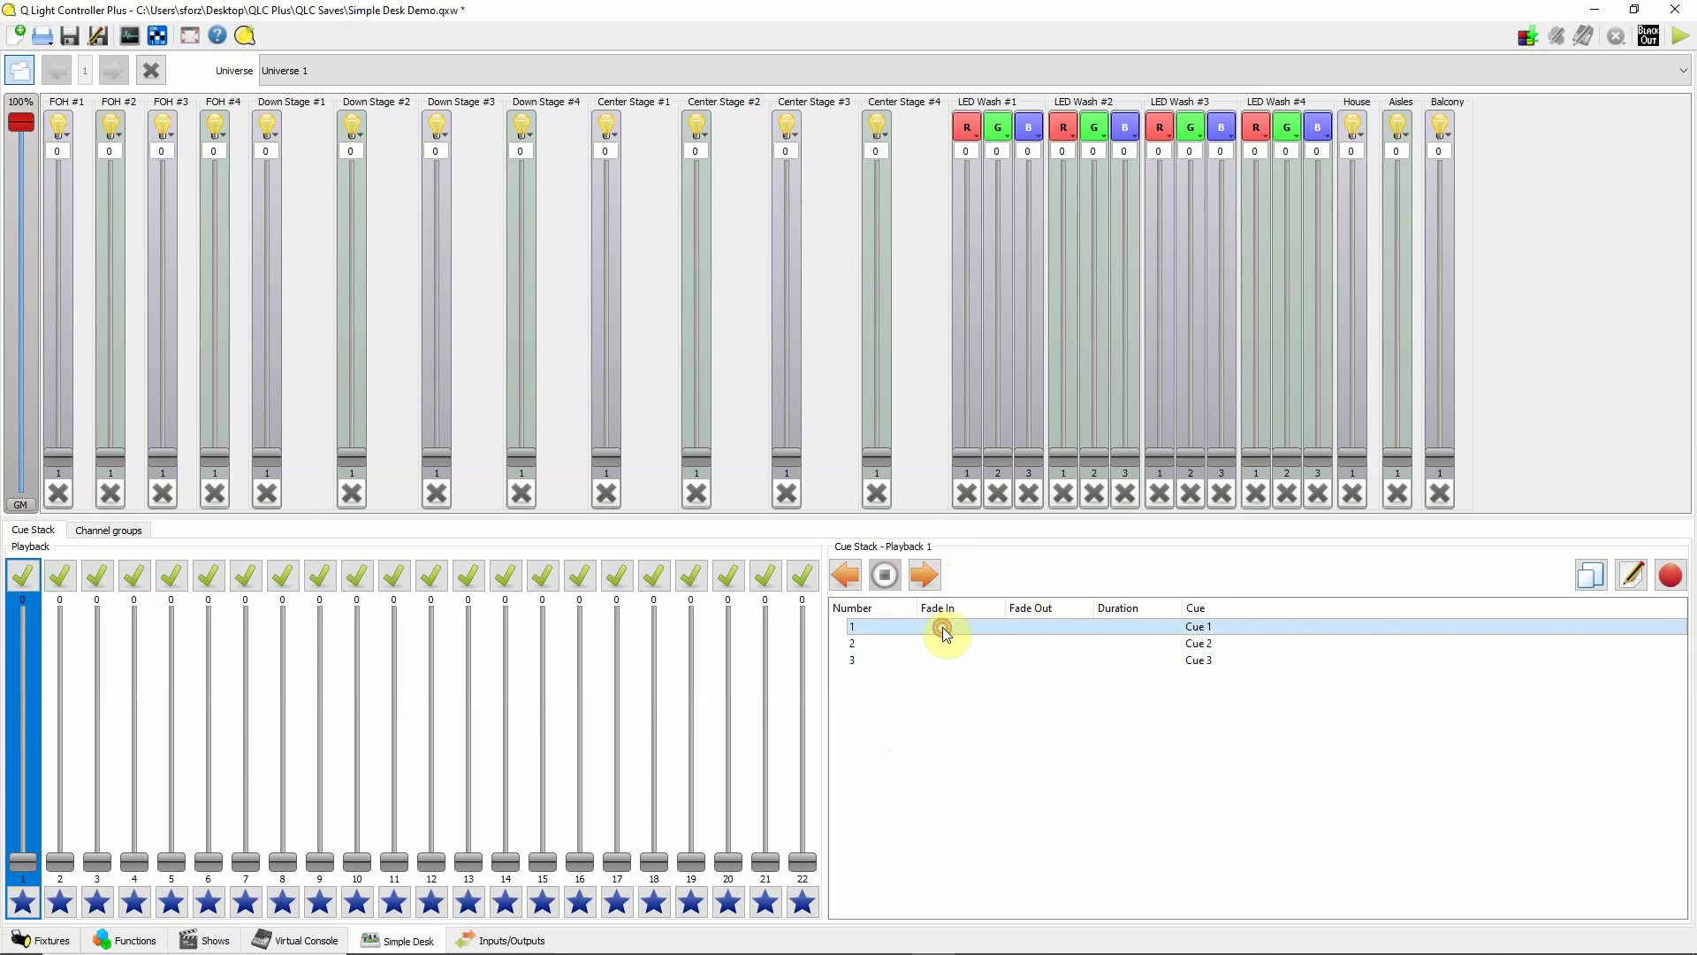
click(909, 642)
click(909, 658)
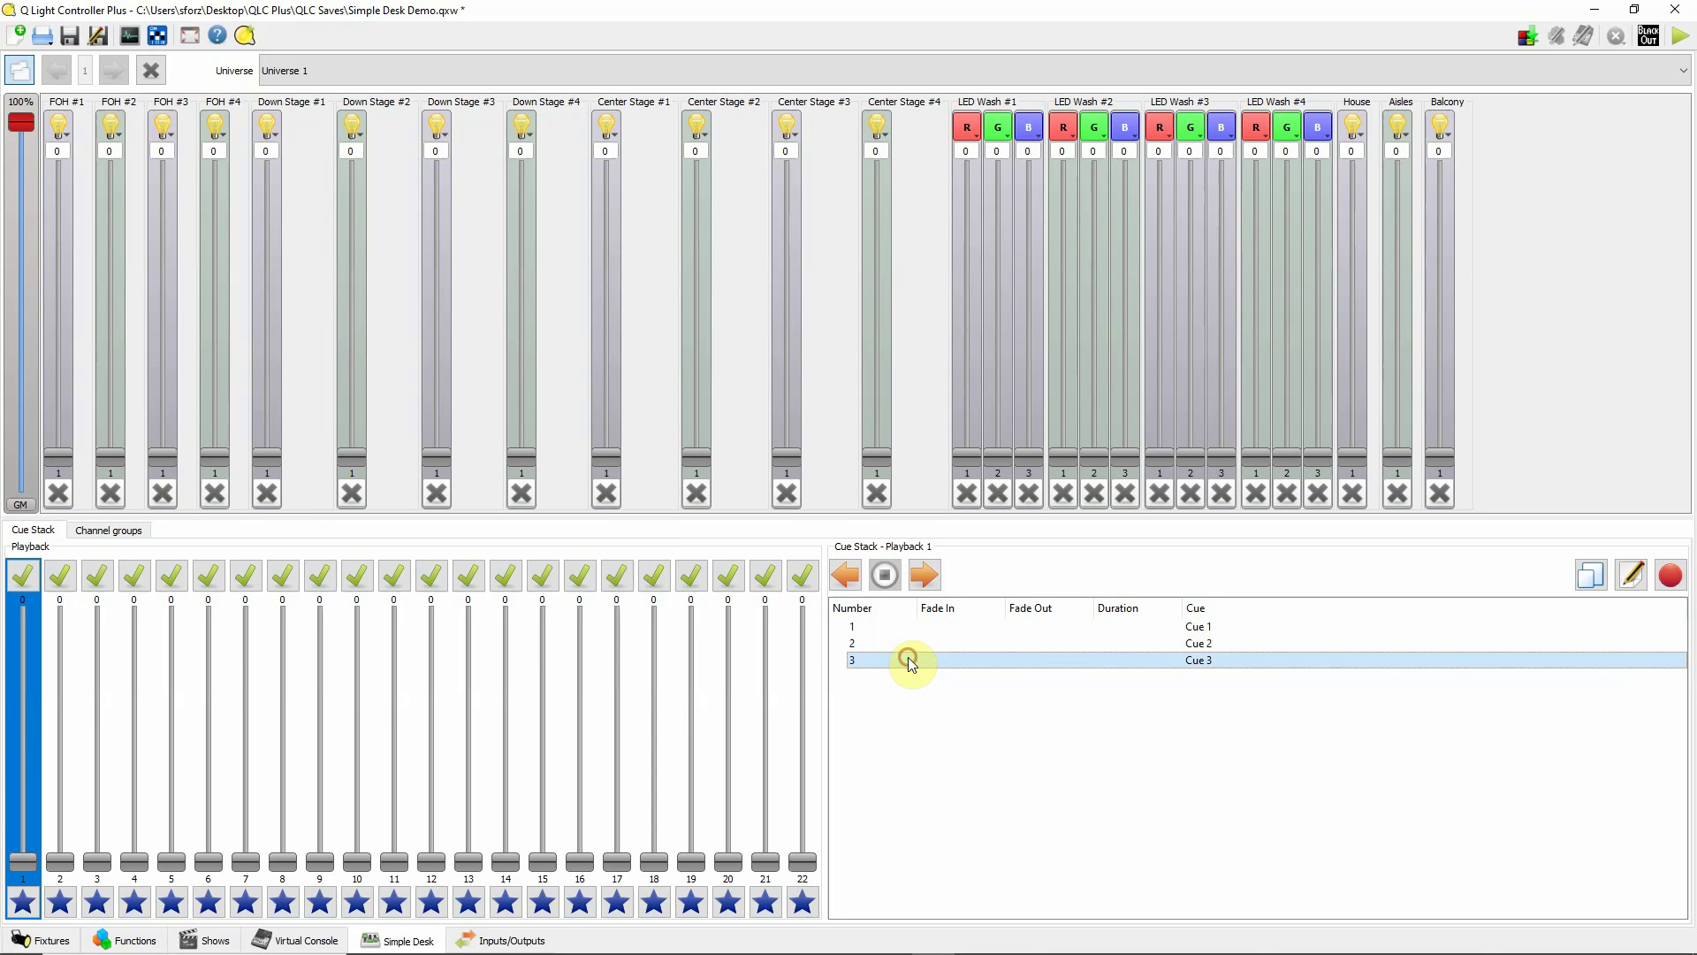
click(914, 628)
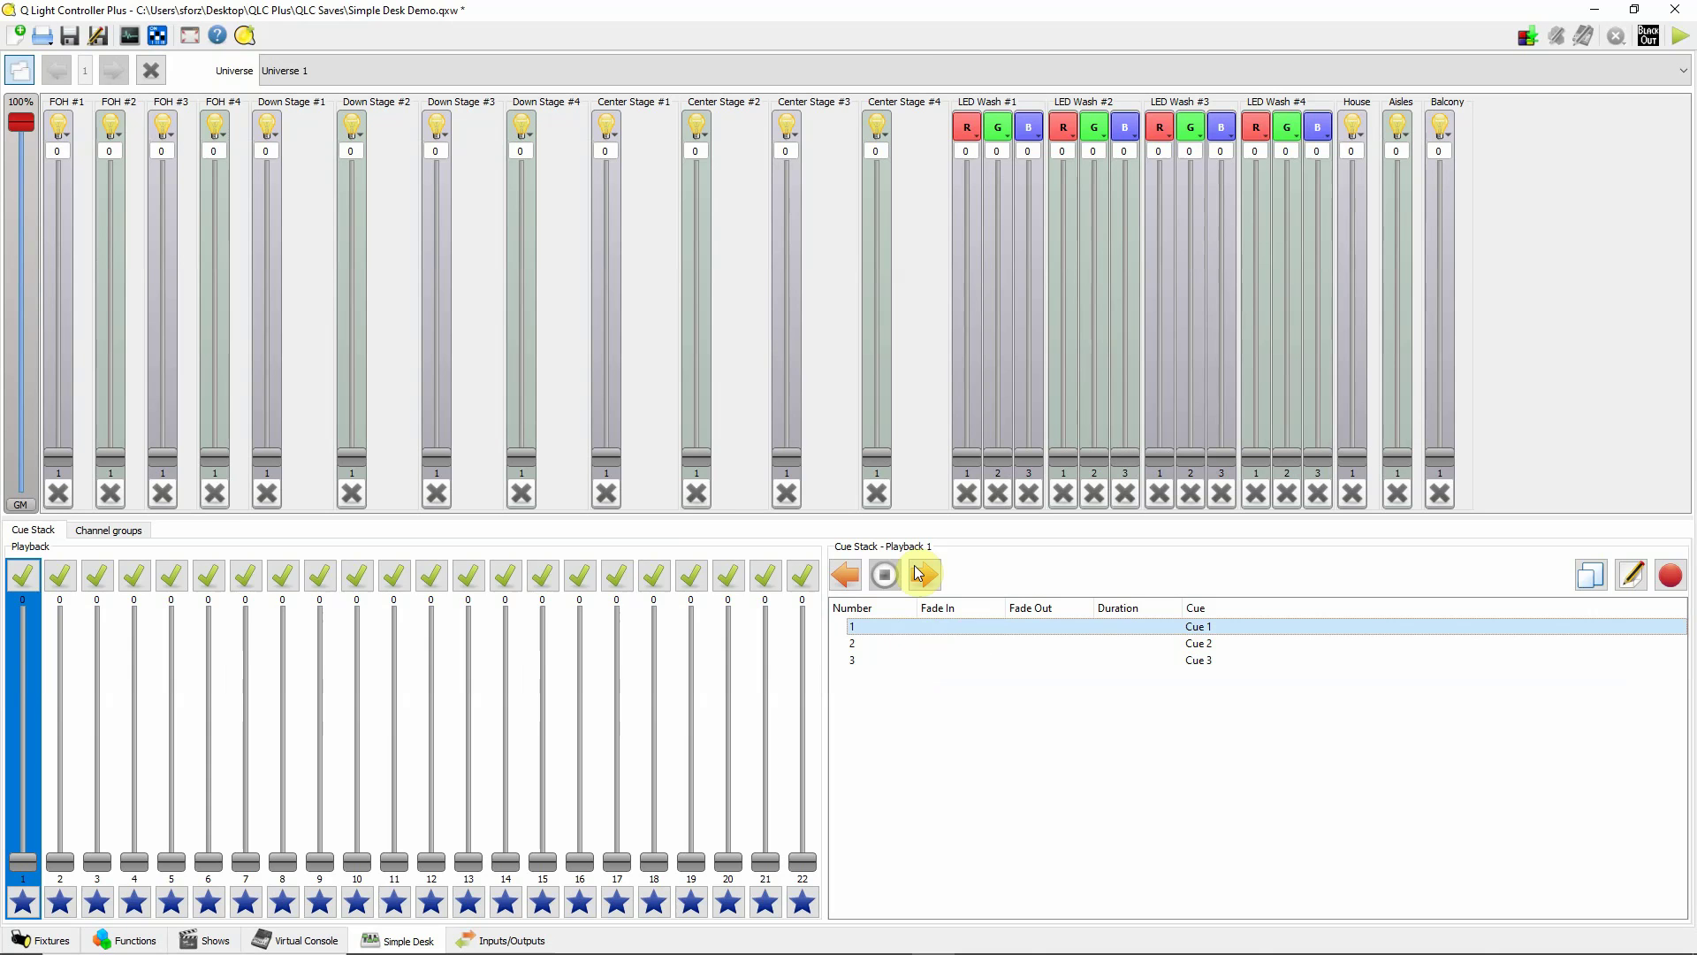
click(1632, 575)
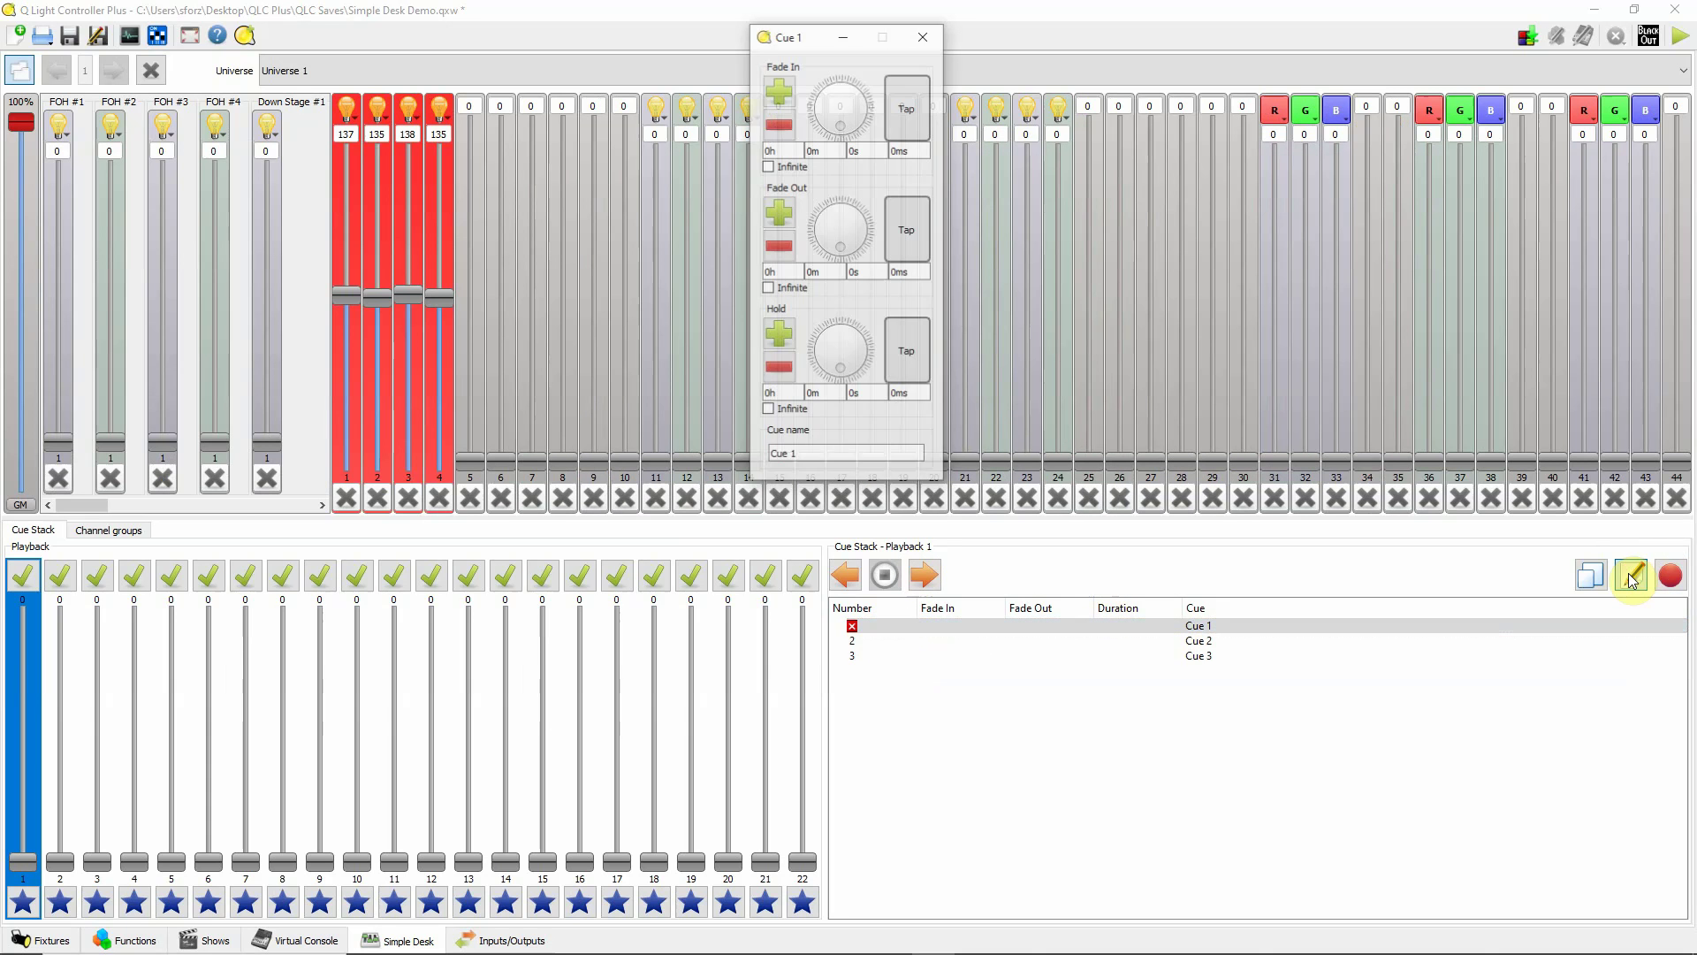
click(867, 150)
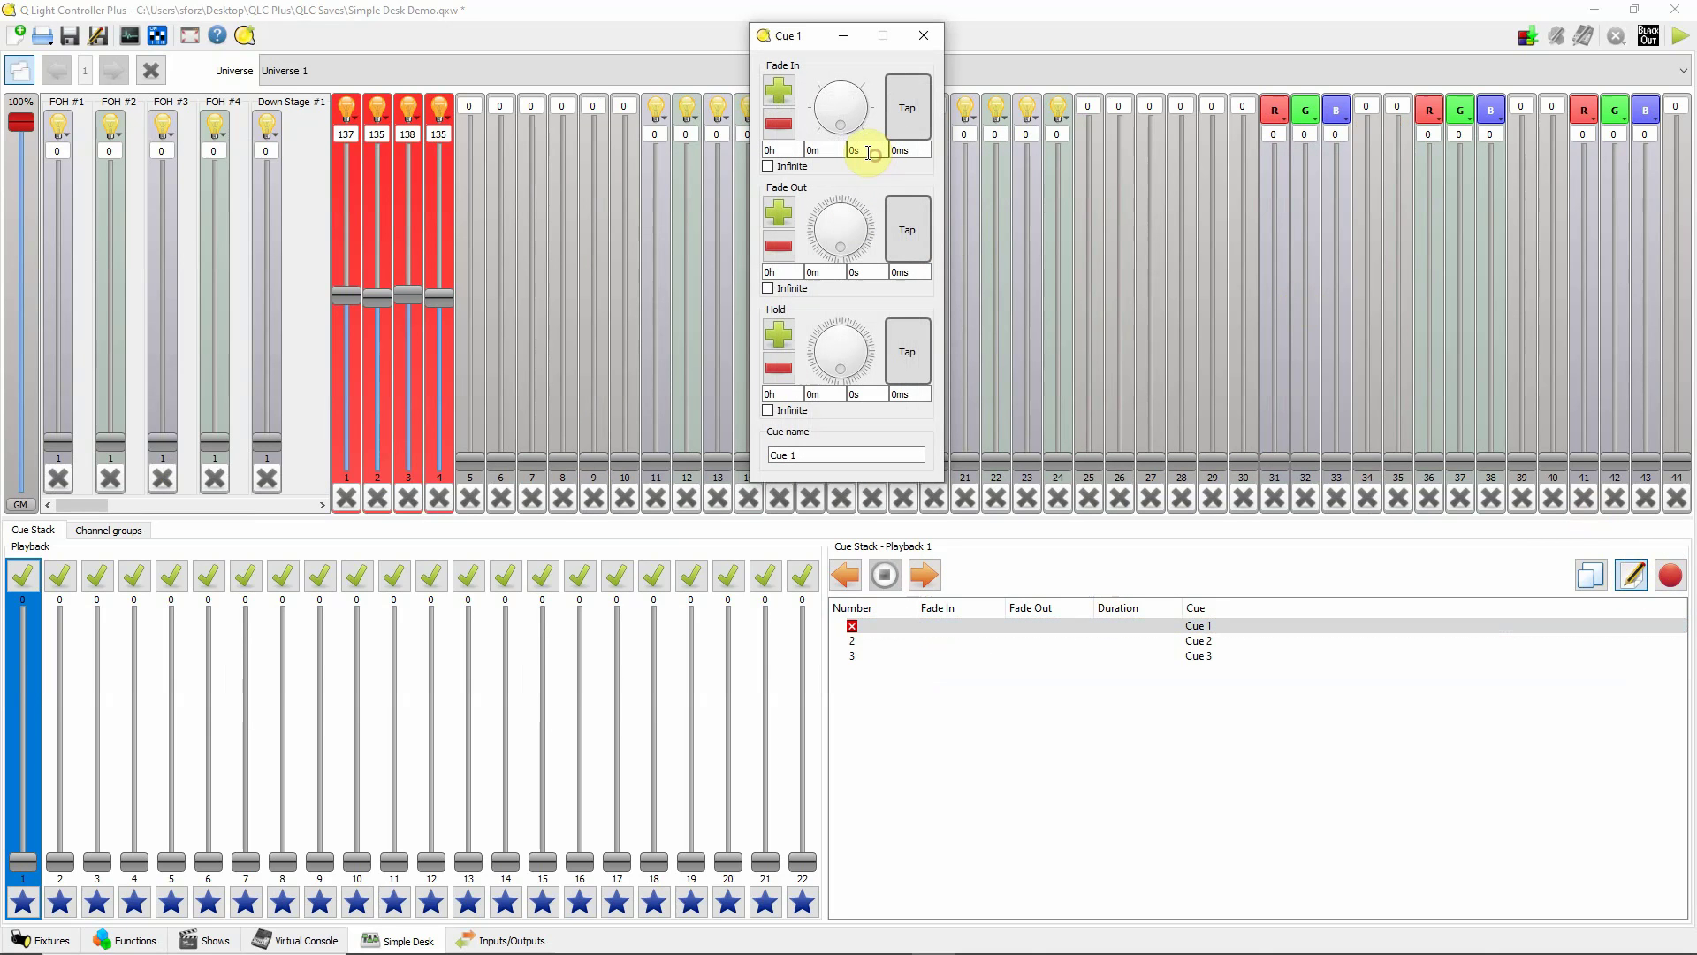
click(871, 272)
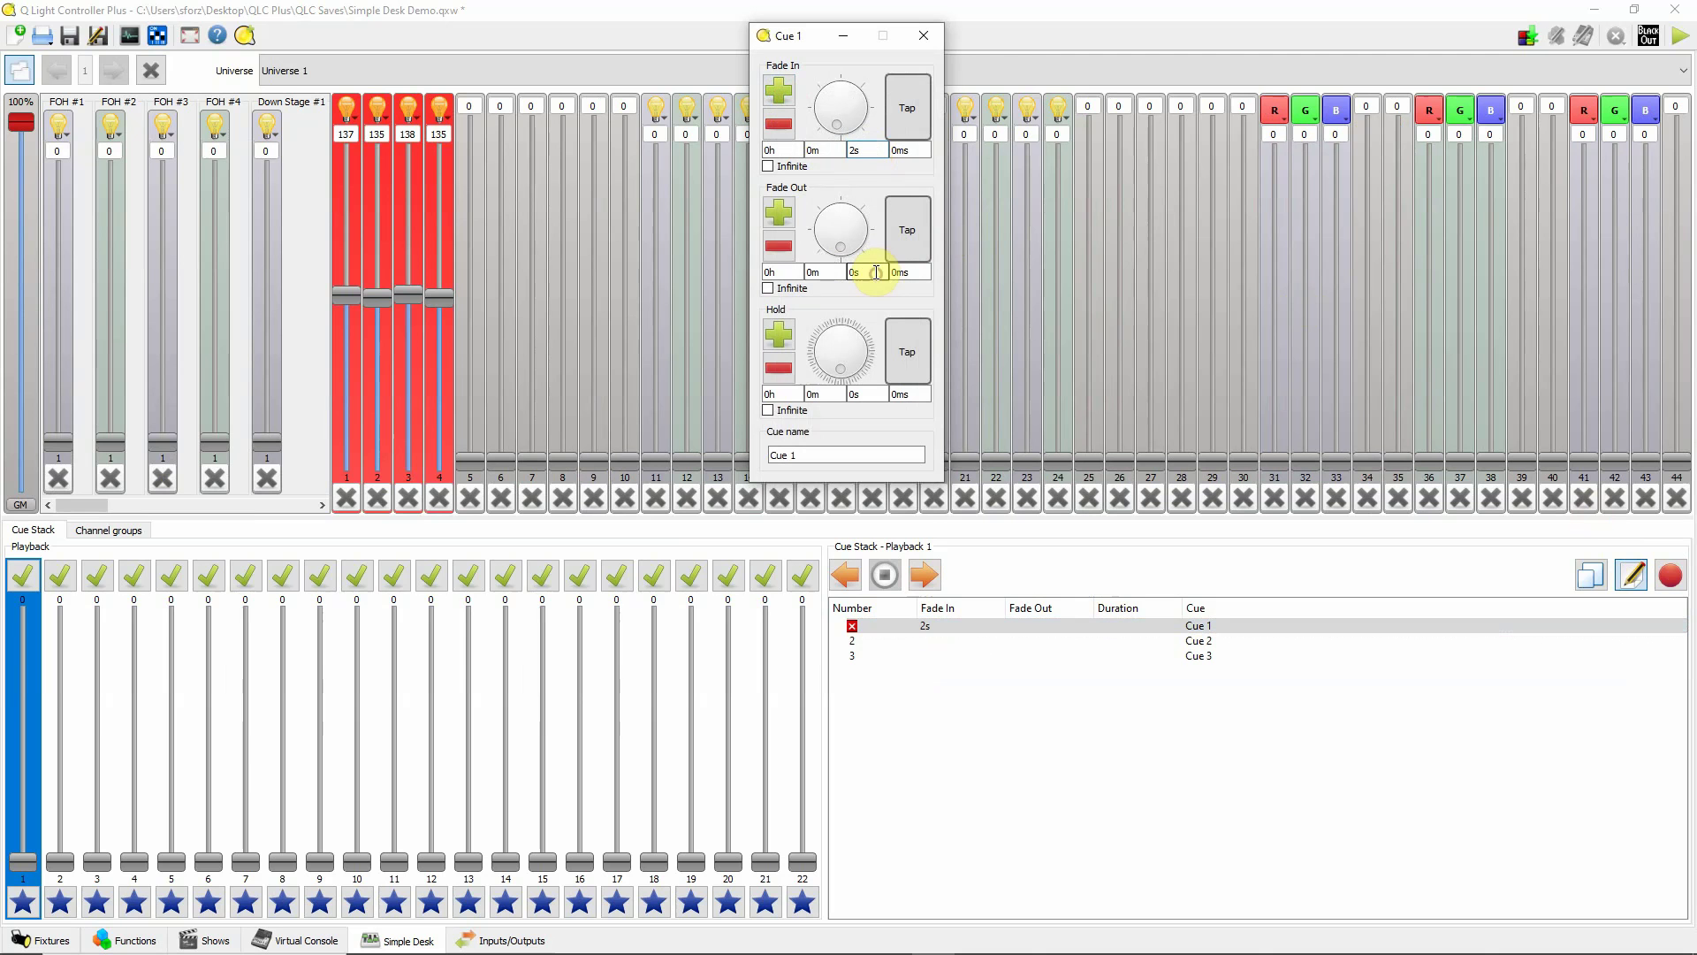
click(777, 214)
click(777, 214)
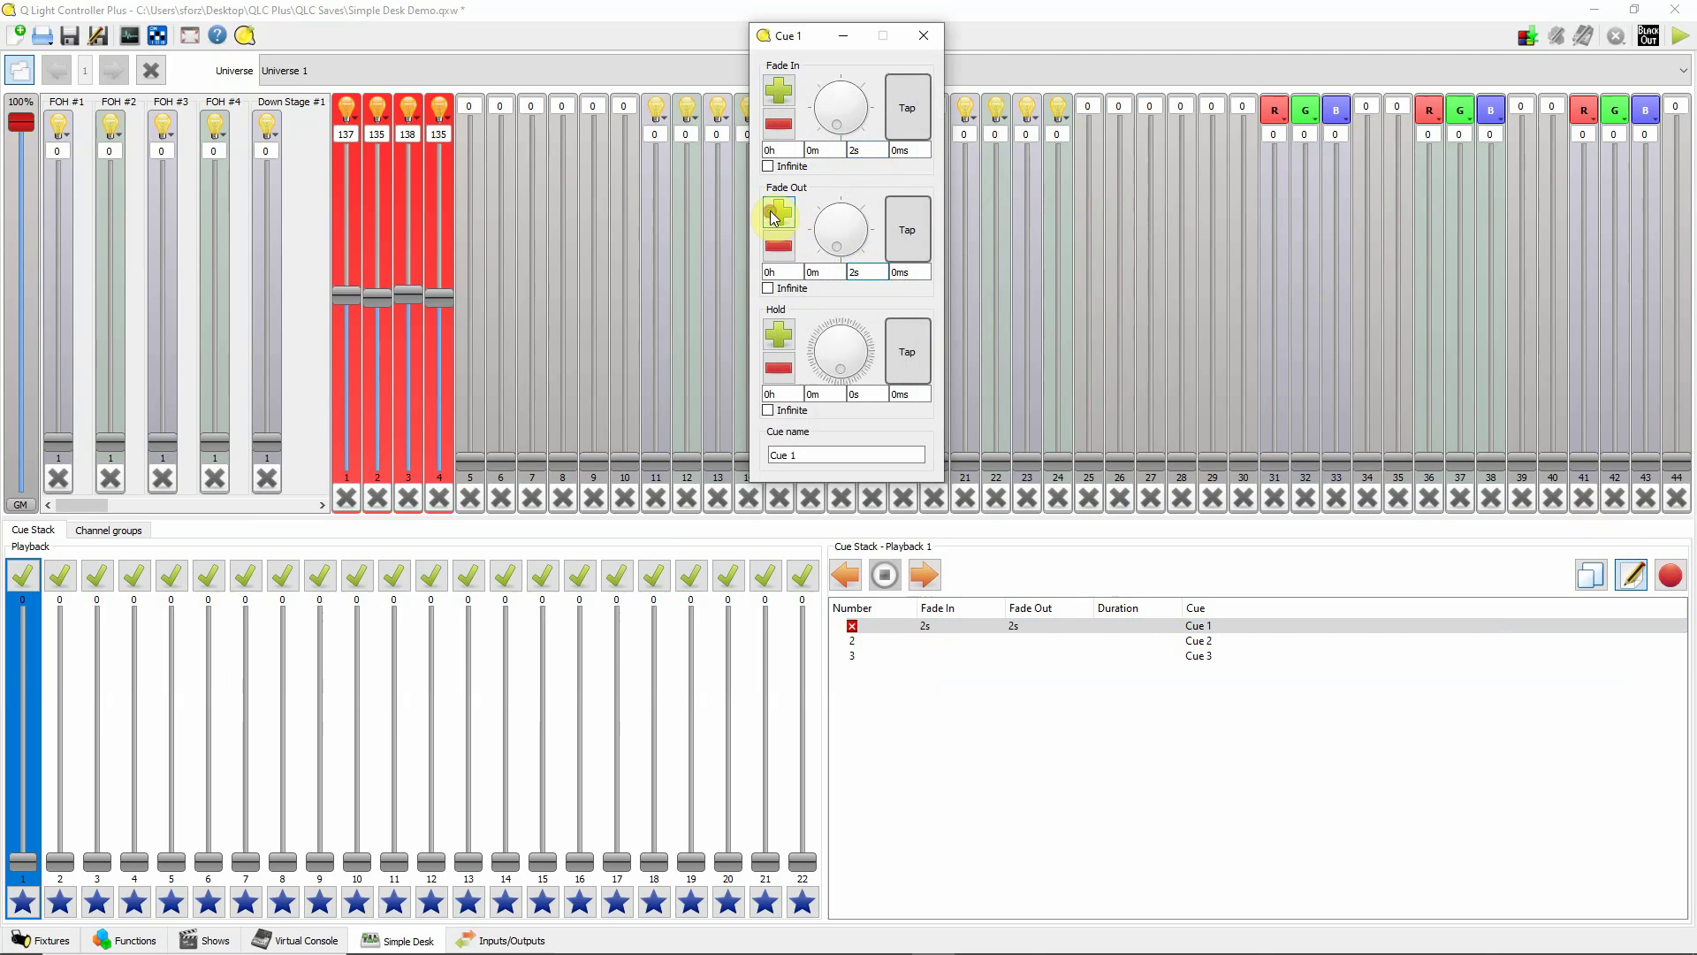
click(769, 410)
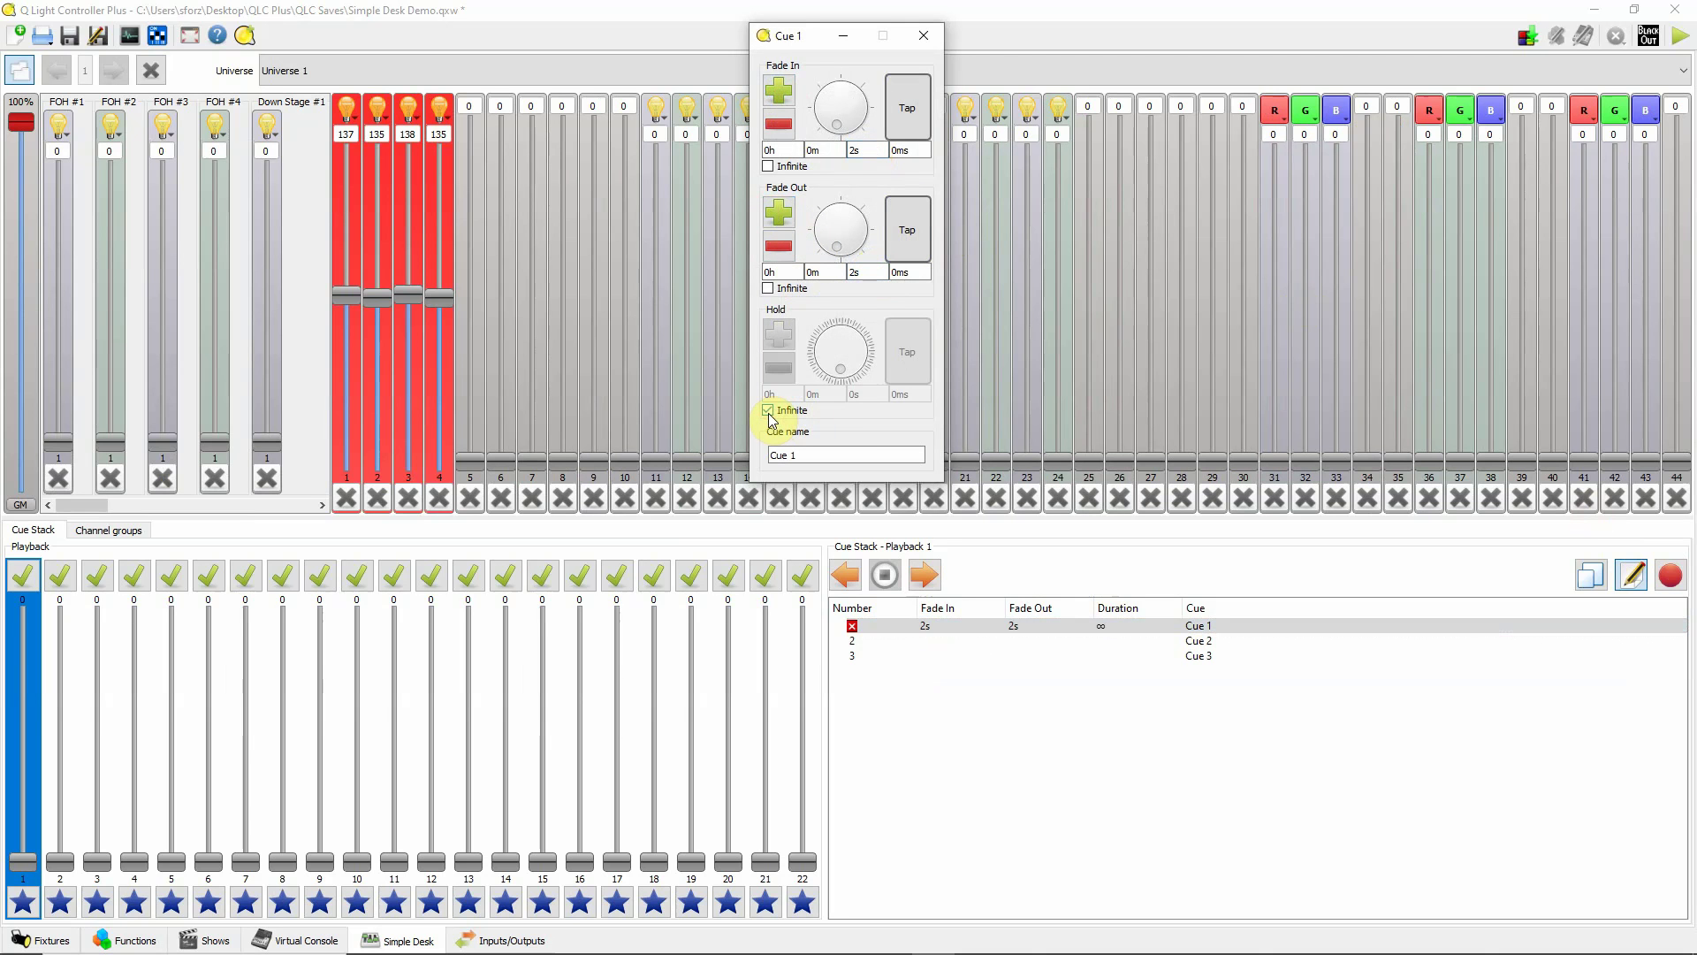
Give Cue 2 a 2 s fade in and fade out with infinite hold.
click(897, 640)
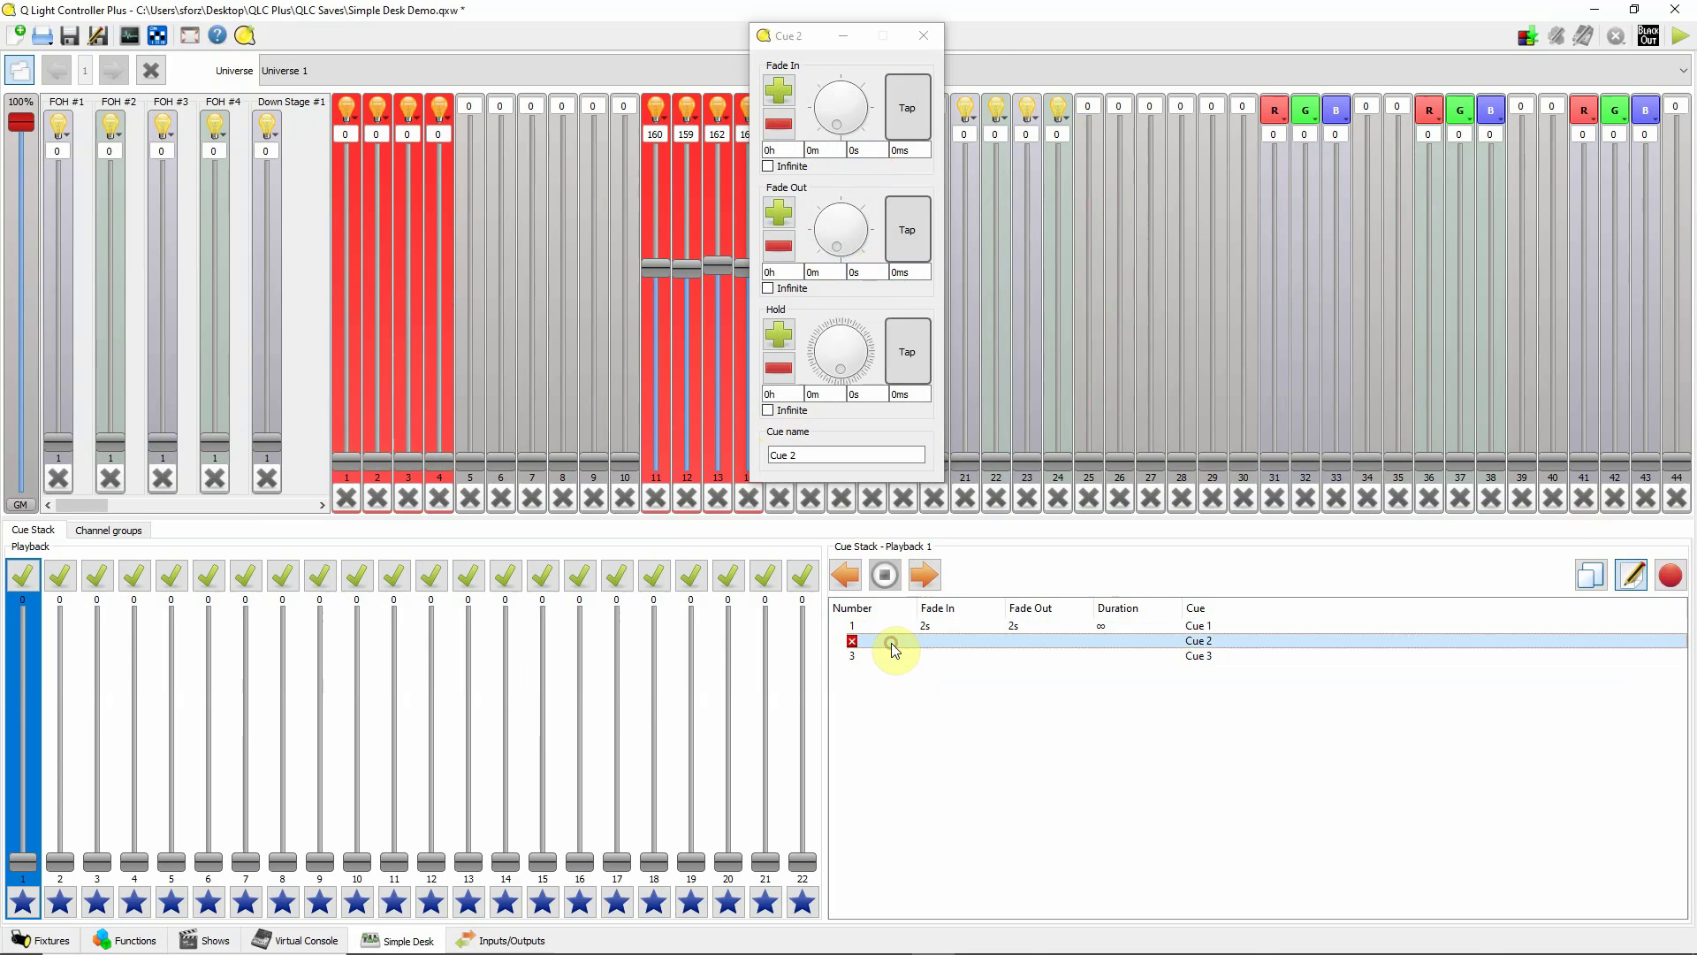
click(836, 127)
click(778, 90)
click(779, 90)
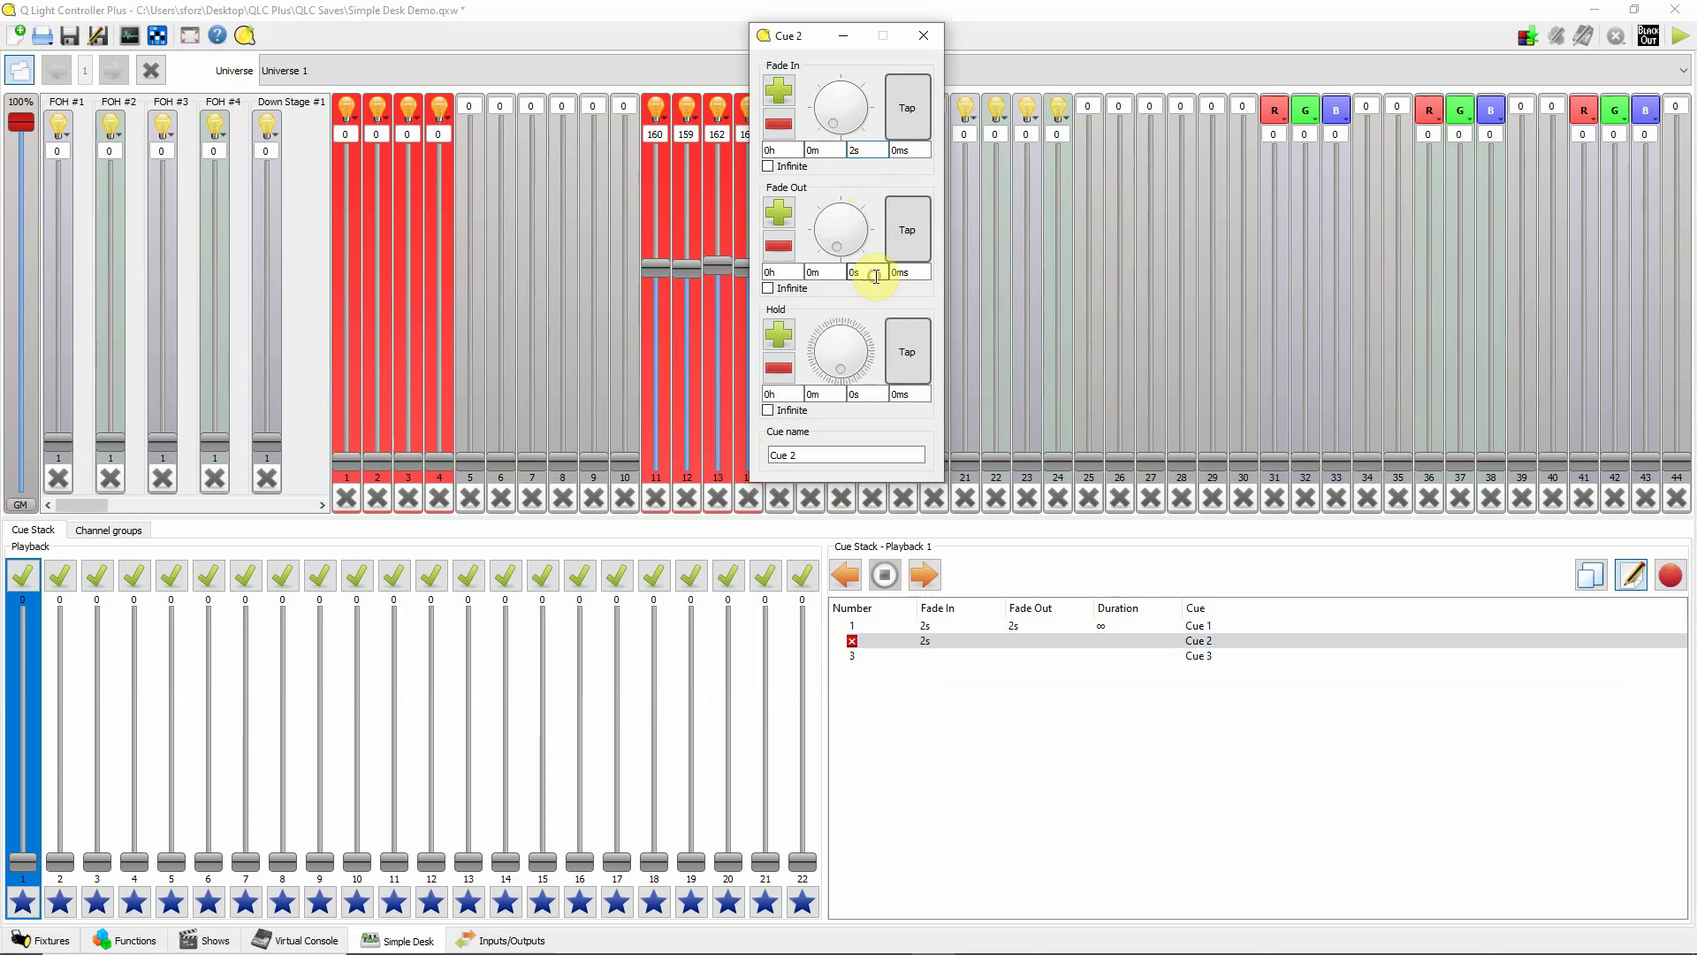
click(780, 217)
click(780, 217)
click(768, 410)
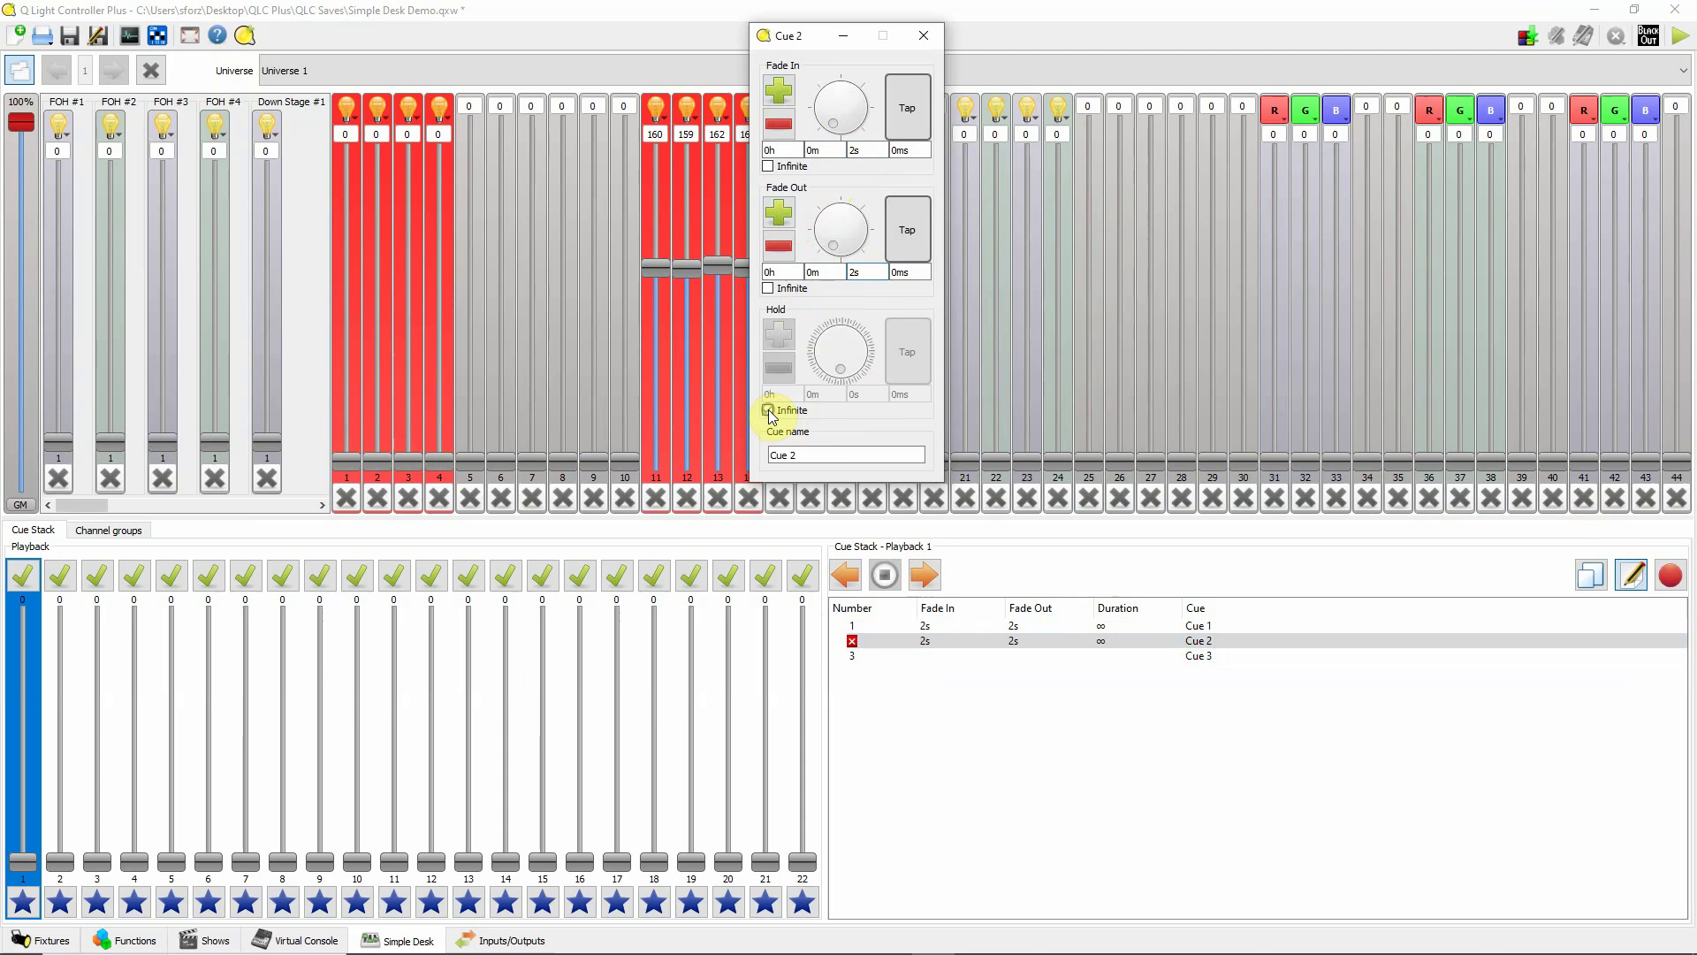
Give Cue 3 a 2 s fade in with infinite hold and close the editor.
click(940, 670)
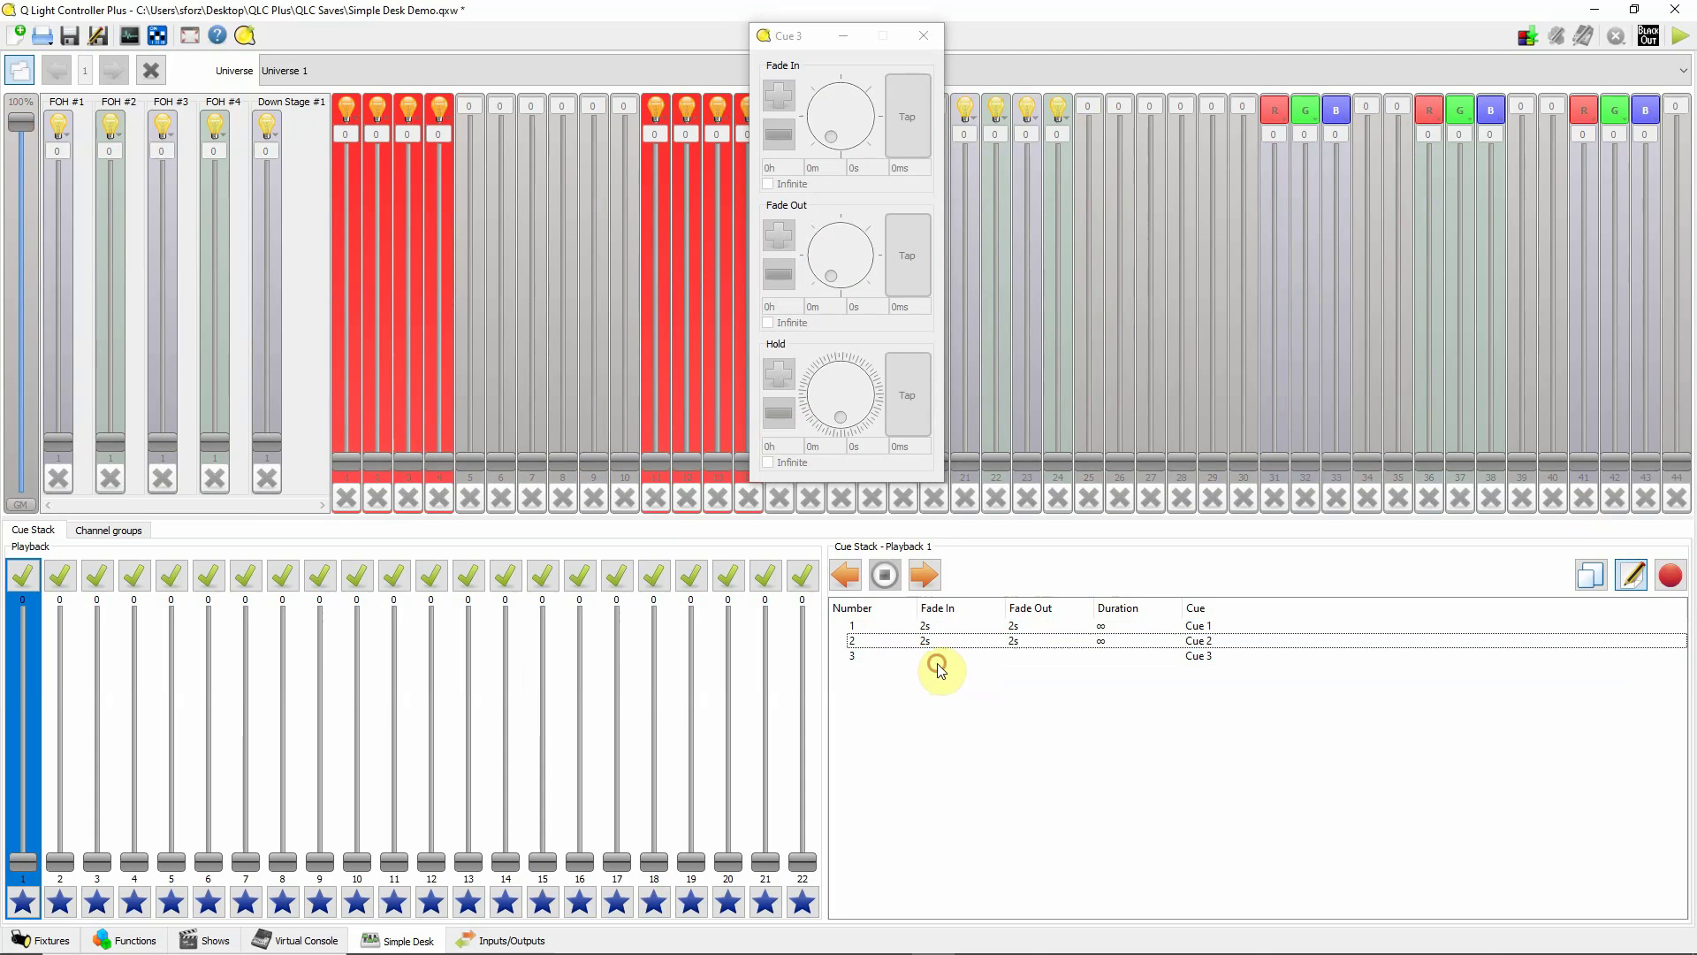
click(893, 656)
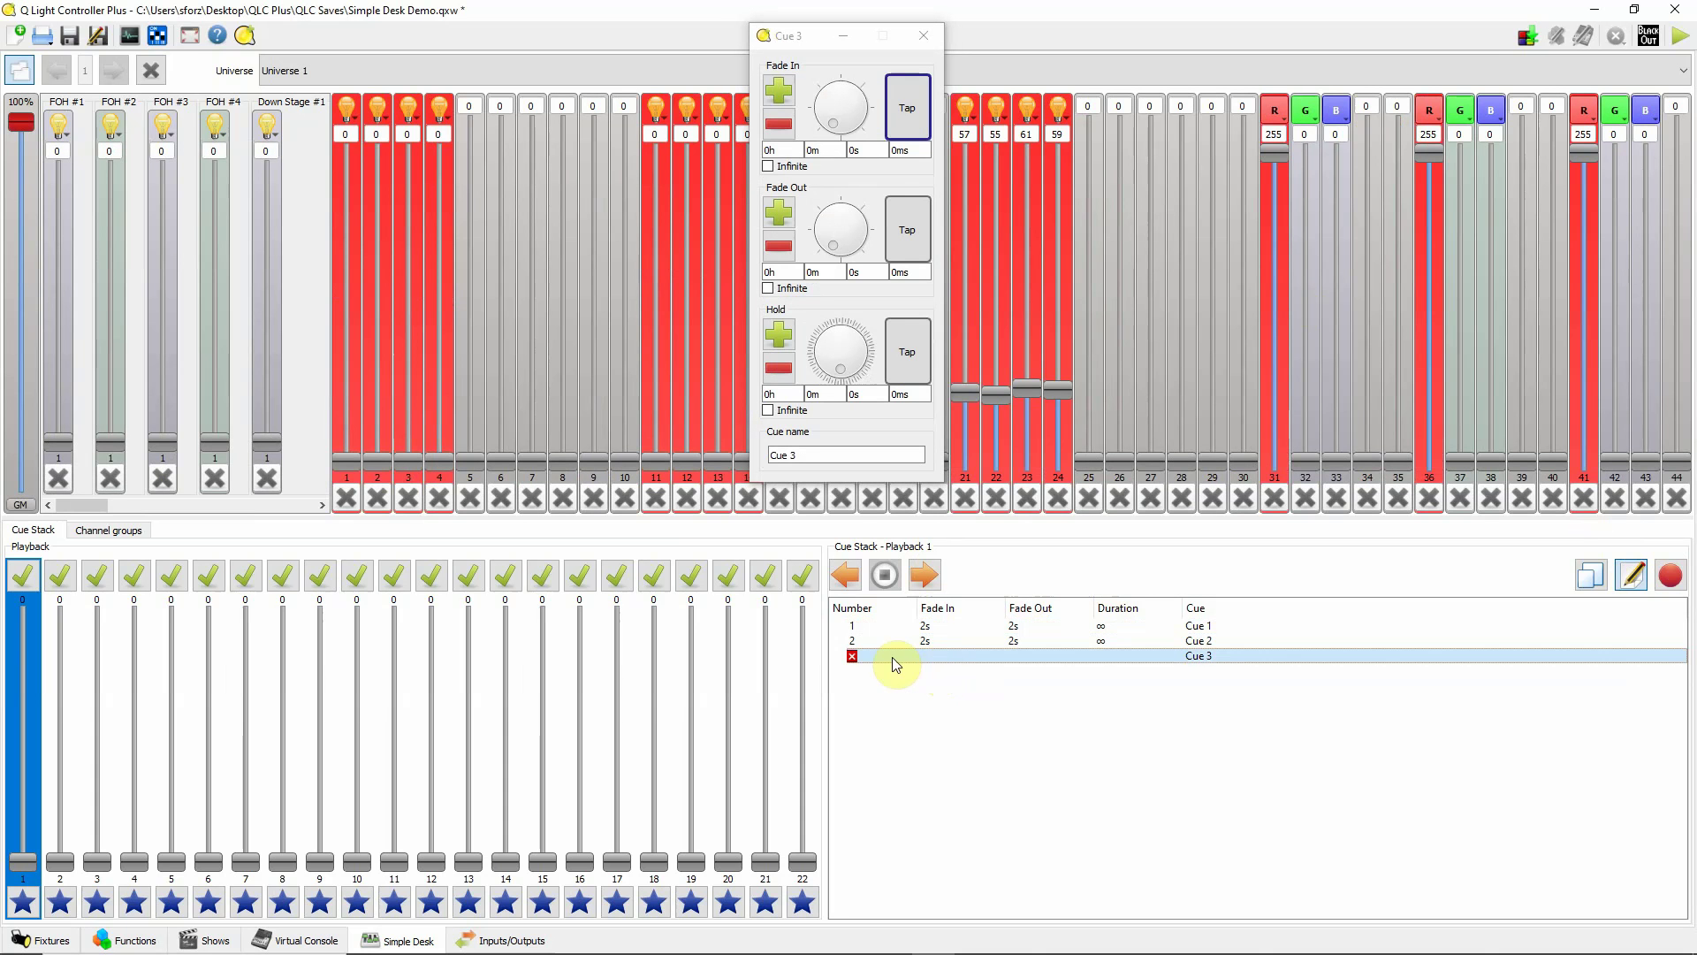
click(865, 148)
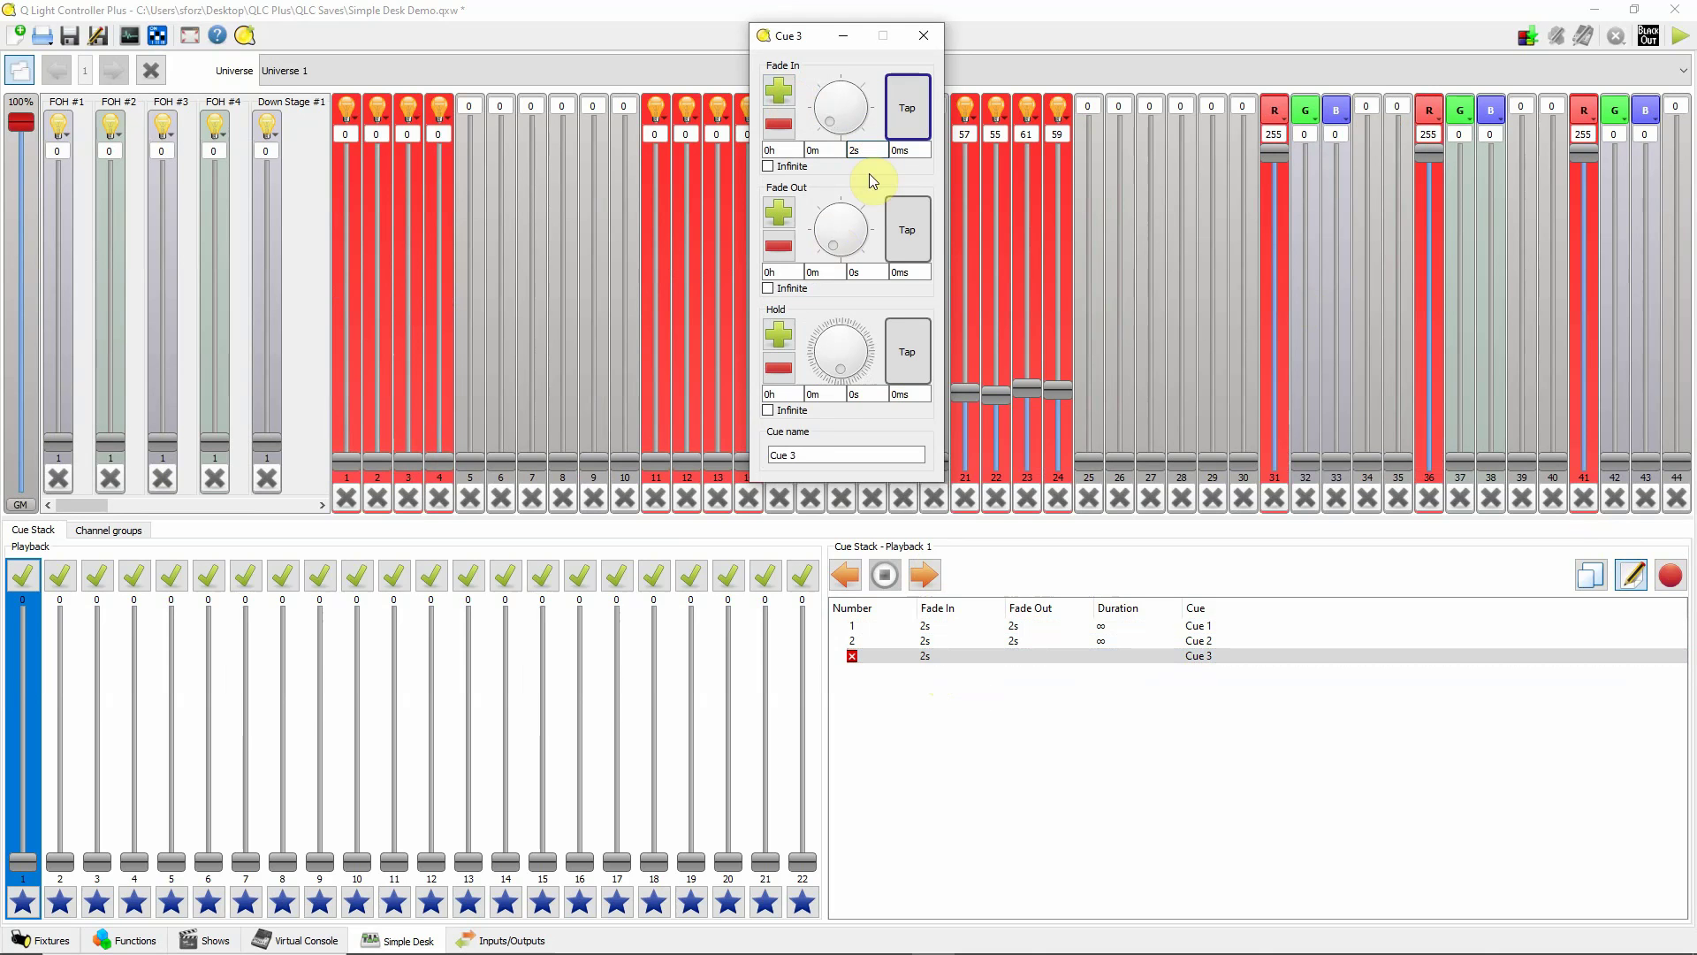
click(768, 412)
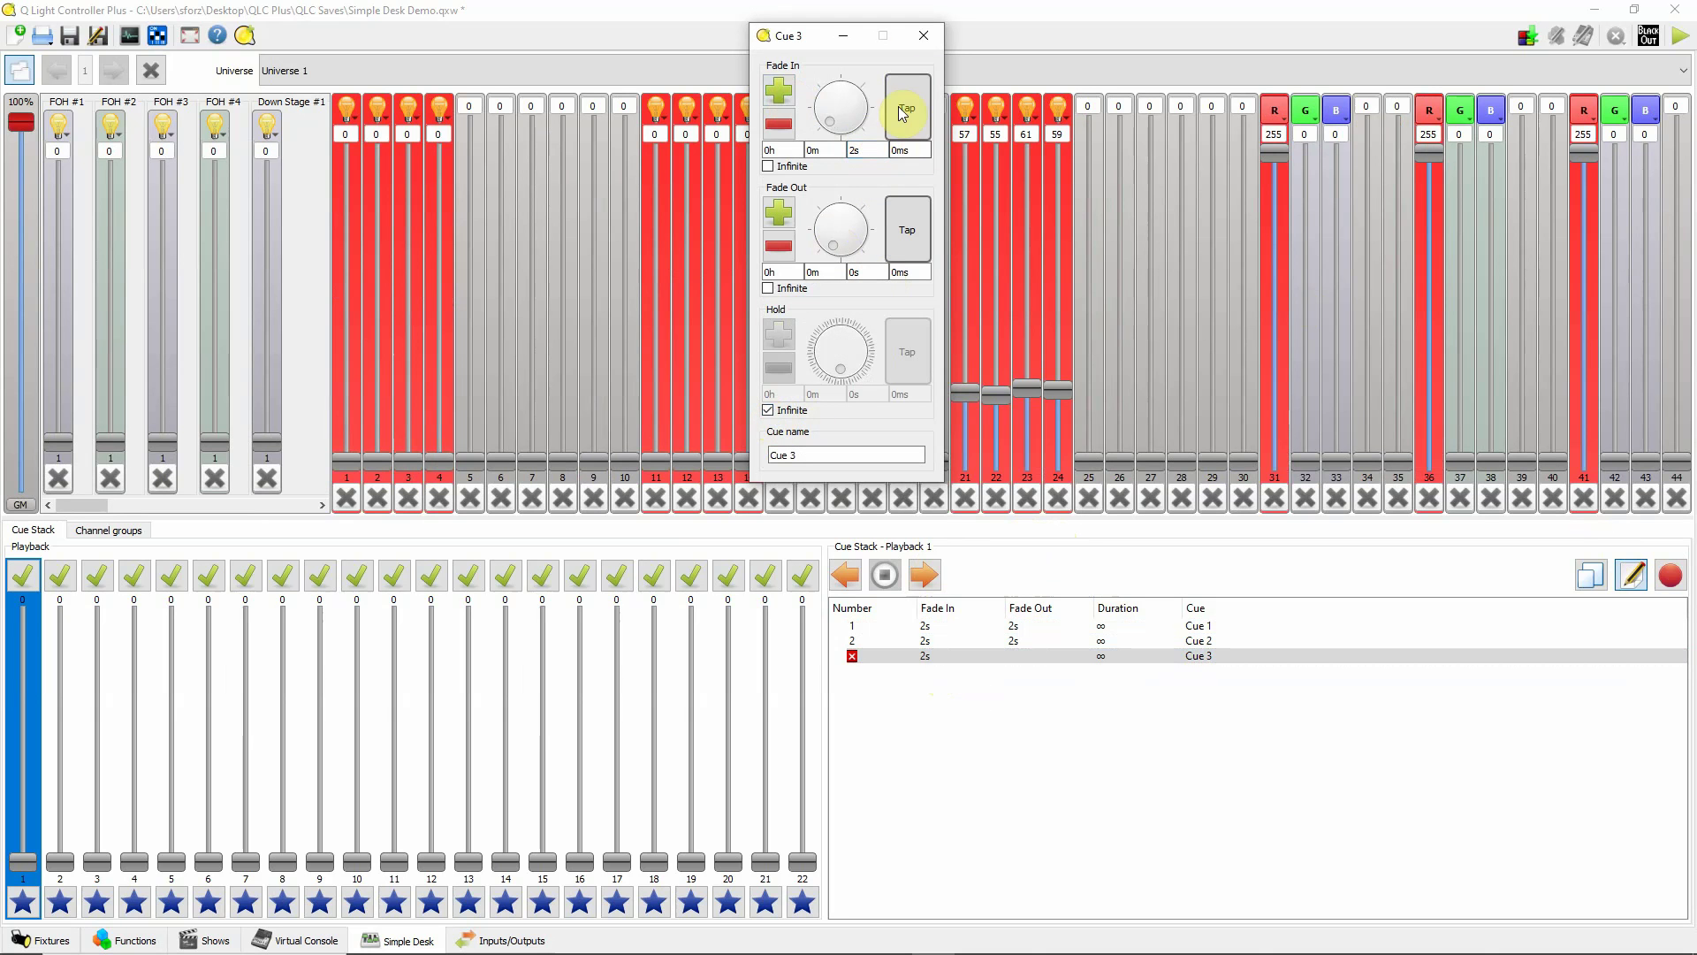
click(923, 36)
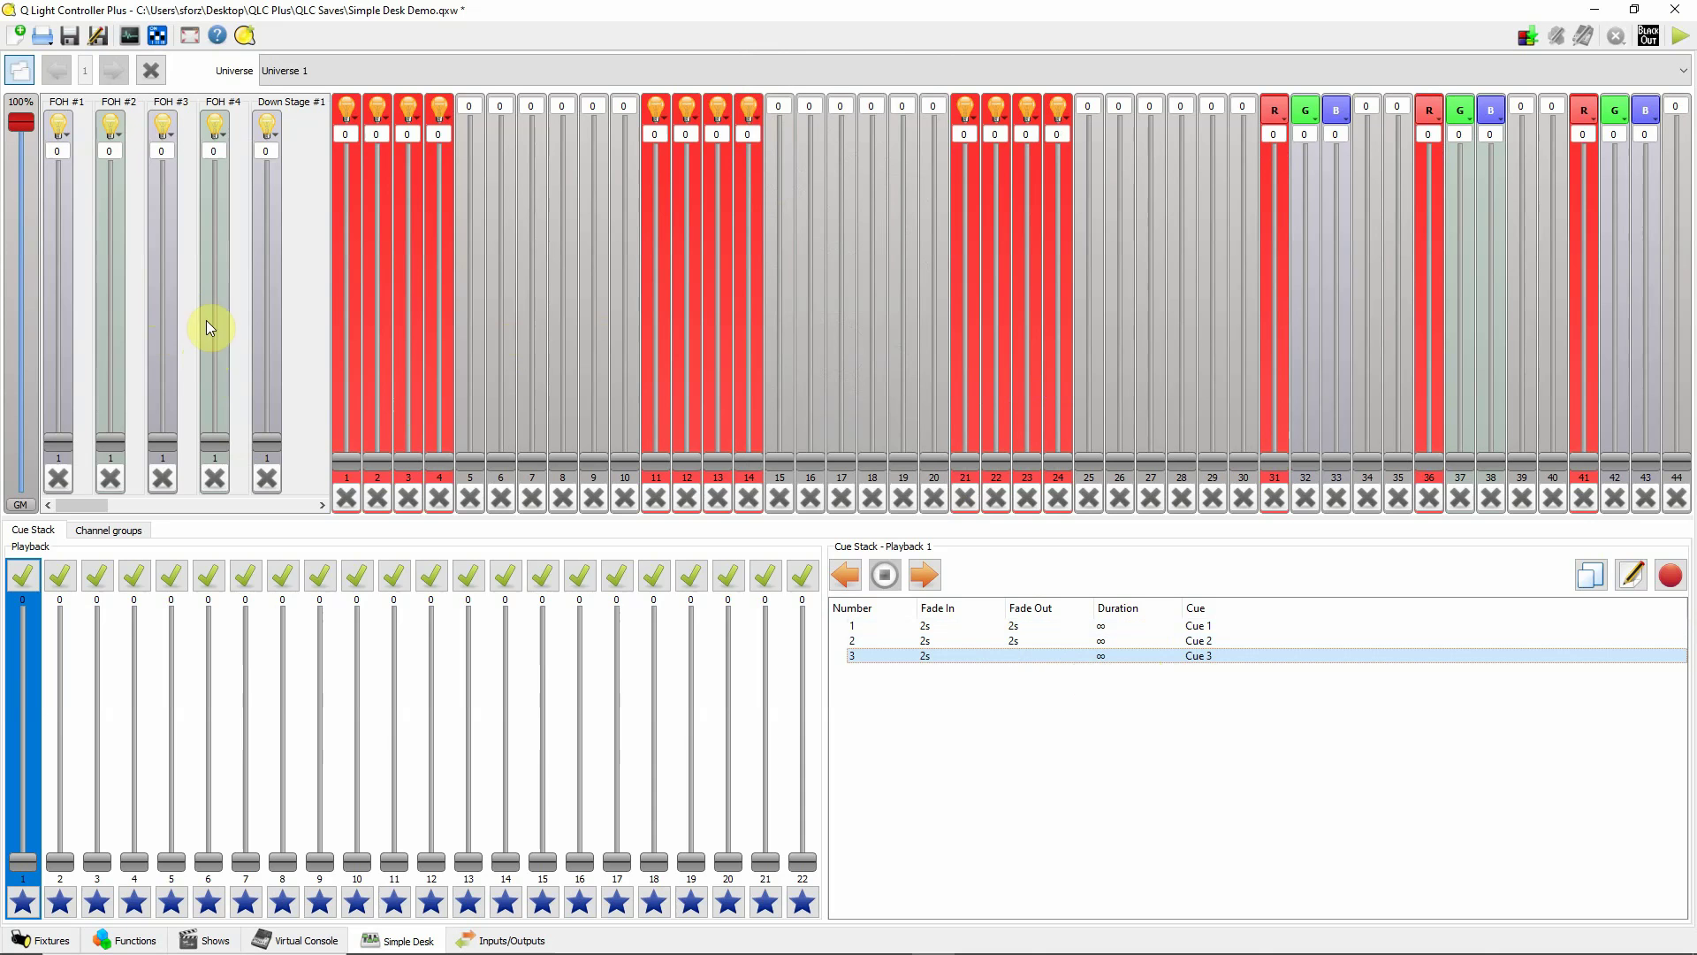
In numbered channel view, reset every channel value, then return to the fixture layout.
mouse_move(83, 501)
mouse_down()
mouse_move(318, 512)
mouse_move(74, 492)
mouse_move(277, 519)
mouse_move(78, 515)
mouse_move(284, 519)
mouse_move(78, 513)
mouse_up()
click(17, 72)
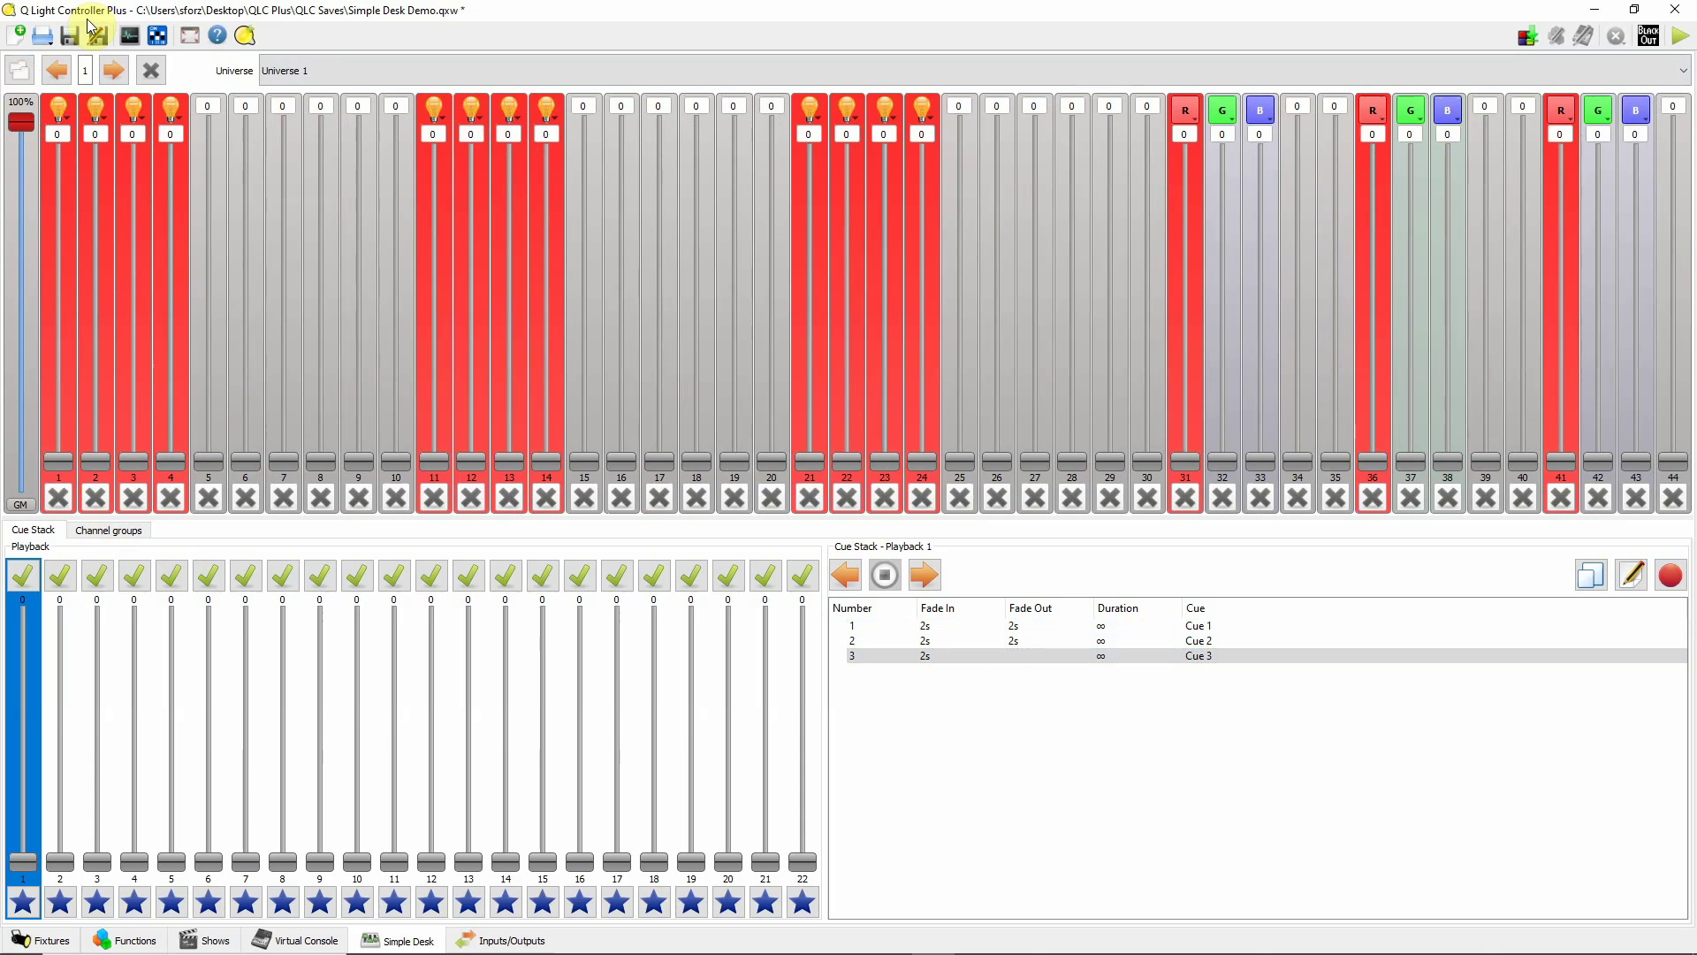
click(113, 70)
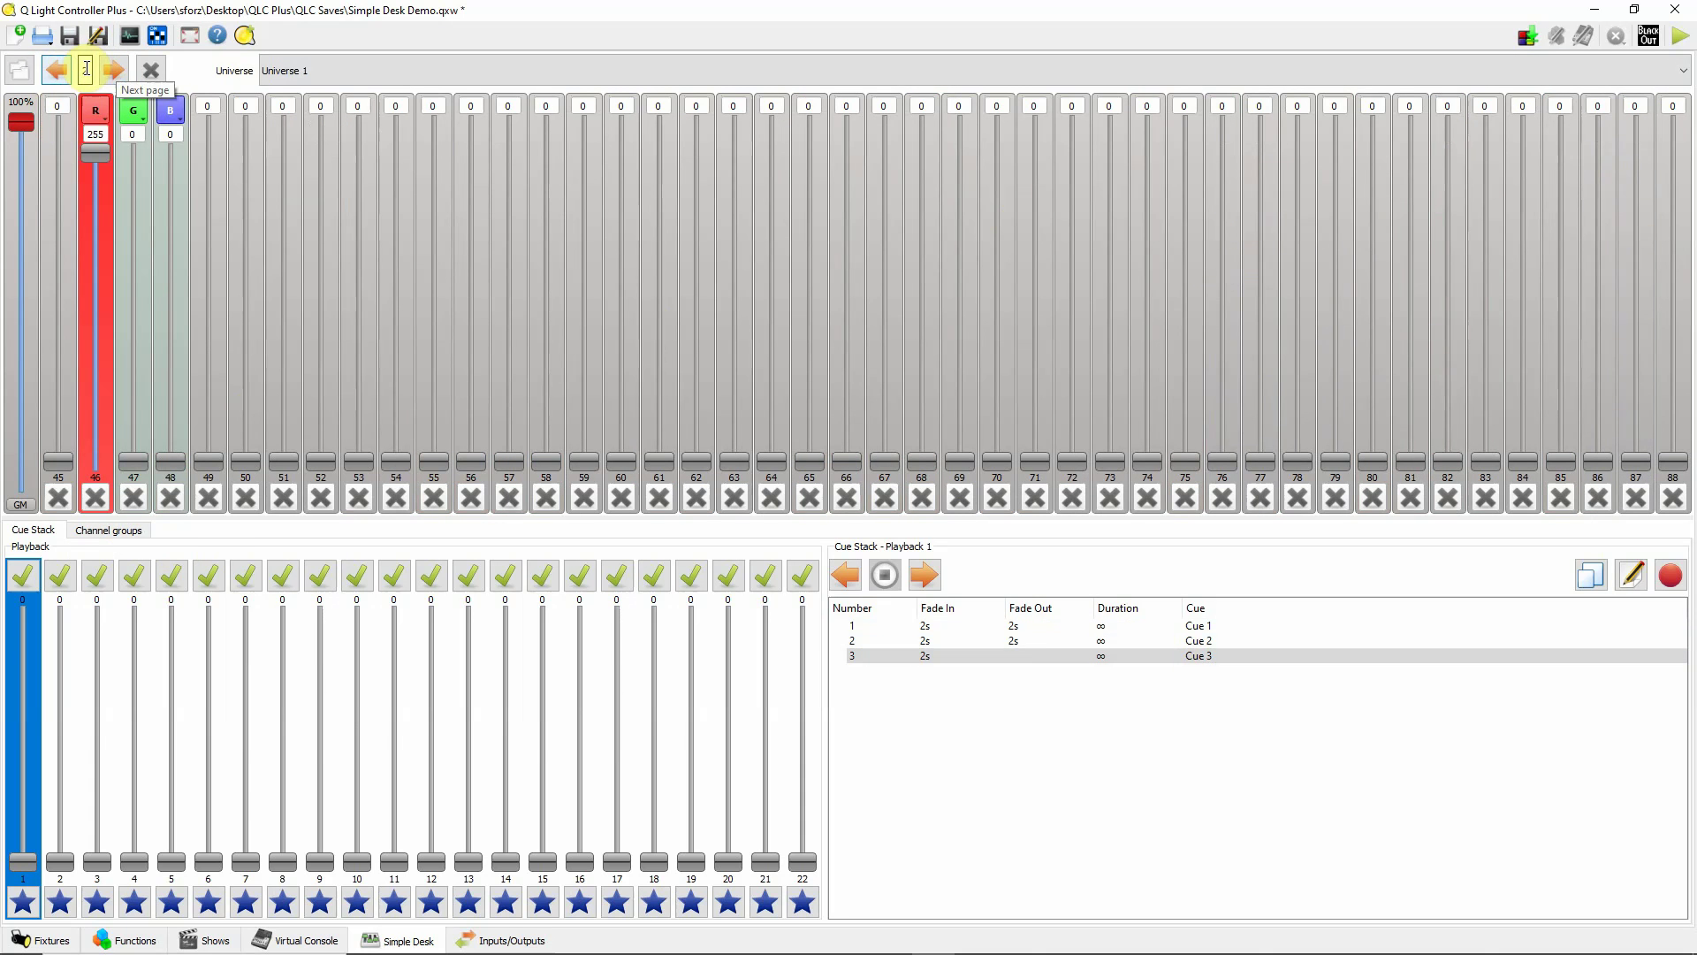
click(152, 71)
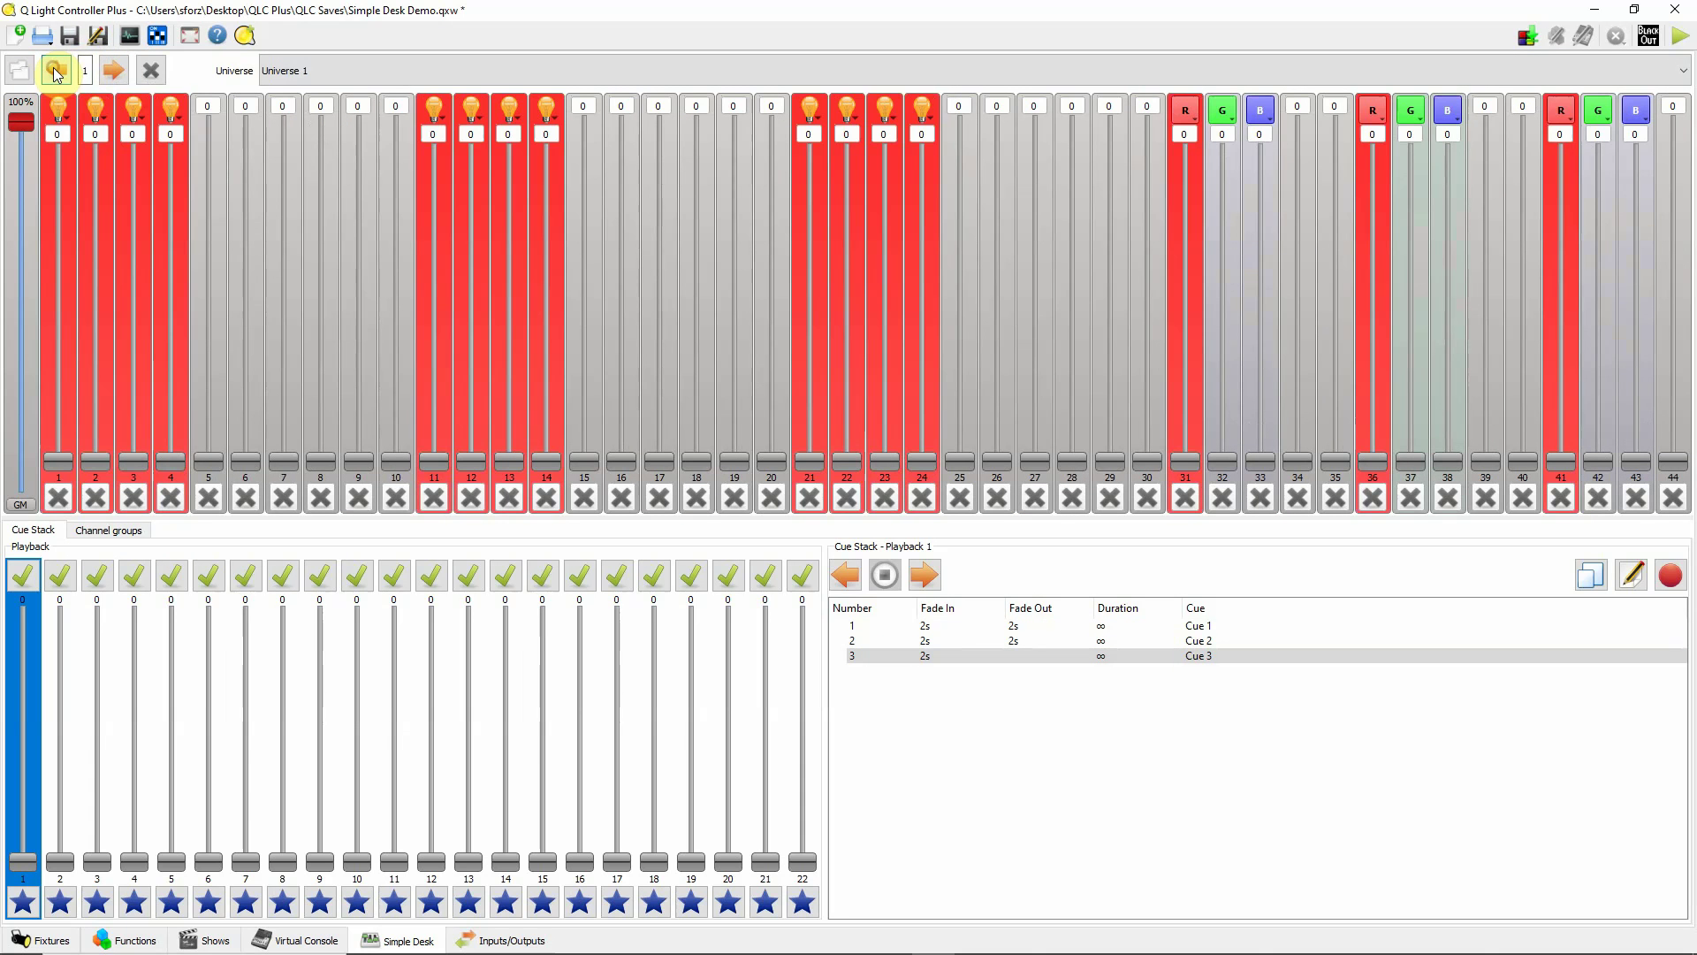
click(152, 73)
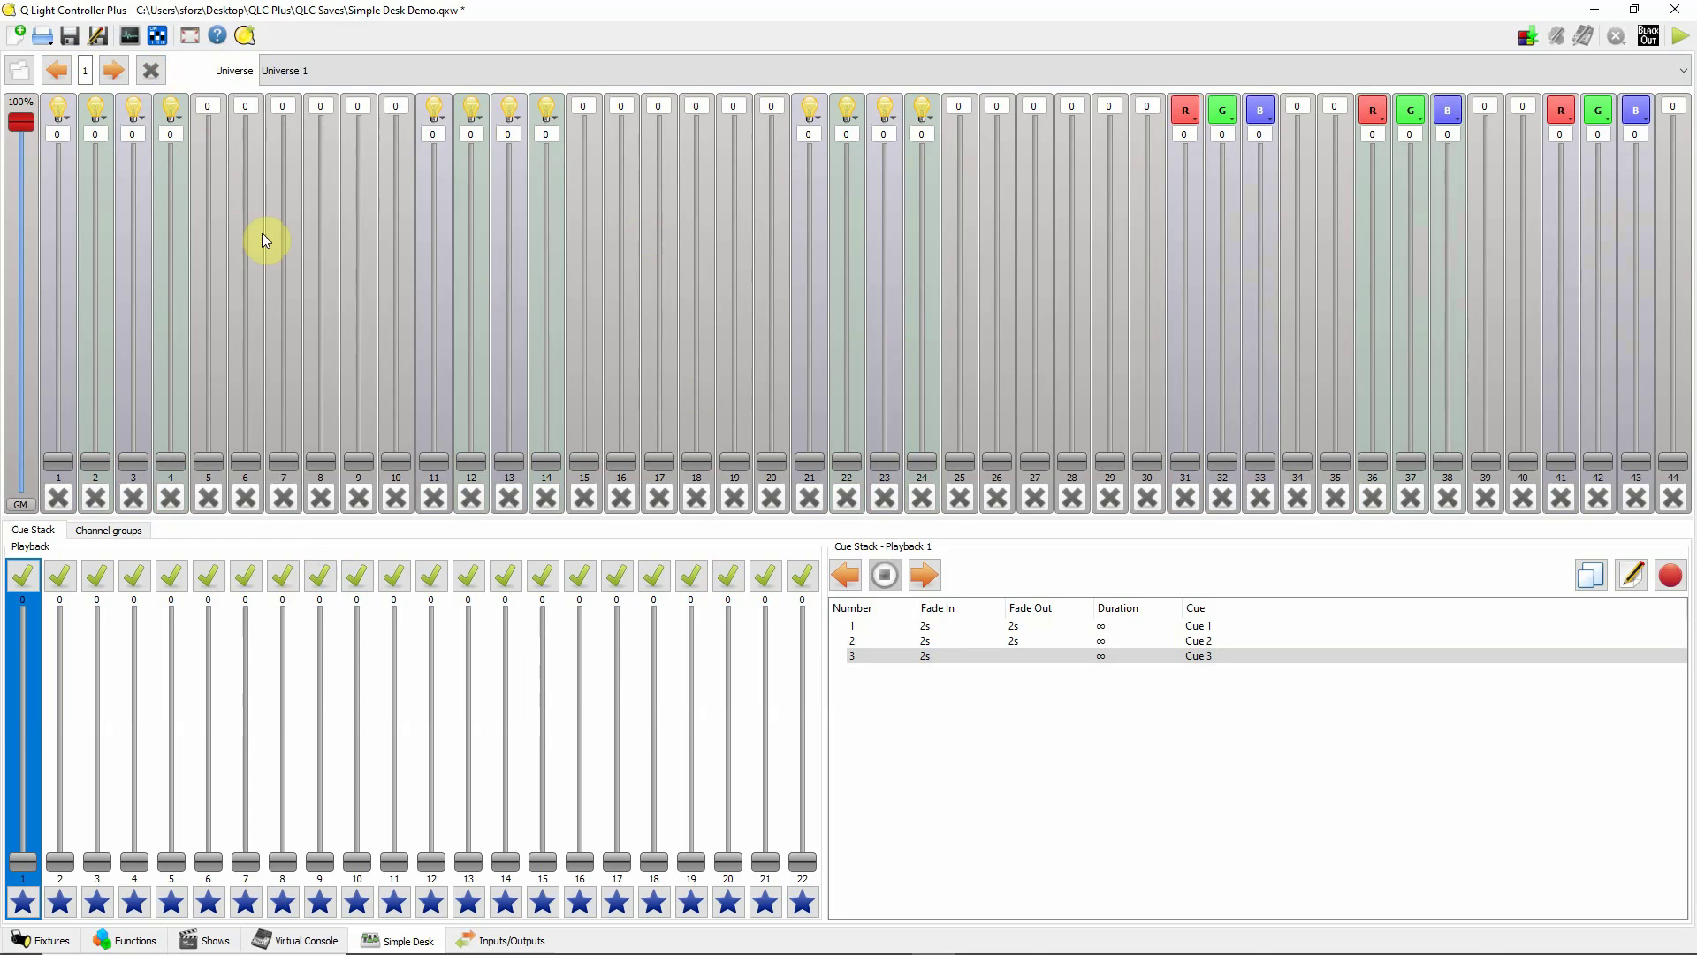
click(20, 73)
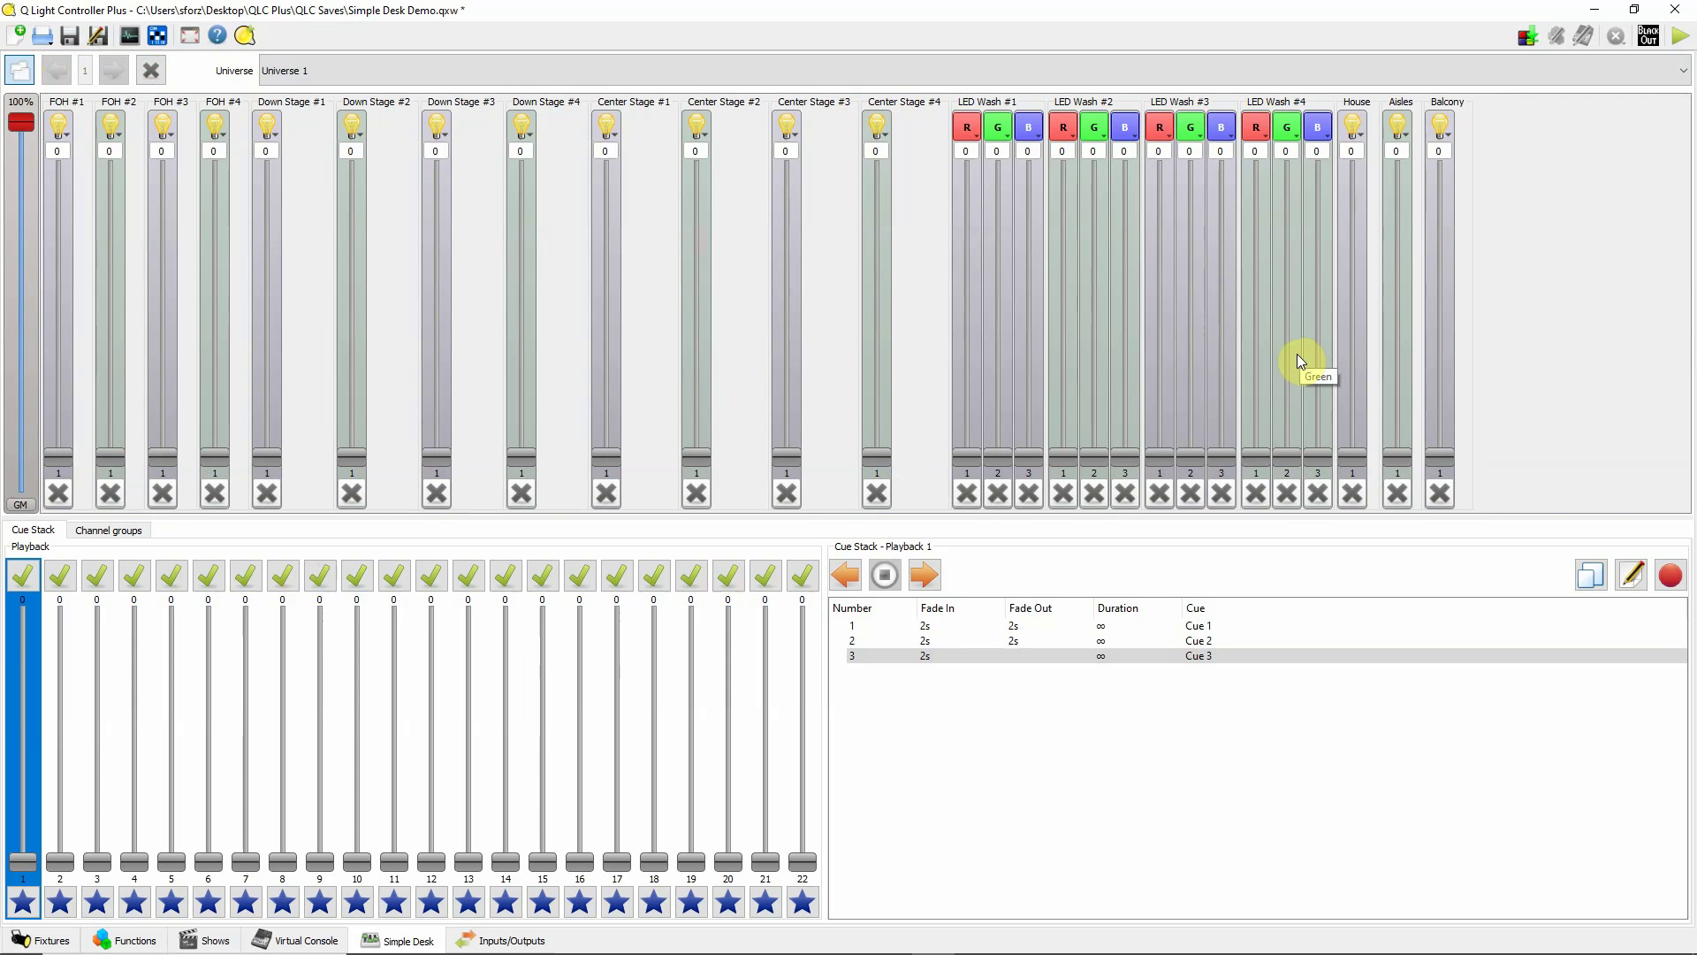
Run Playback 1 from Cue 1 through Cue 3 and back to Cue 1, then stop it.
drag(923, 654, 905, 624)
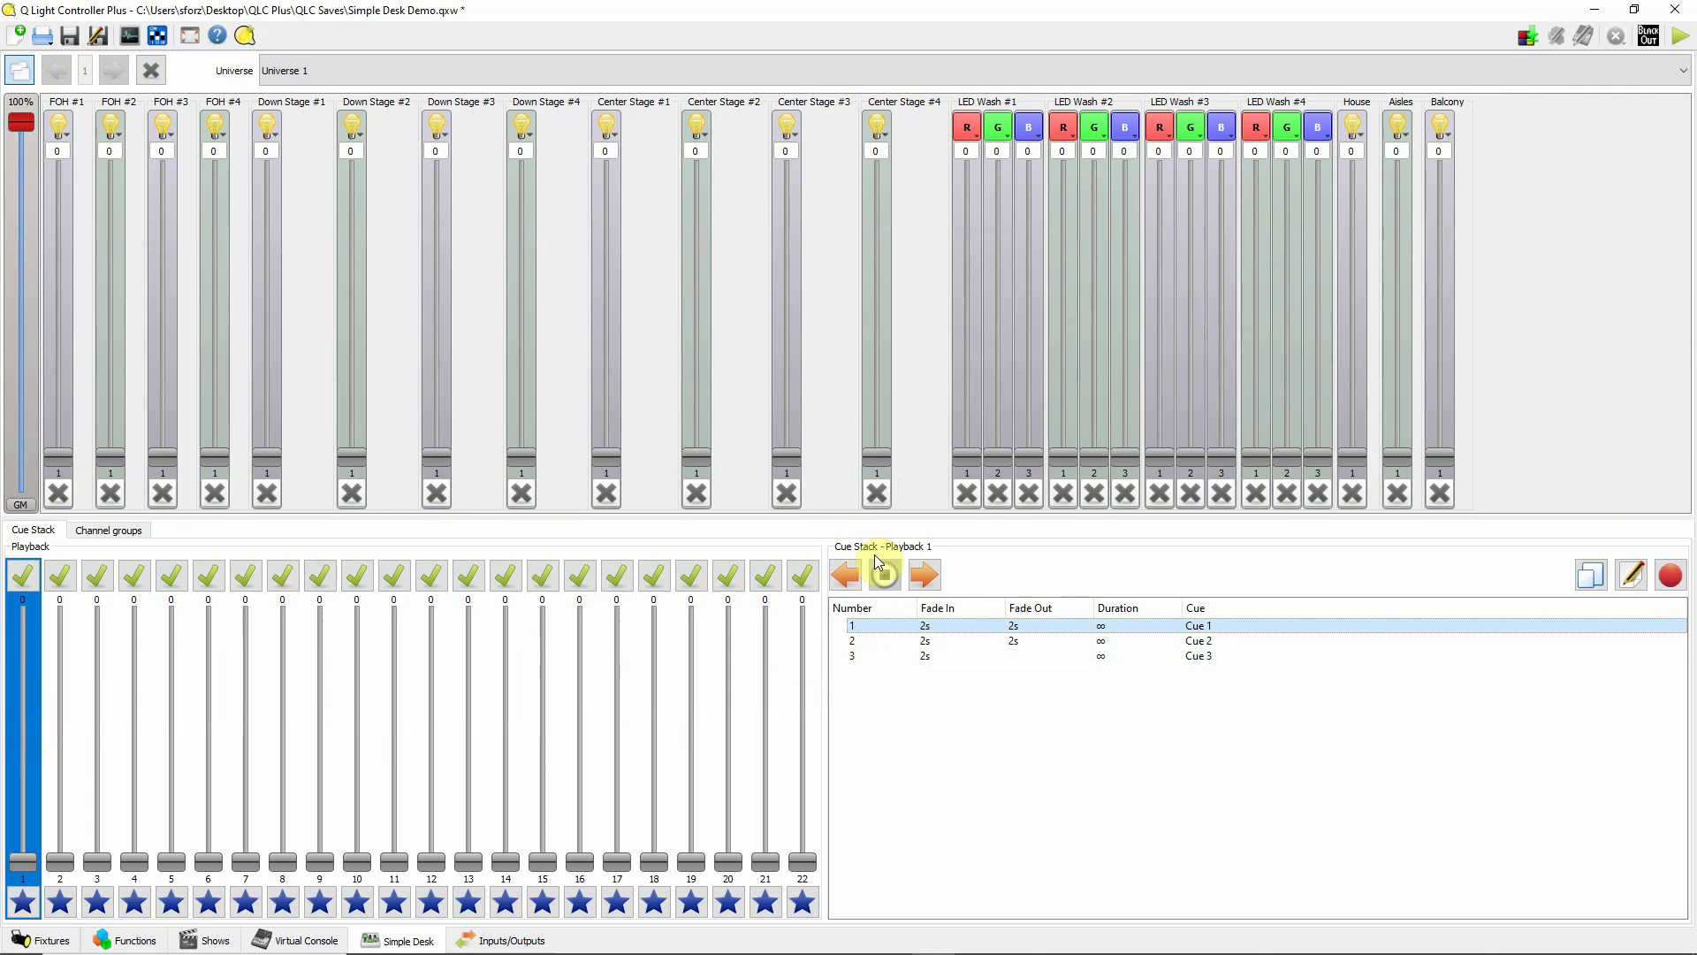
click(924, 575)
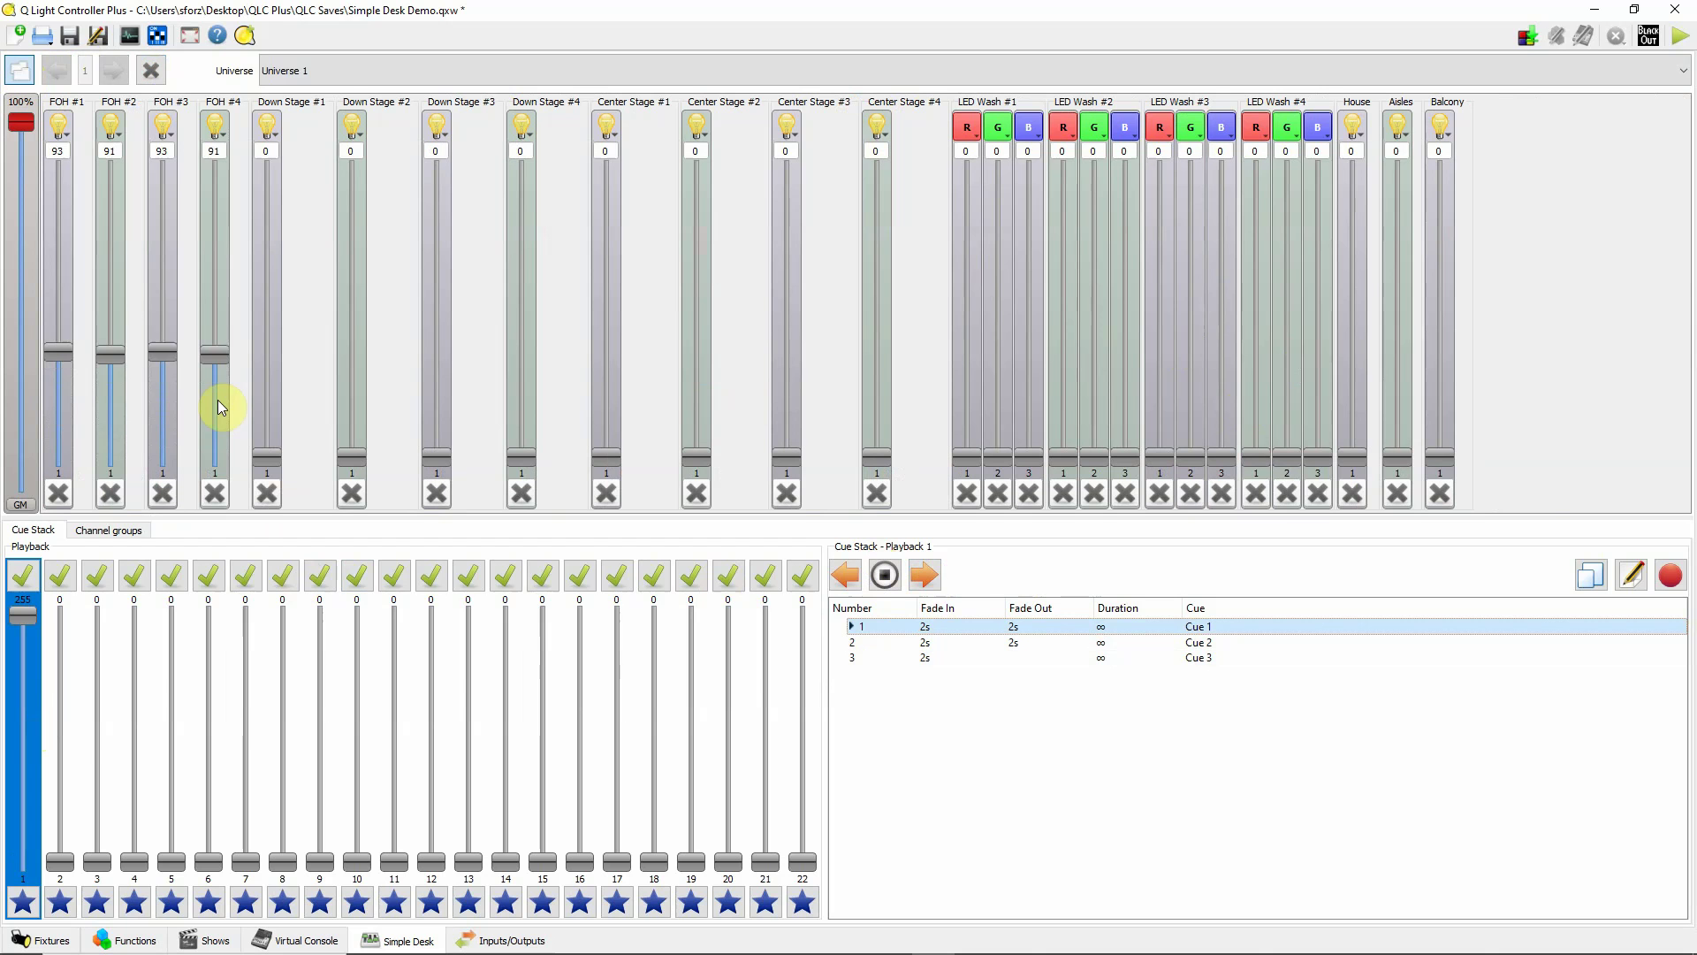
click(926, 576)
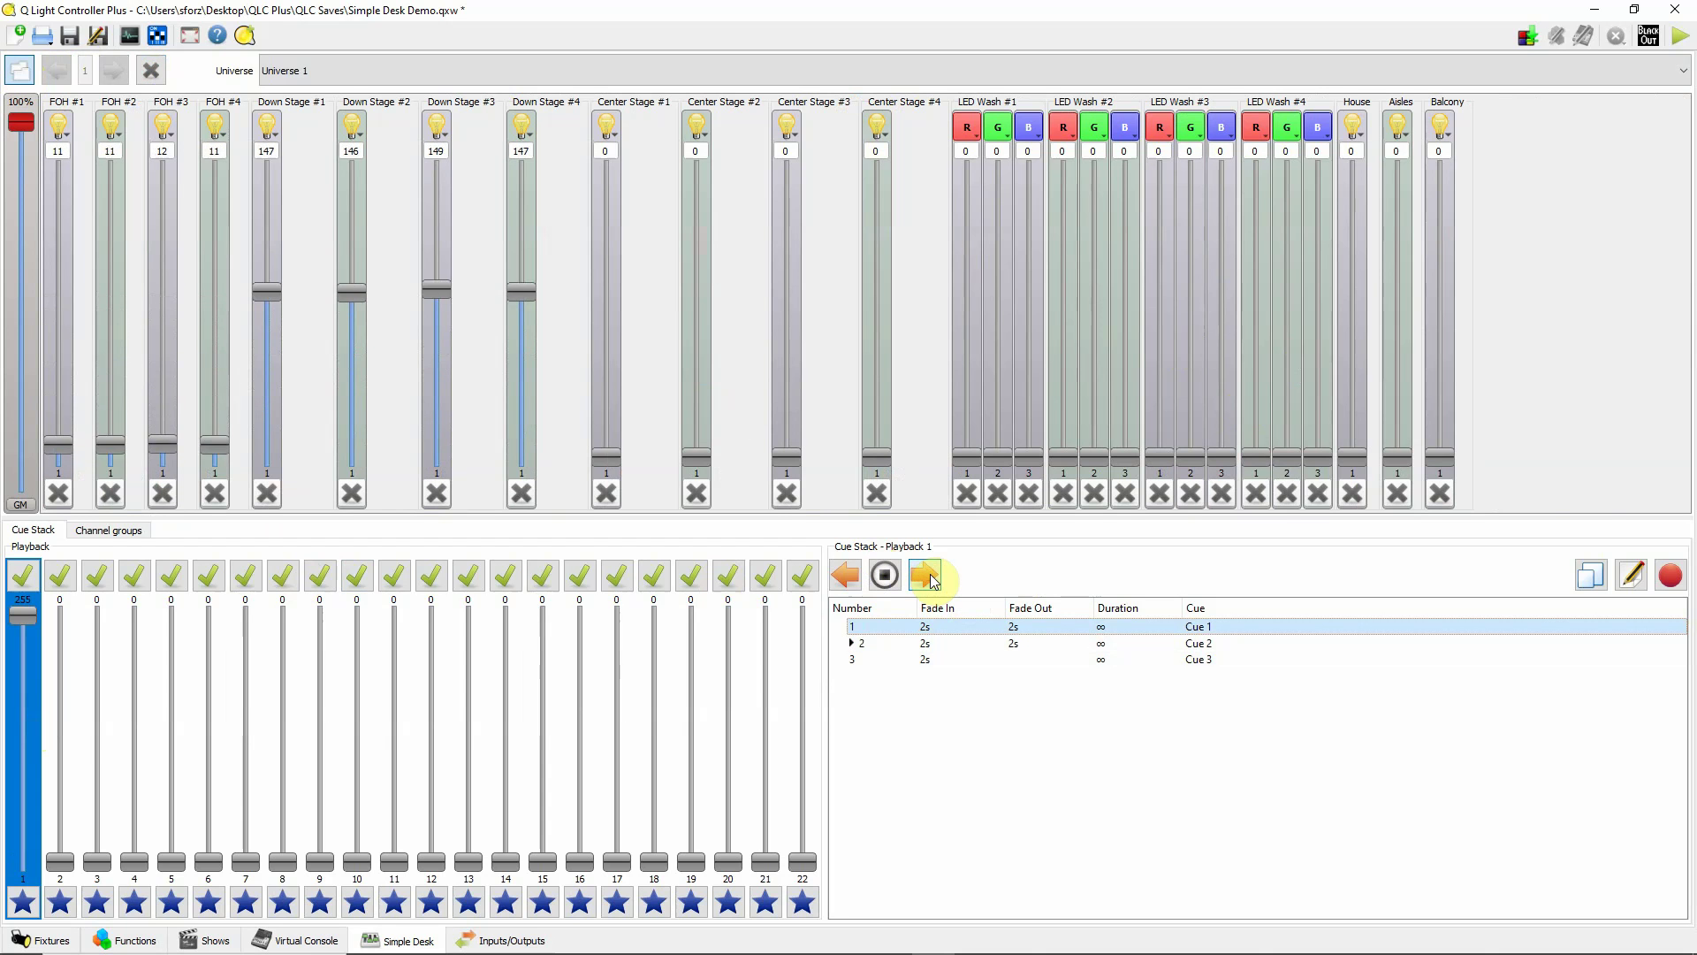
click(925, 576)
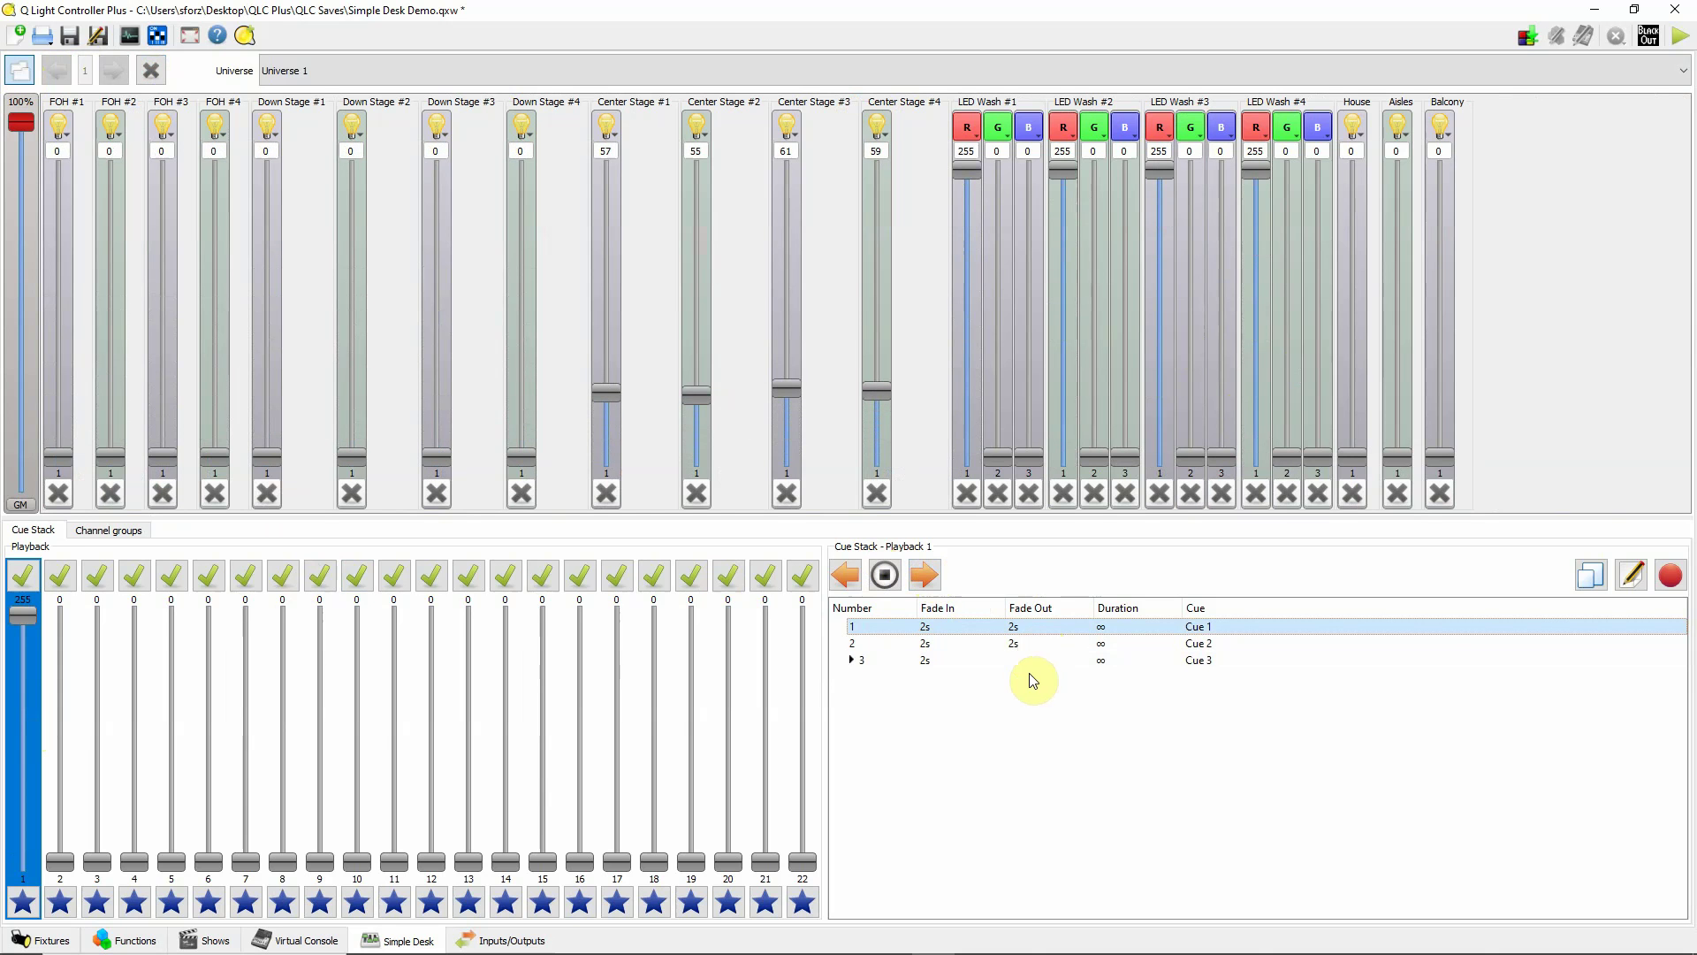
click(925, 576)
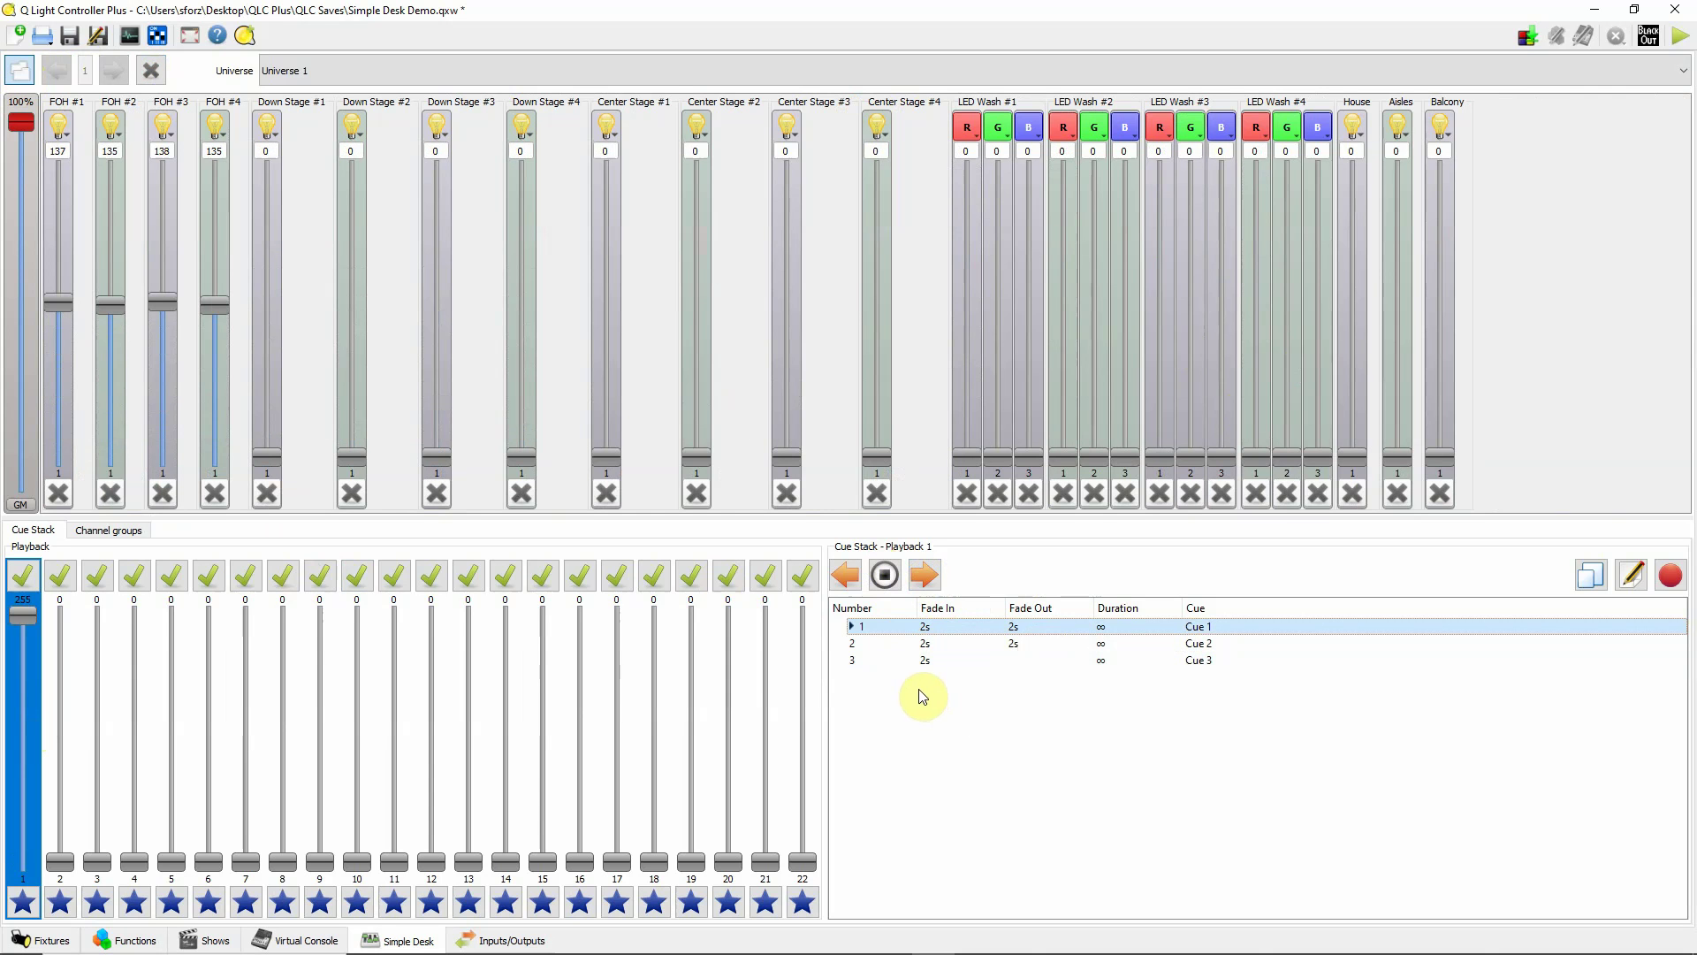
click(885, 576)
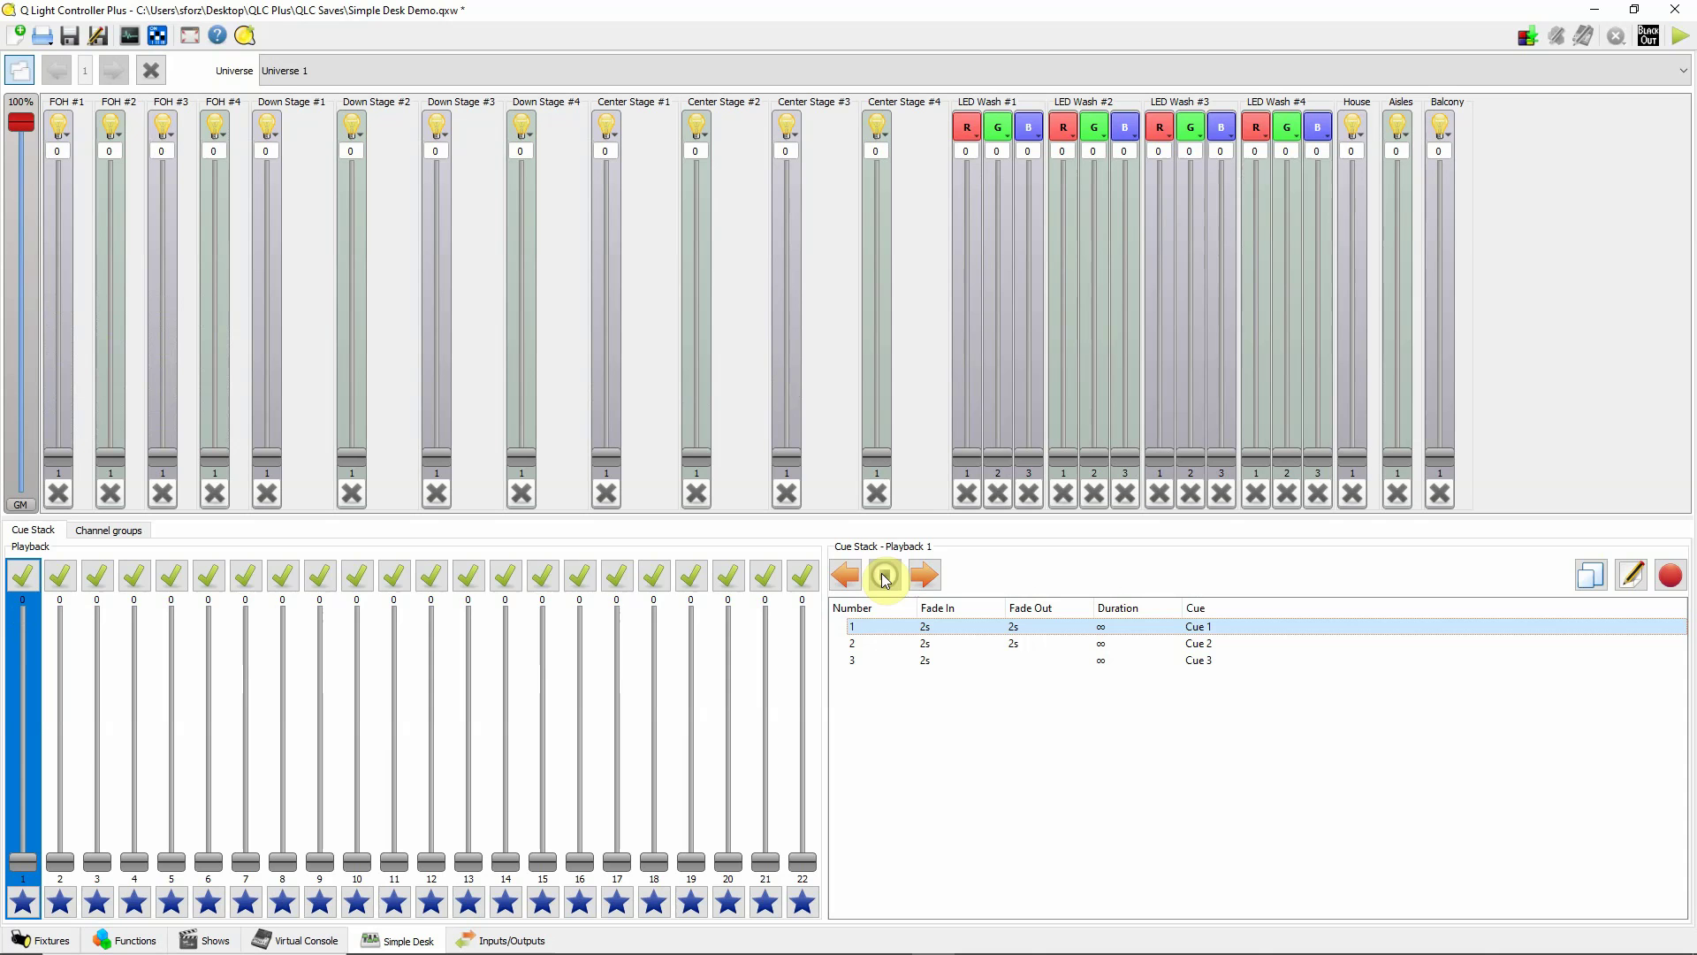
Clone playback 1's three-cue stack to playback 22 using Clone To Playback# 22.
click(1592, 580)
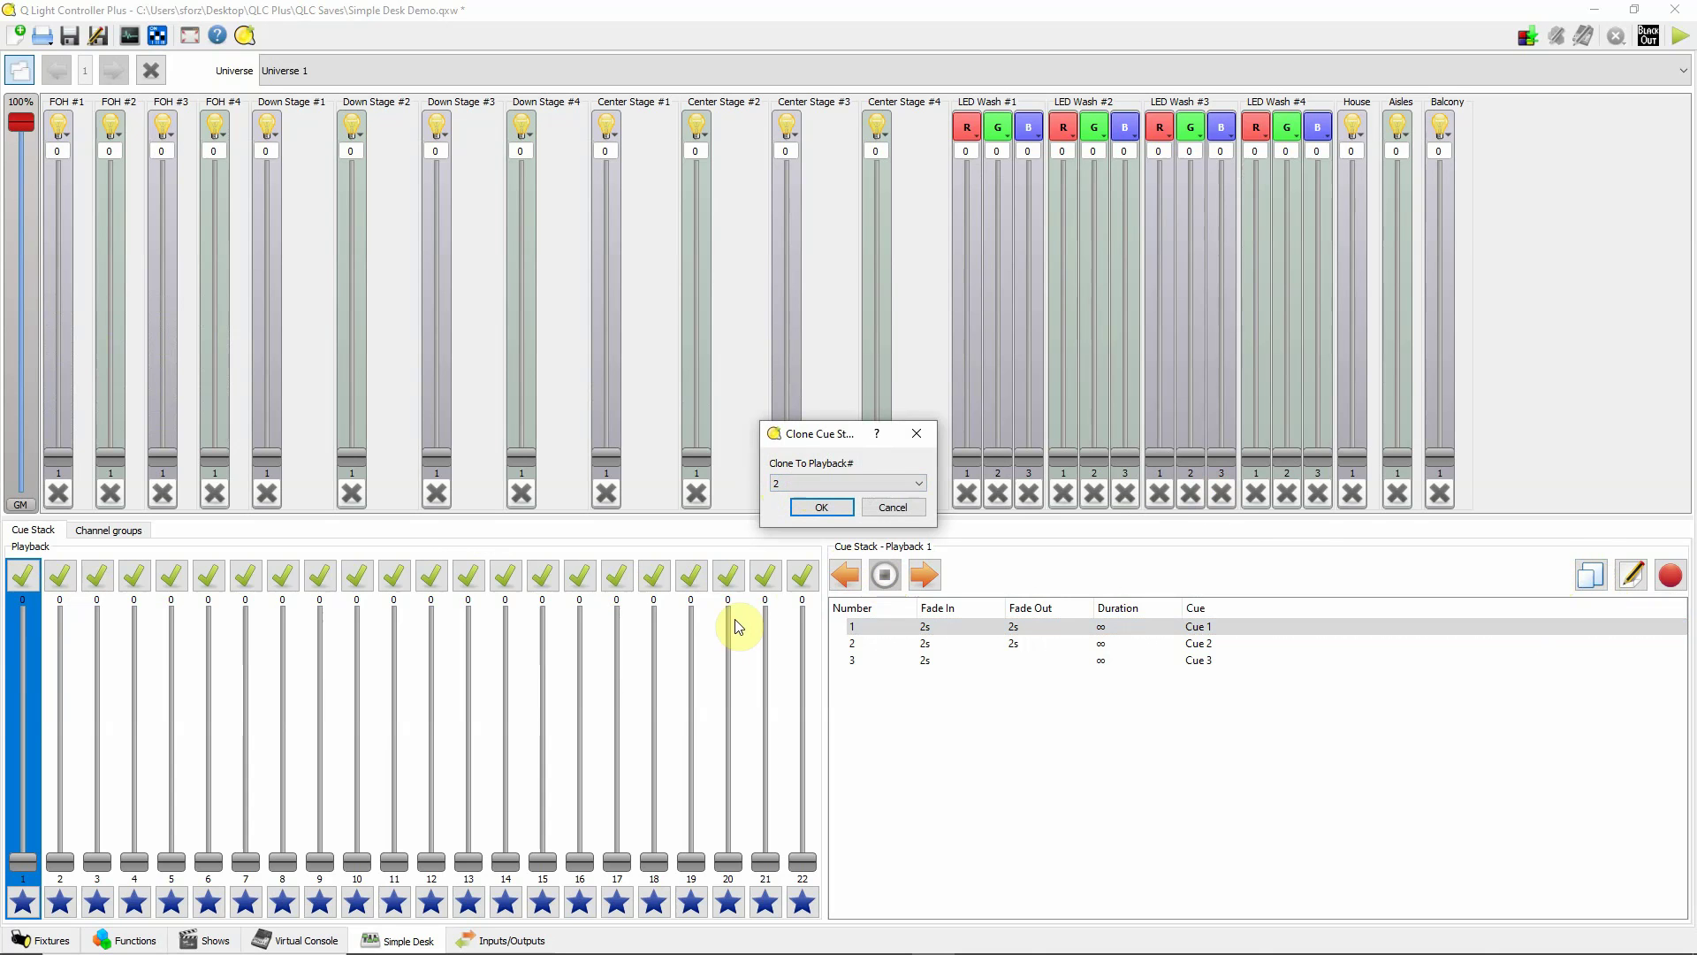
click(917, 482)
scroll(919, 539, down, 3)
drag(919, 533, 919, 601)
click(802, 601)
click(820, 506)
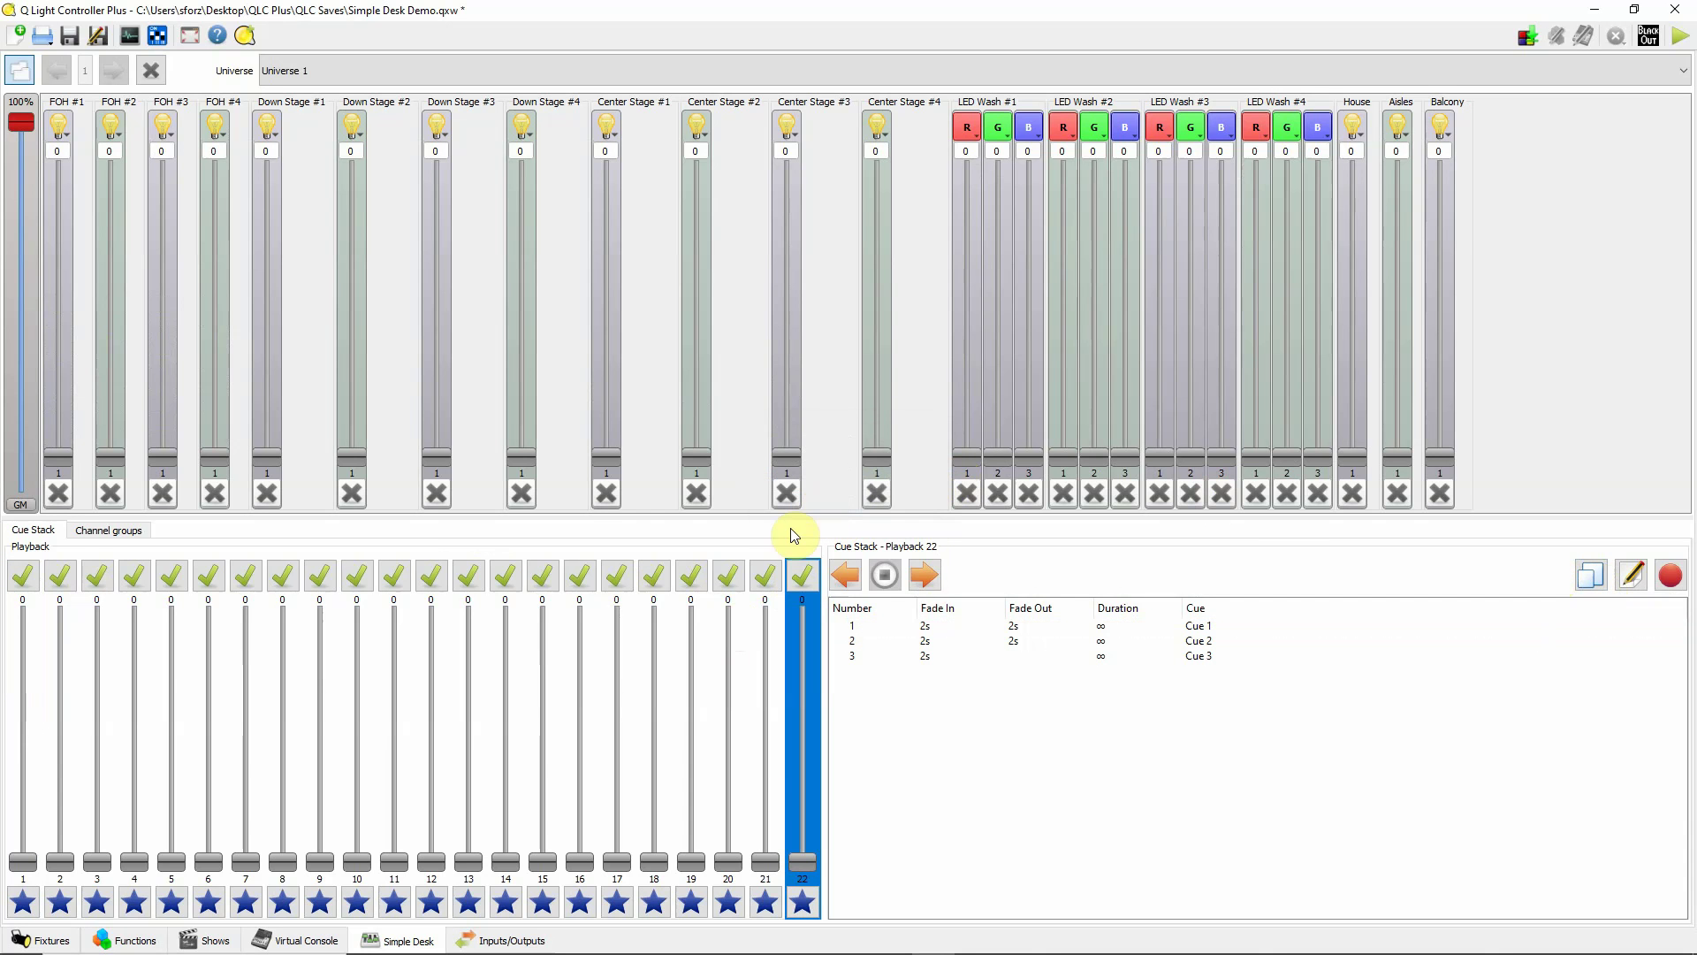
Confirm playback 22 holds the cues, then delete Cue 1, Cue 2 and Cue 3 from playback 1.
click(19, 584)
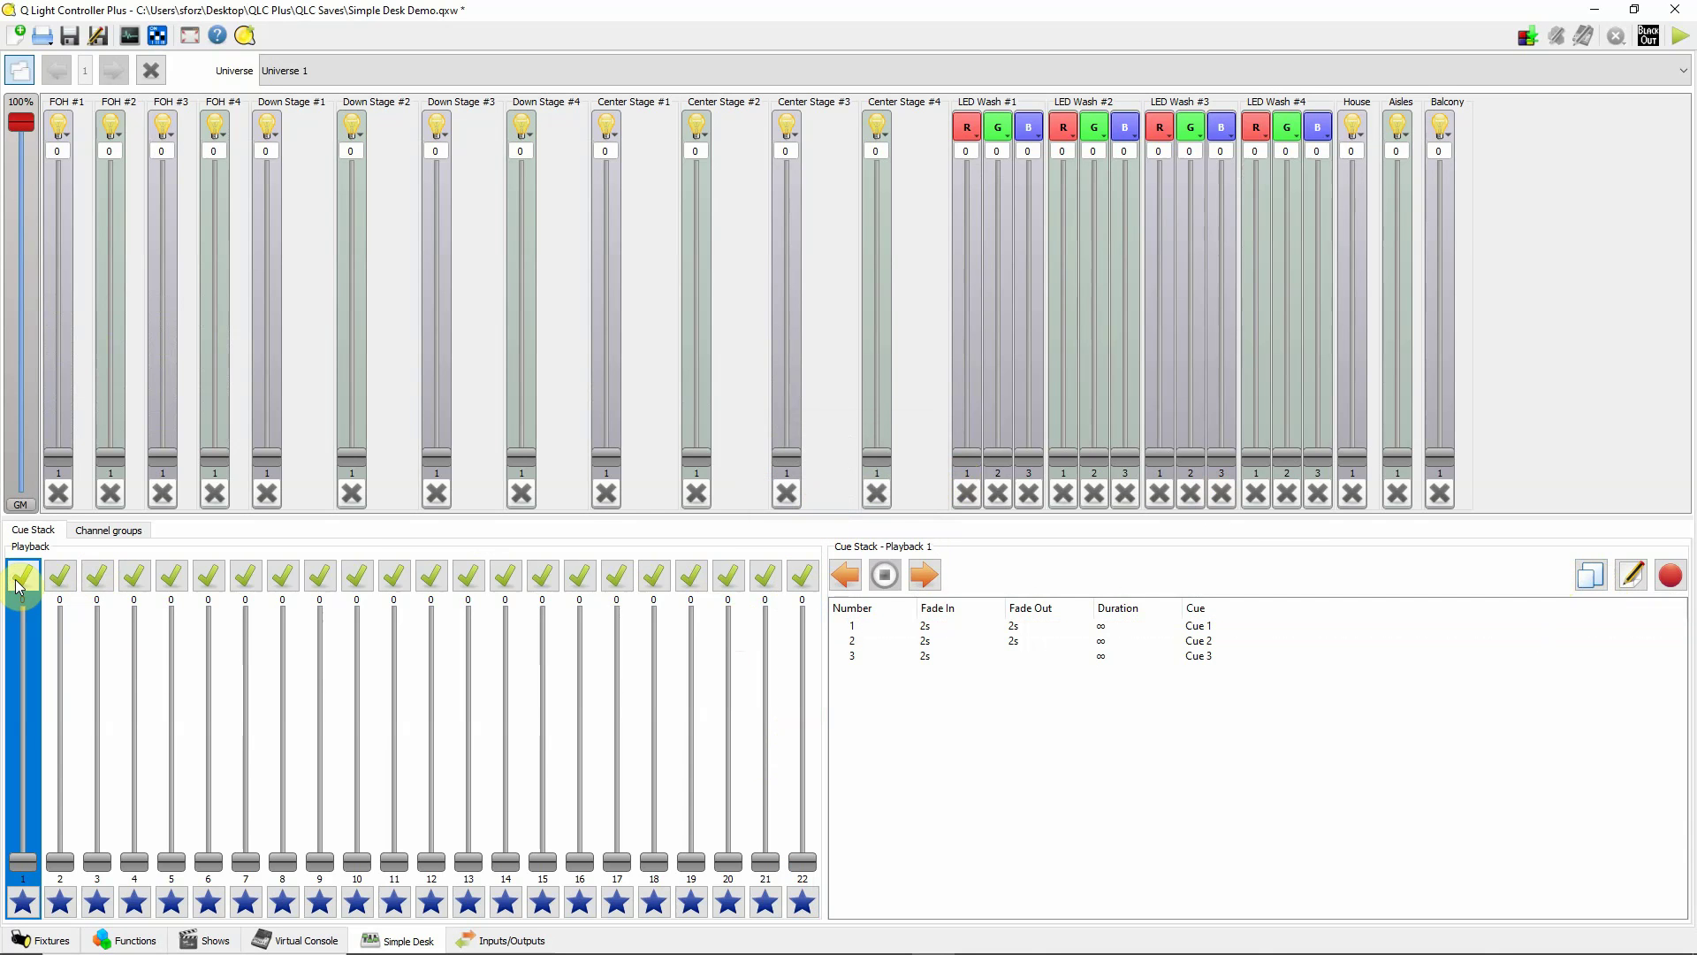
click(801, 581)
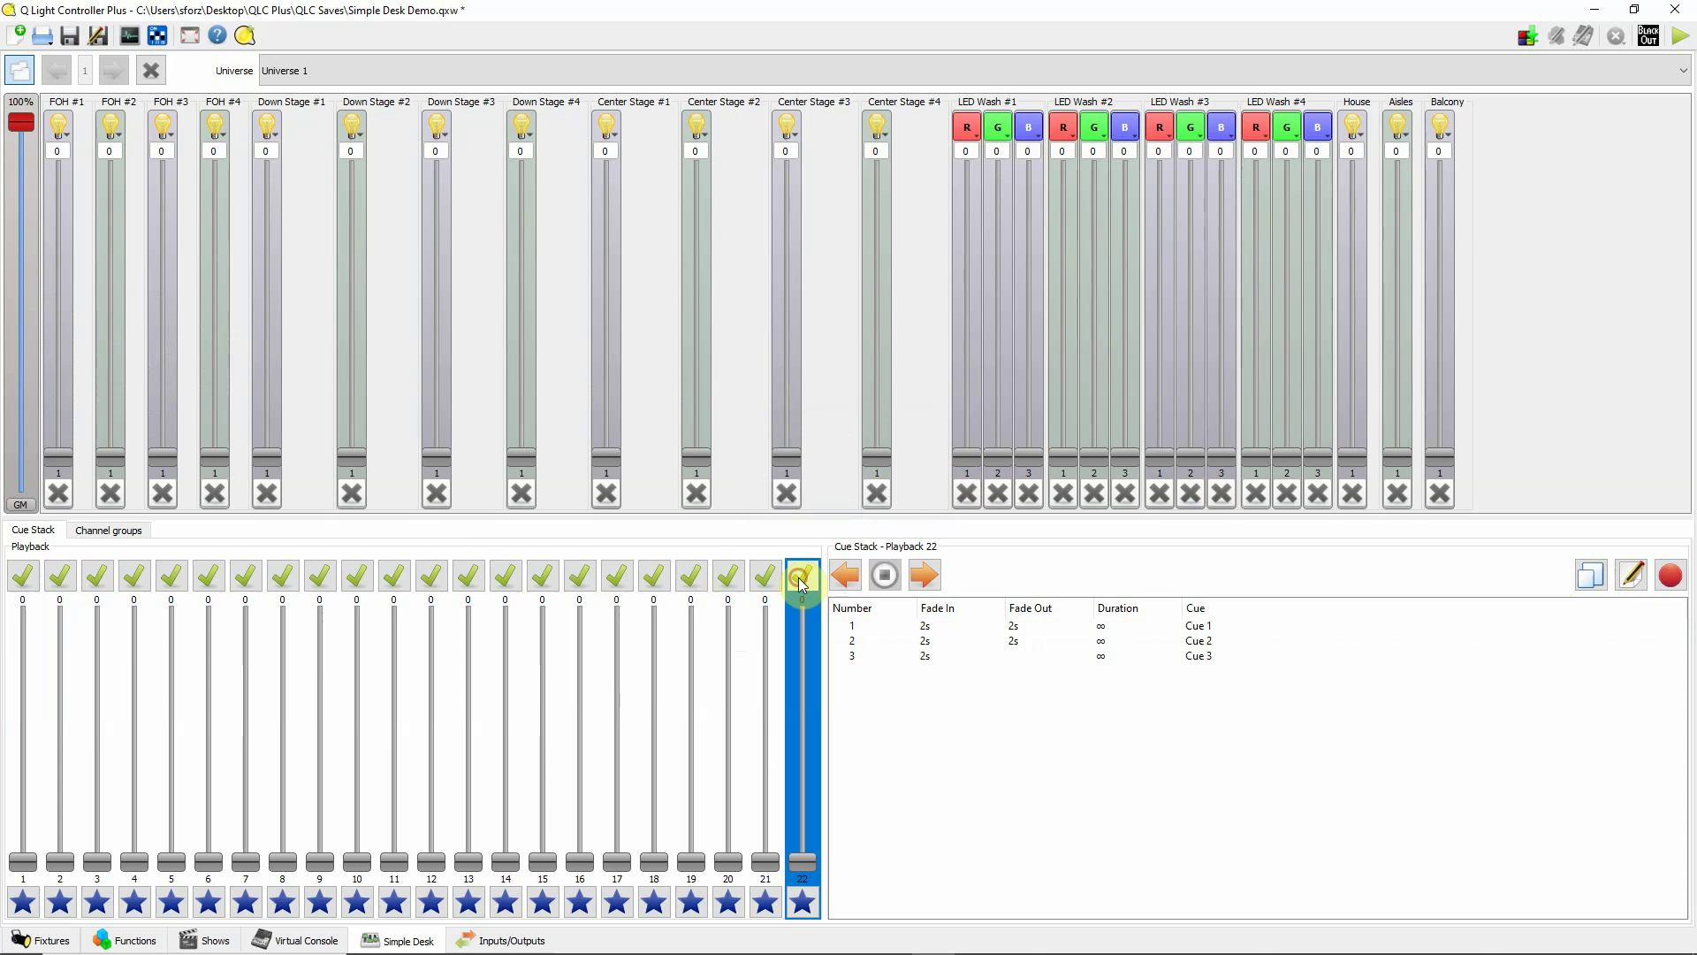
click(24, 581)
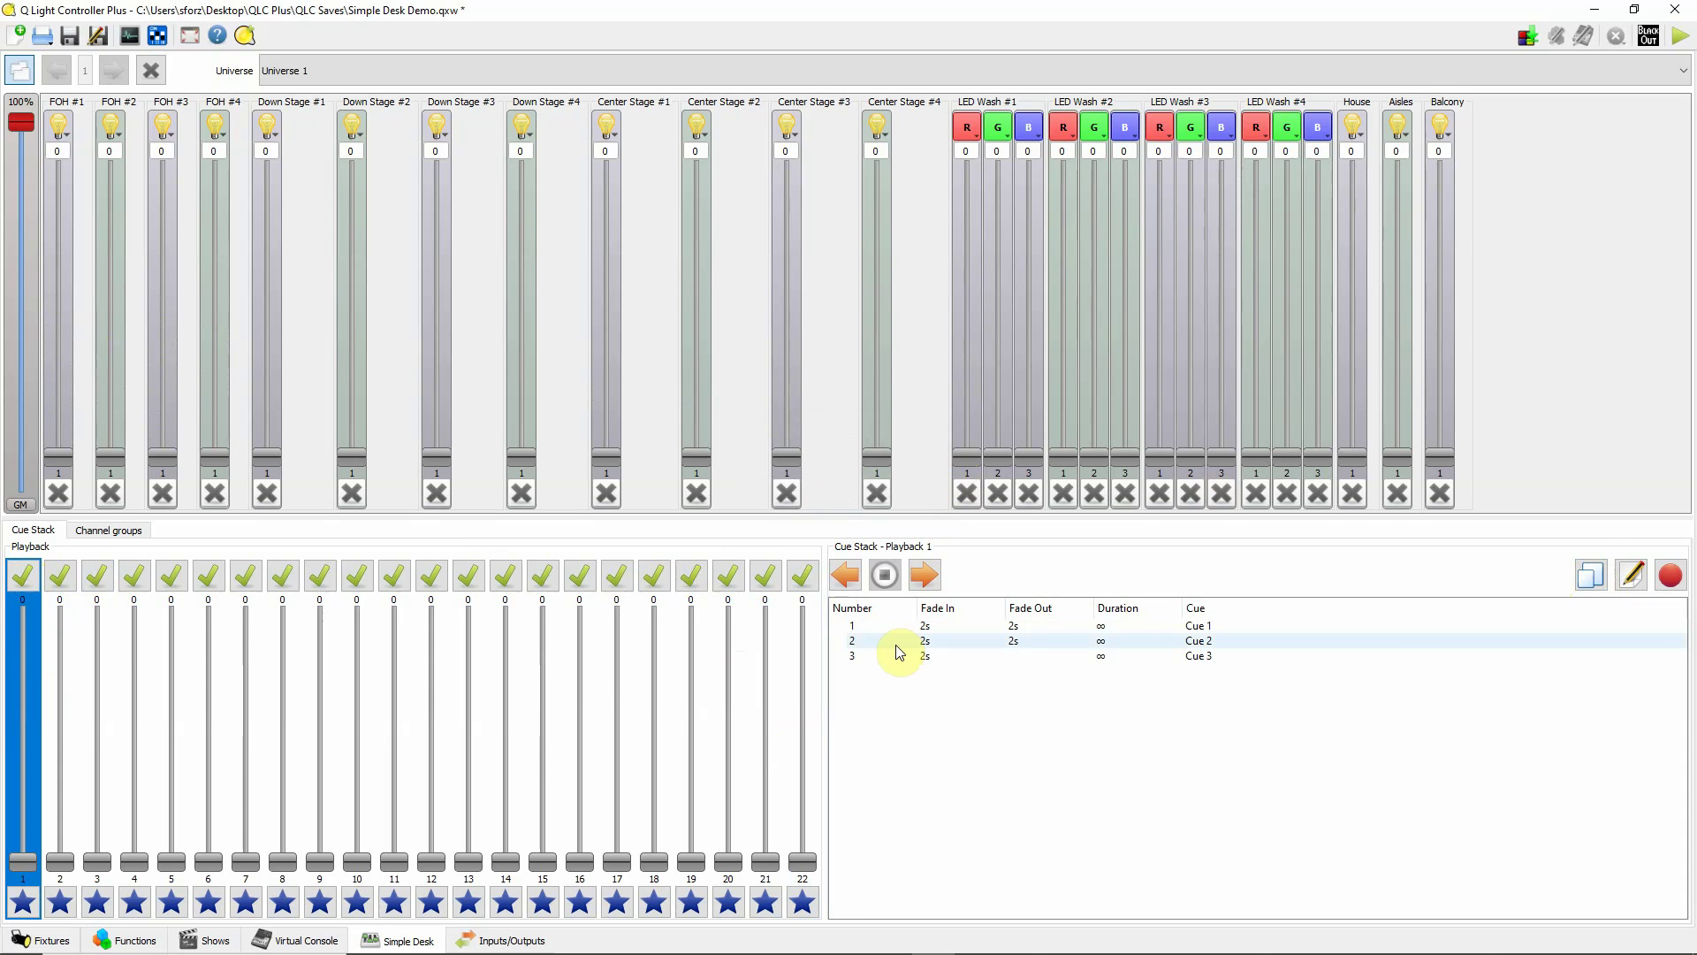
click(1634, 577)
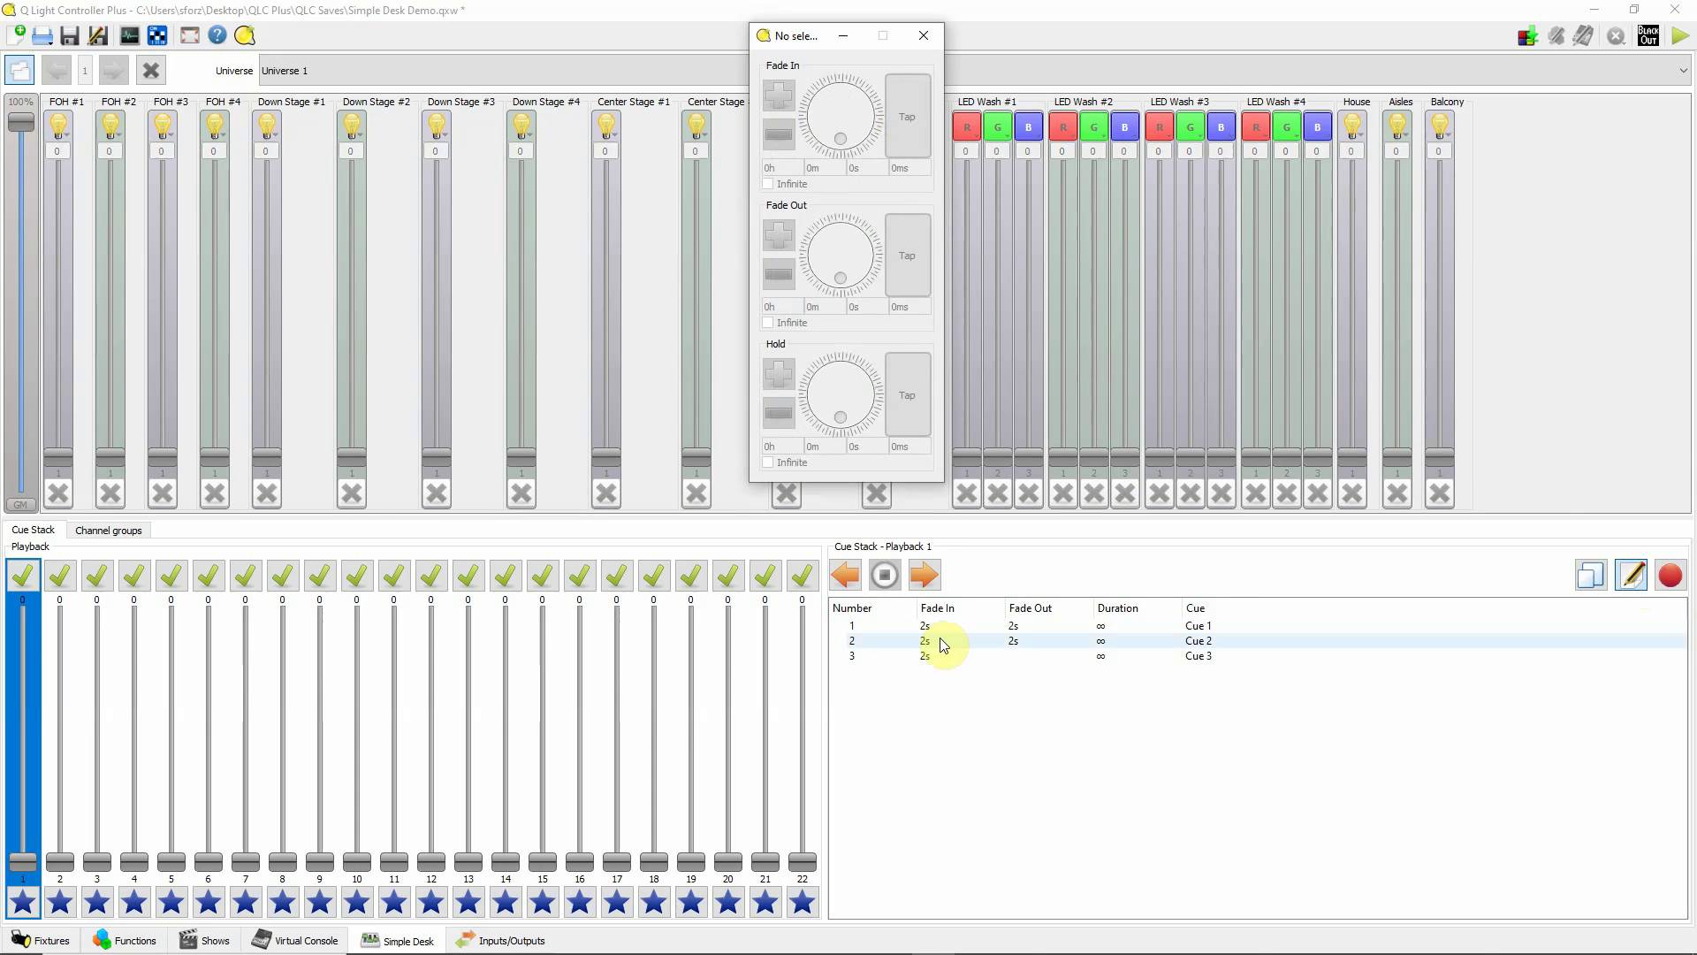
click(853, 625)
key(Delete)
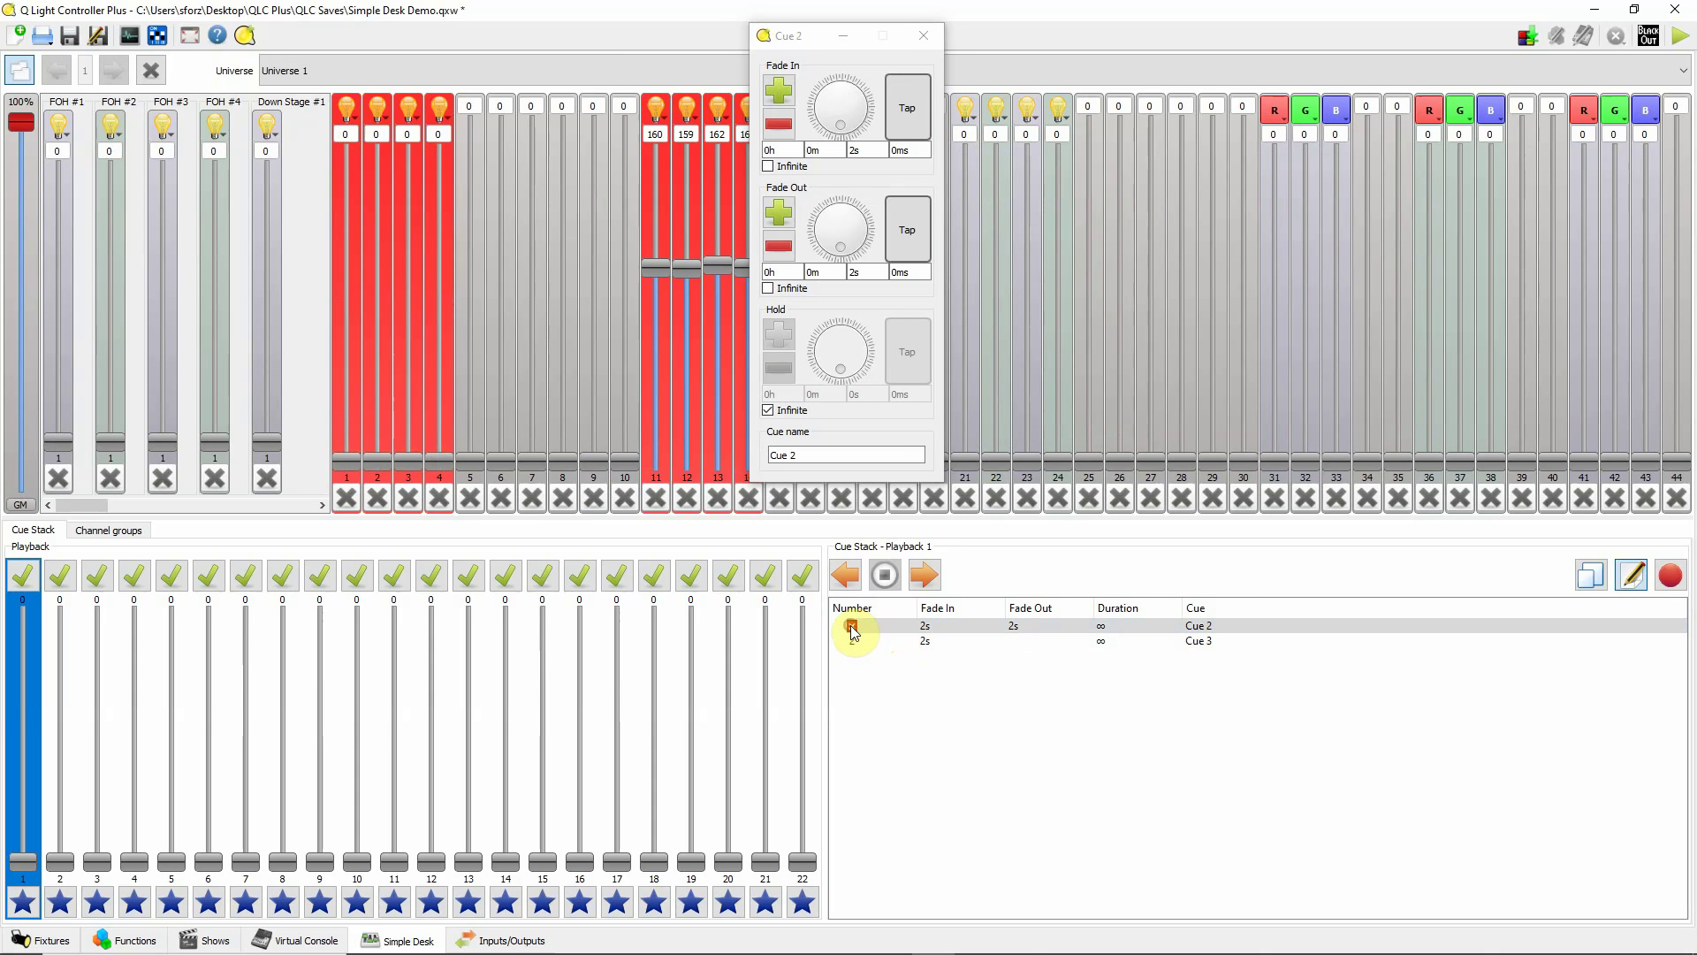
key(Delete)
key(Delete)
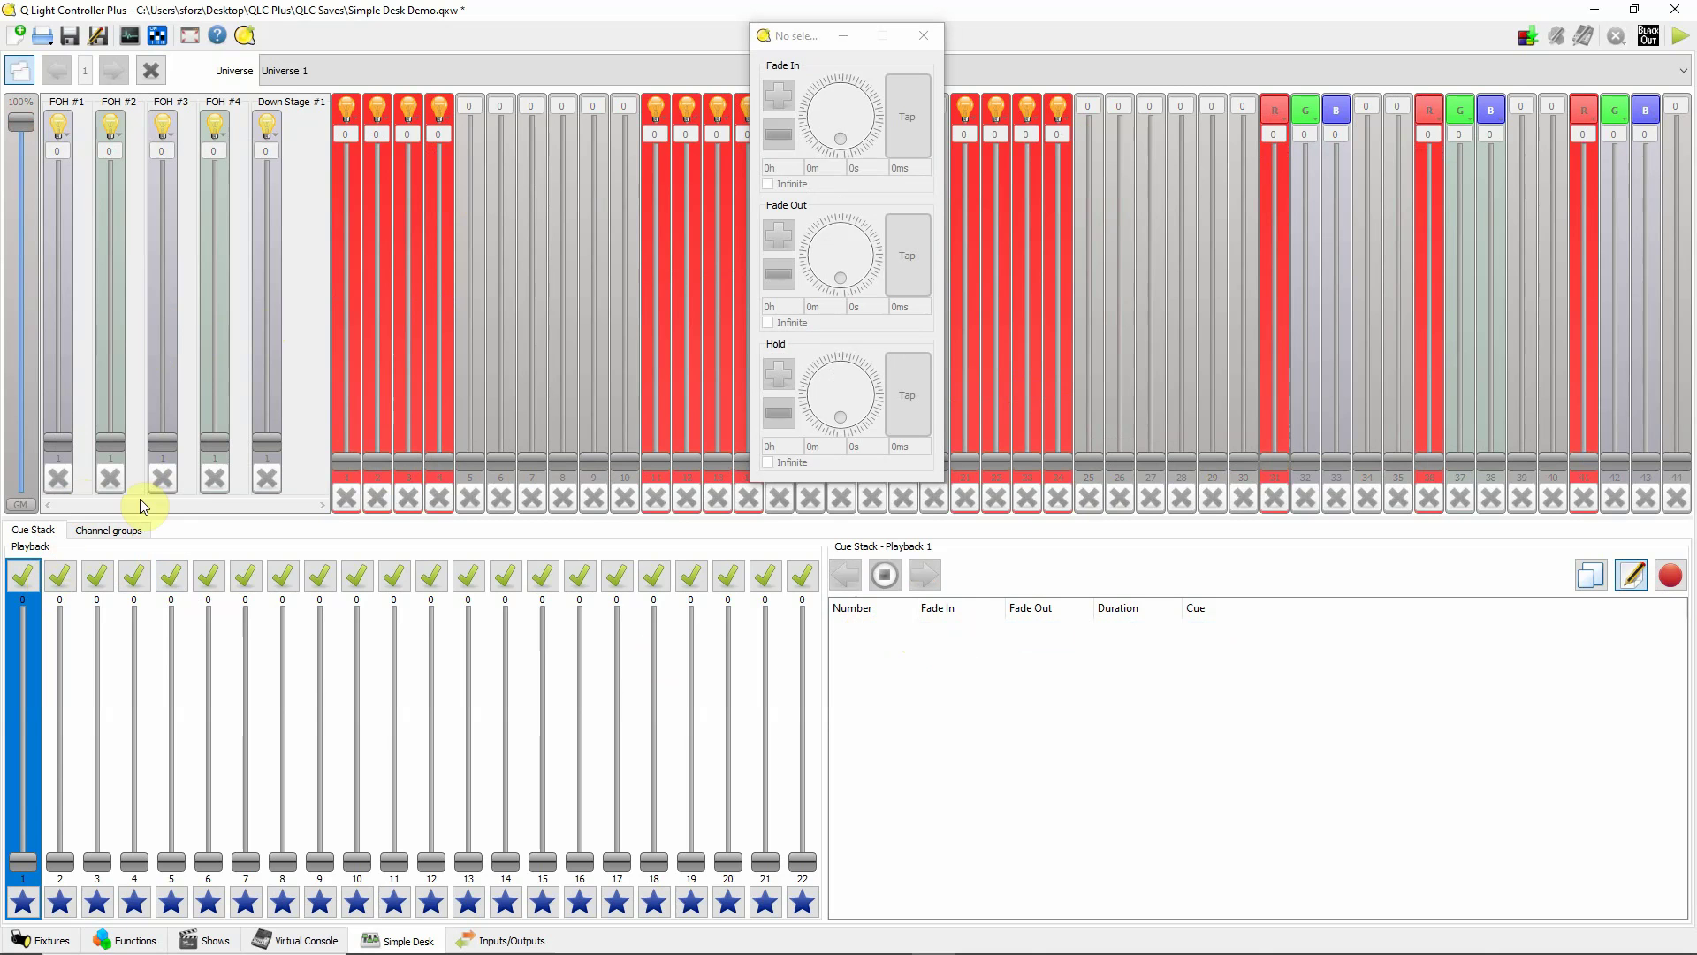
Show the desk as channels 1–44, close the timing window, and reset all channels.
click(20, 70)
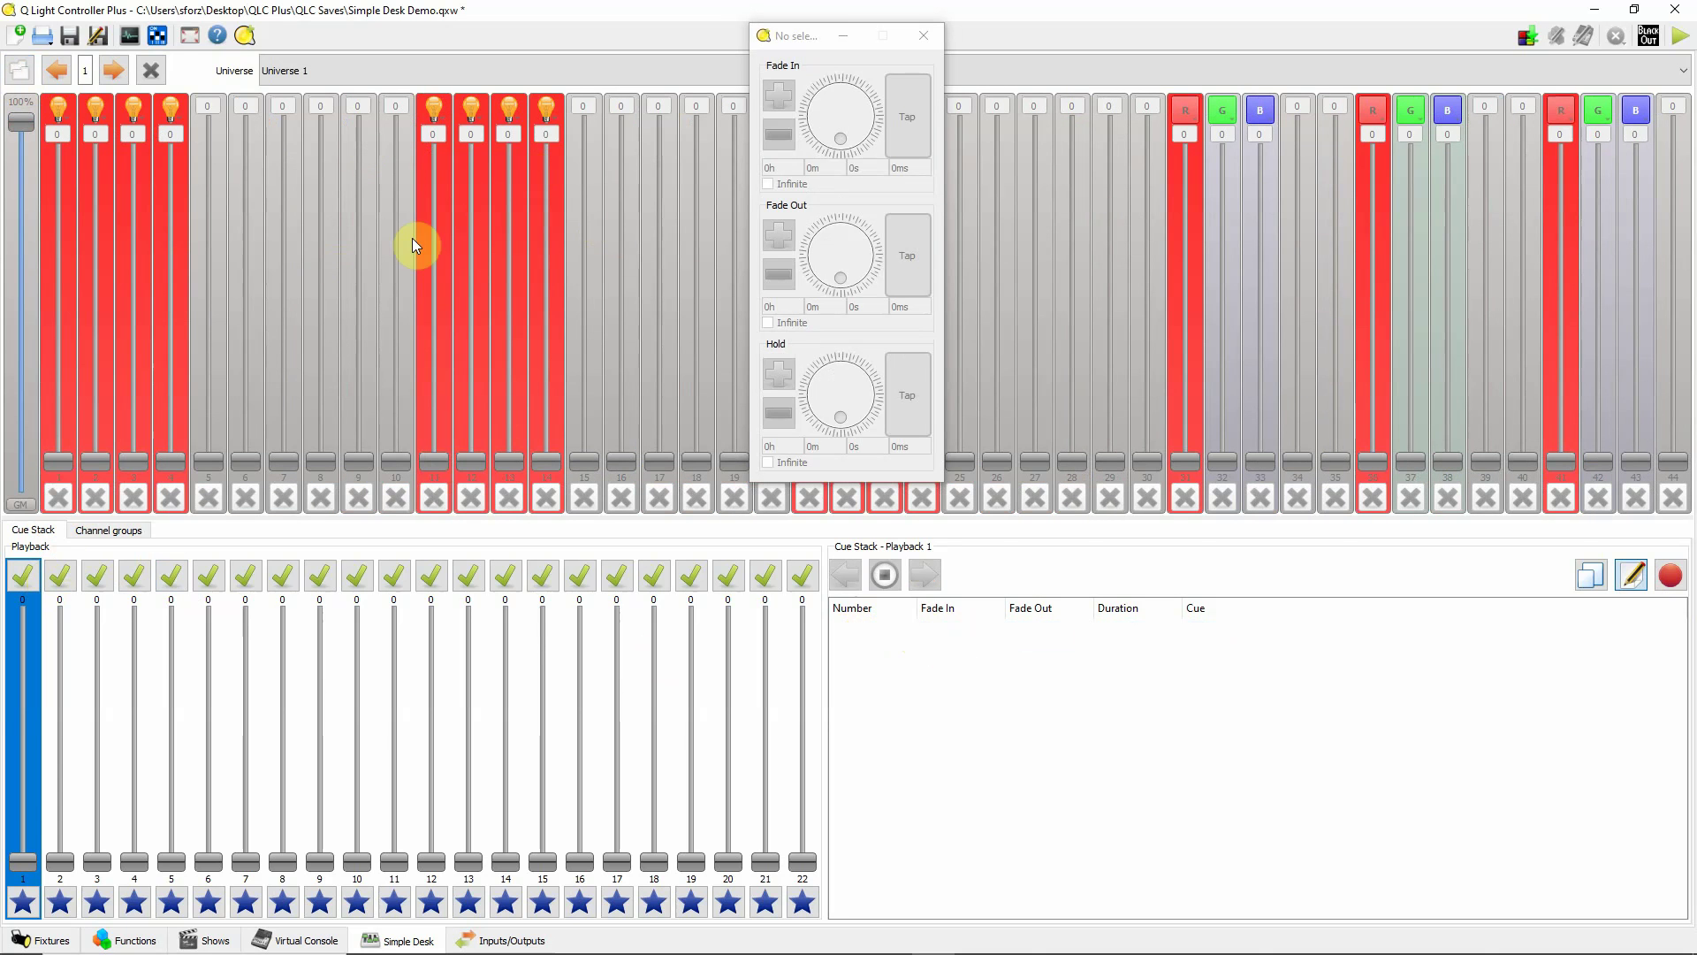
click(923, 35)
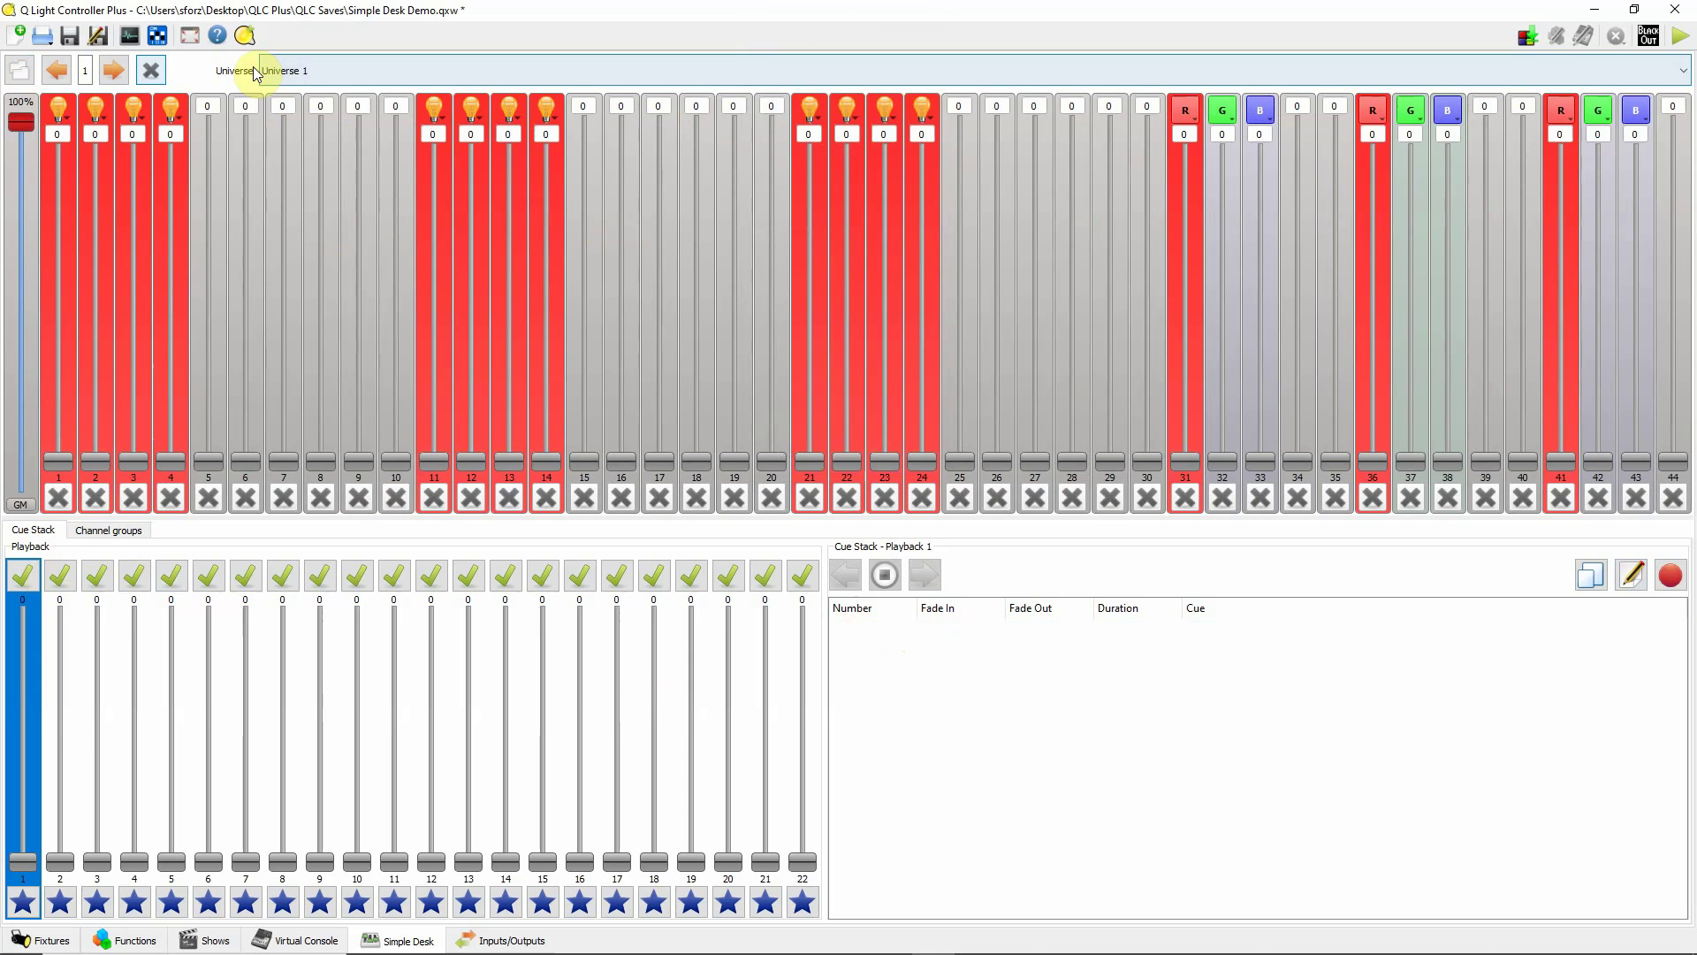
click(150, 73)
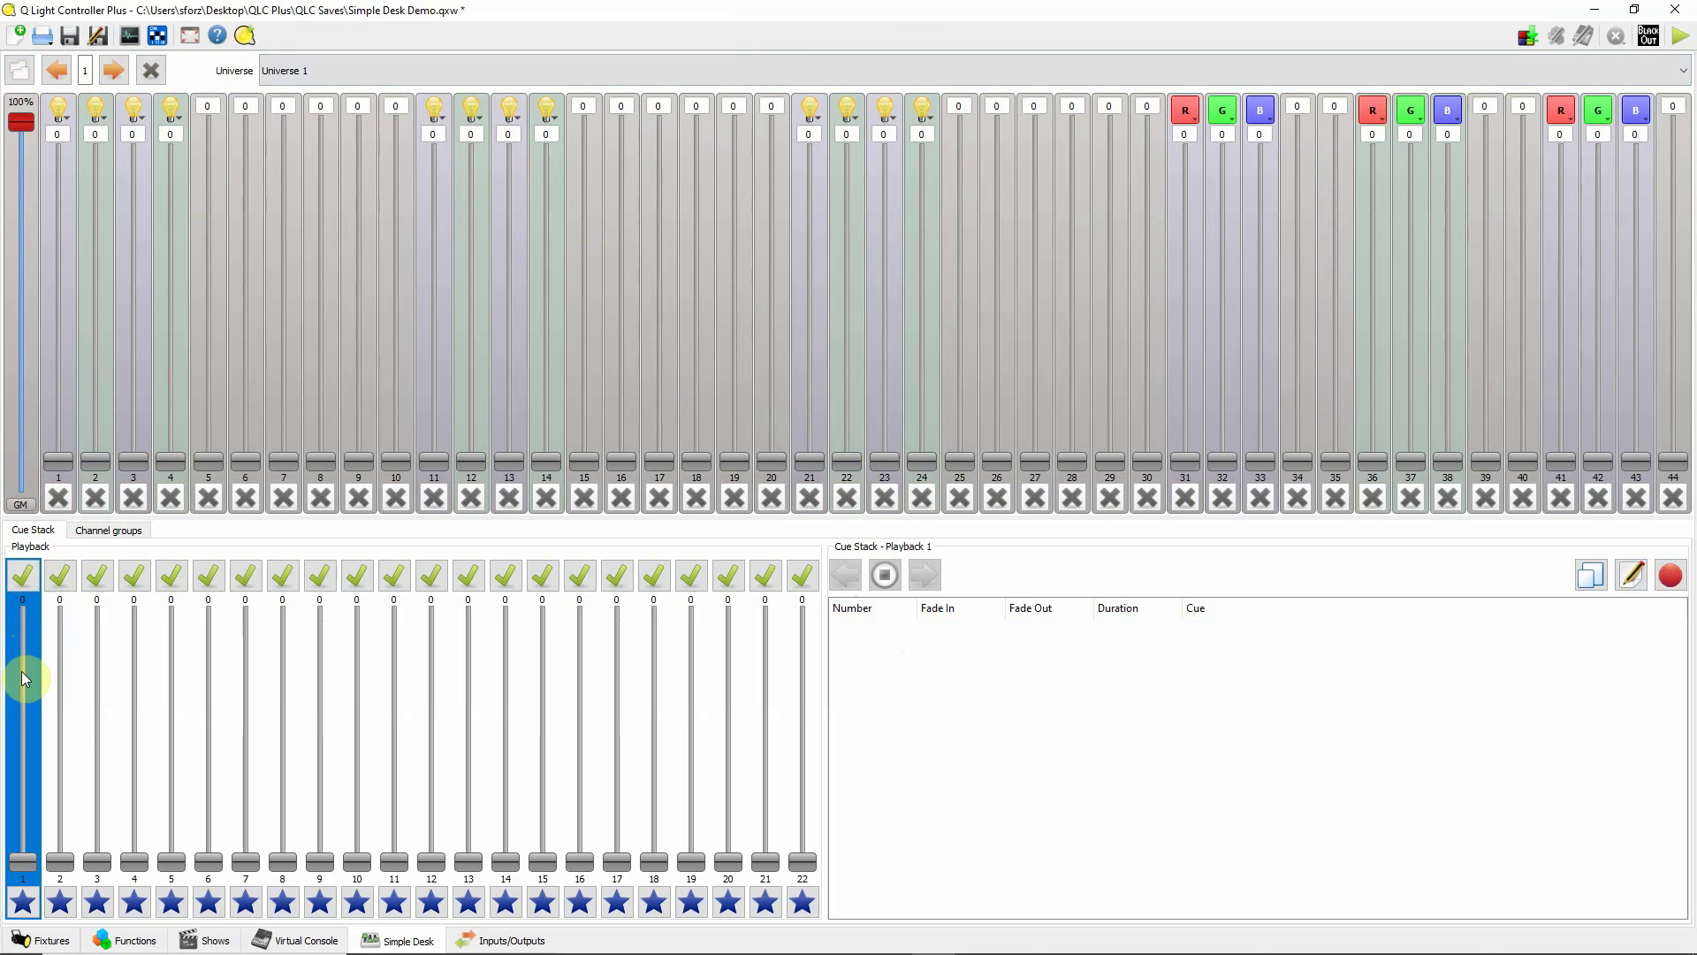
In fixture view, run playback 22 through Cue 1, Cue 2 and Cue 3, stop it, and select Cue 1.
click(800, 575)
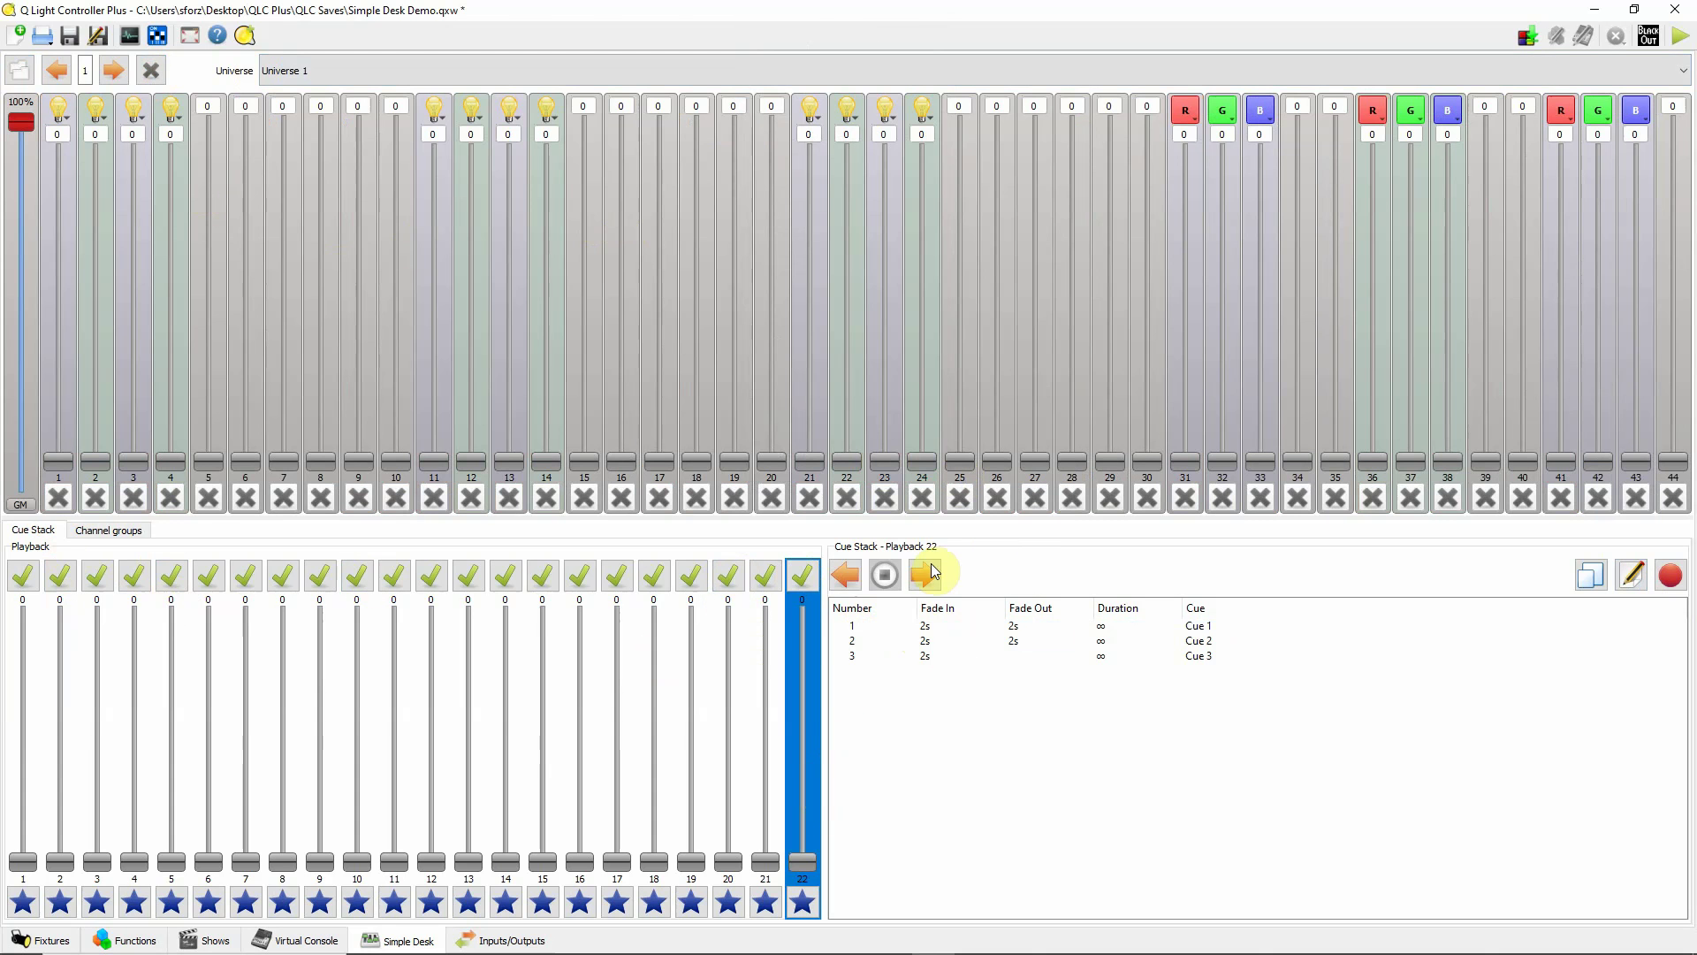
click(20, 70)
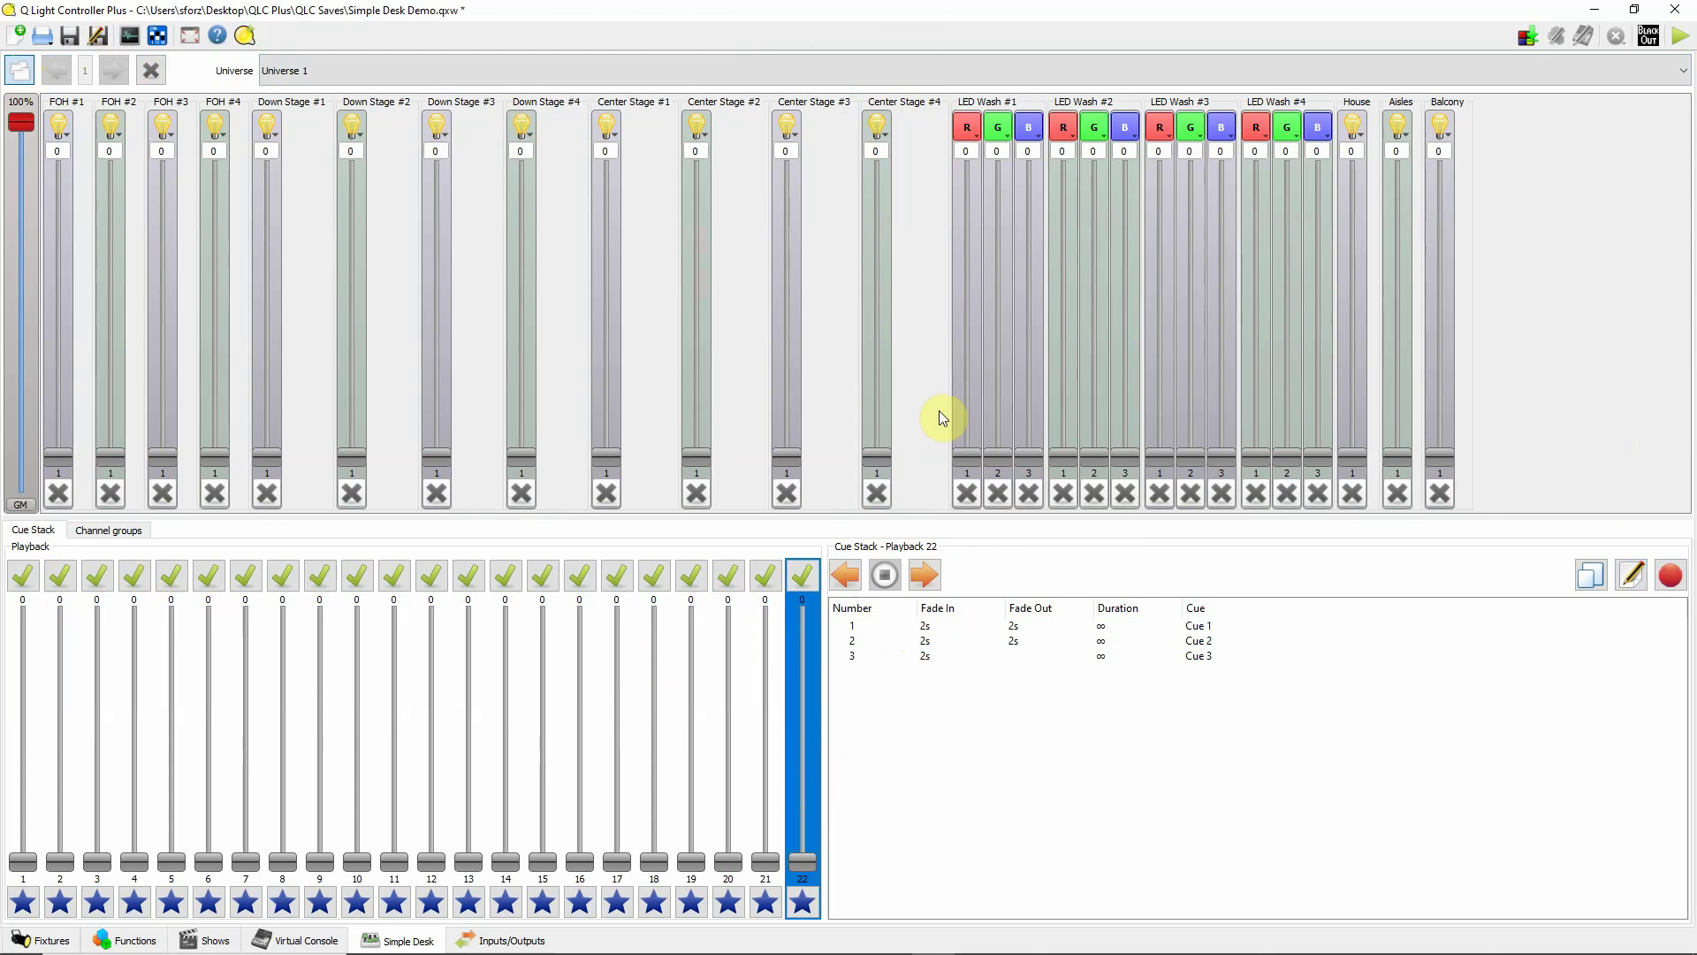
click(933, 587)
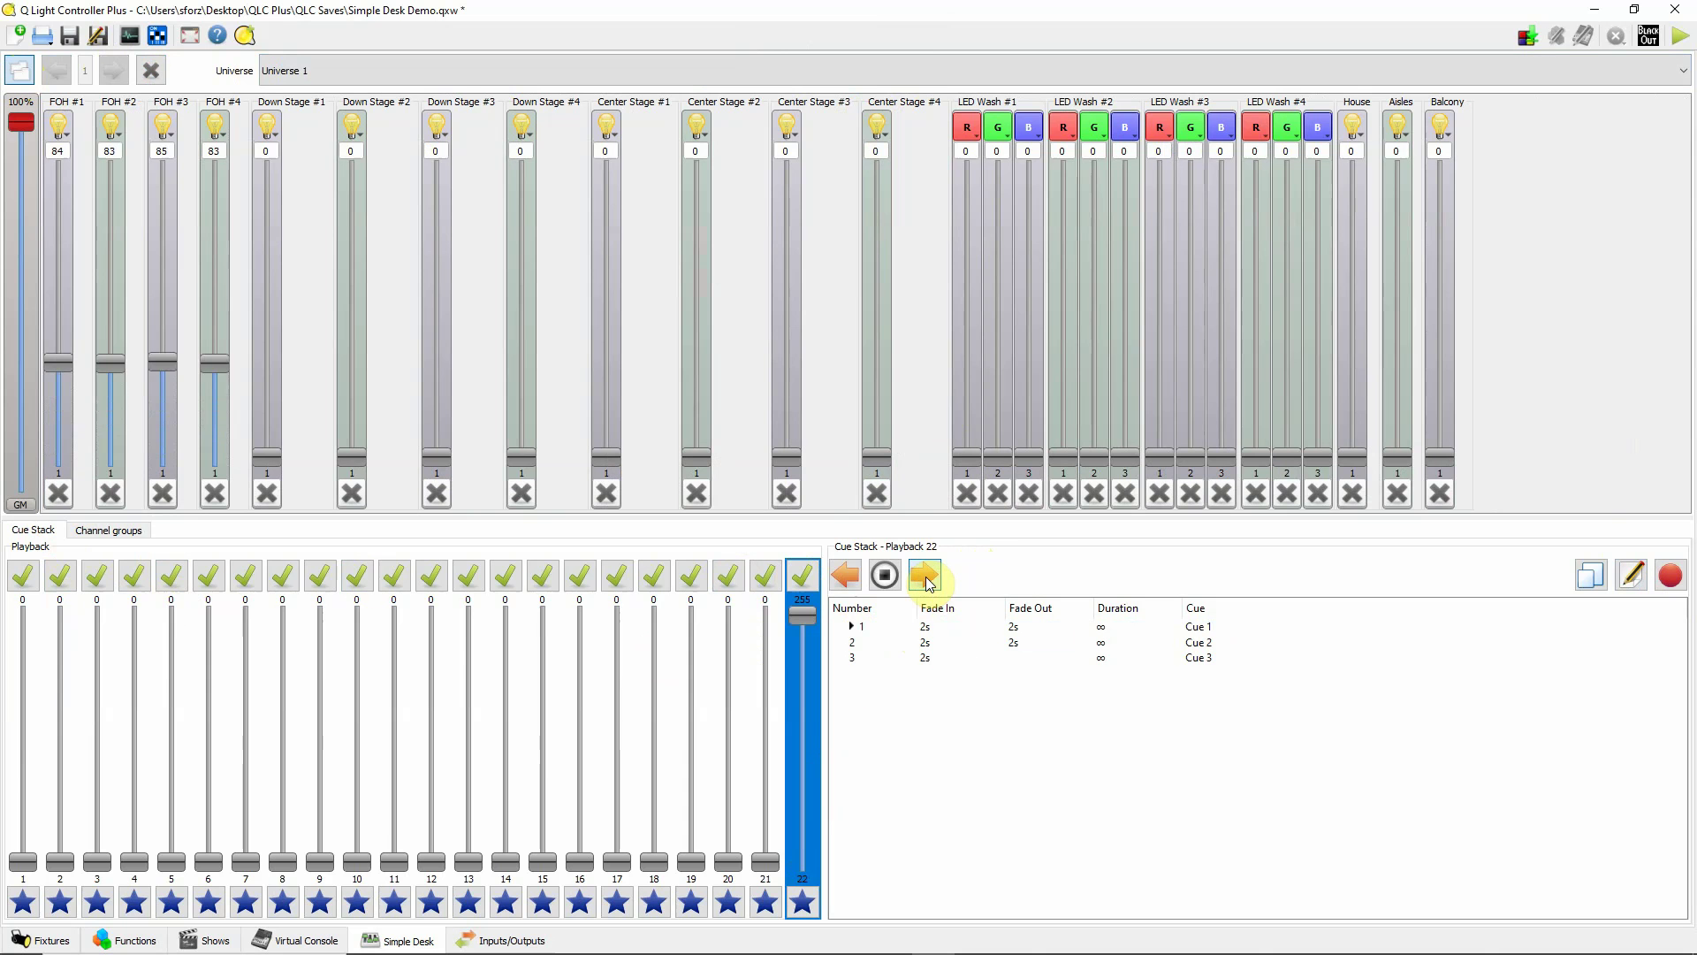
click(926, 579)
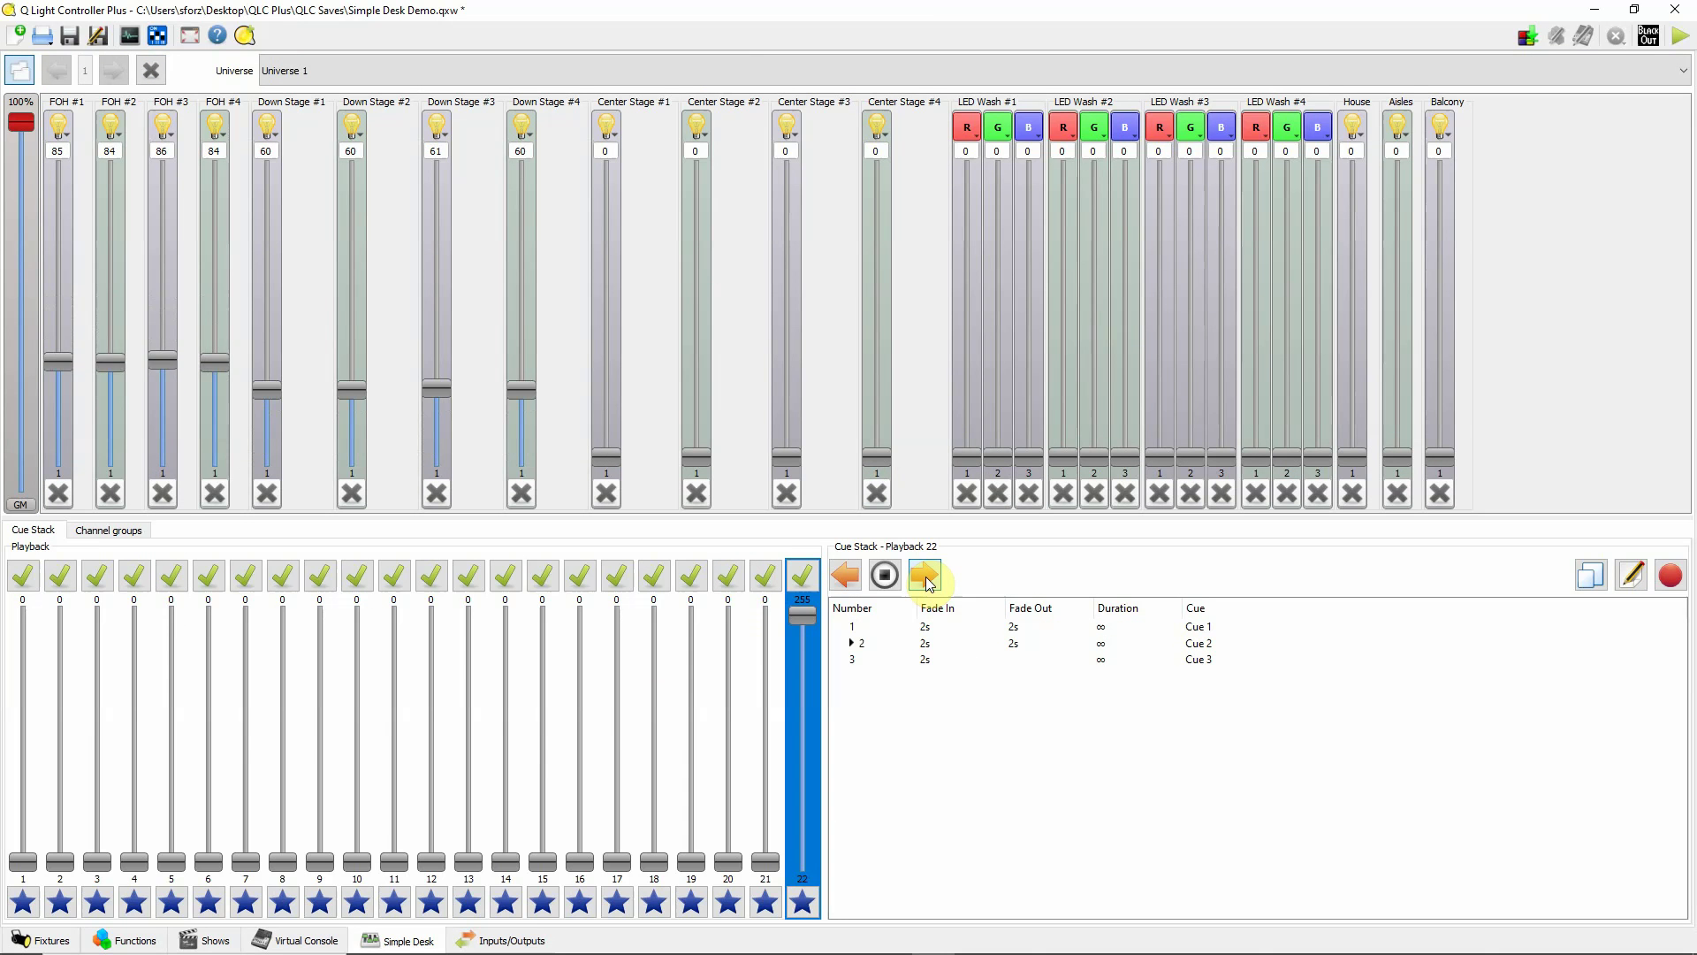
click(926, 576)
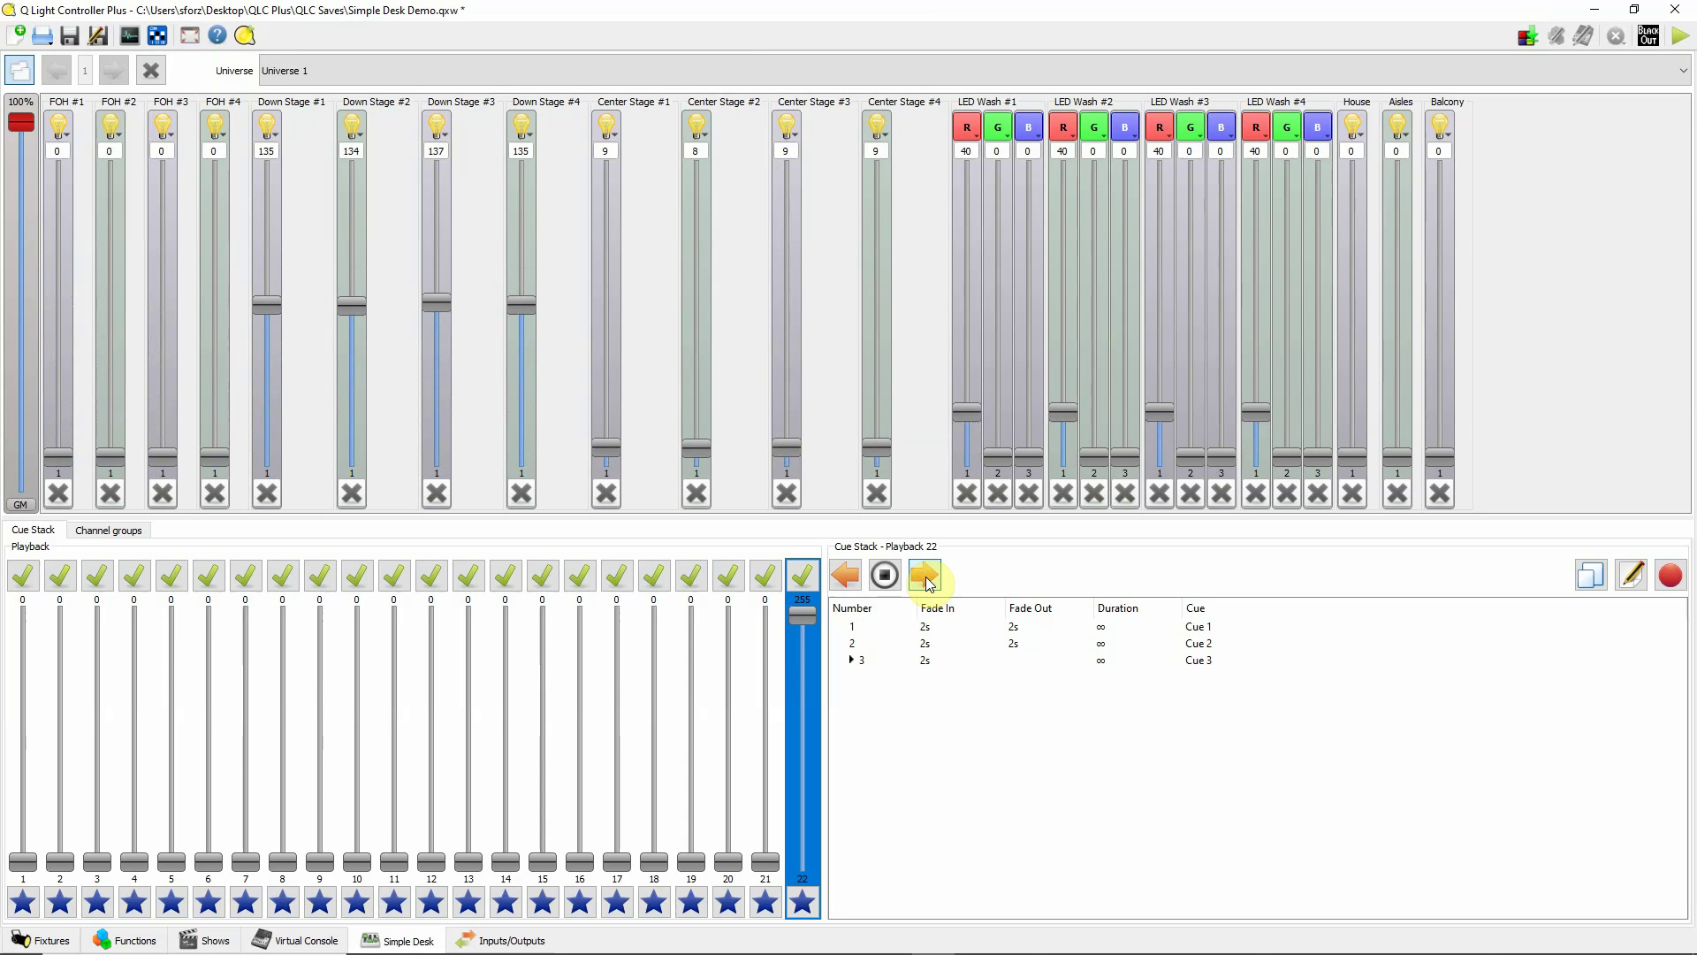
click(886, 580)
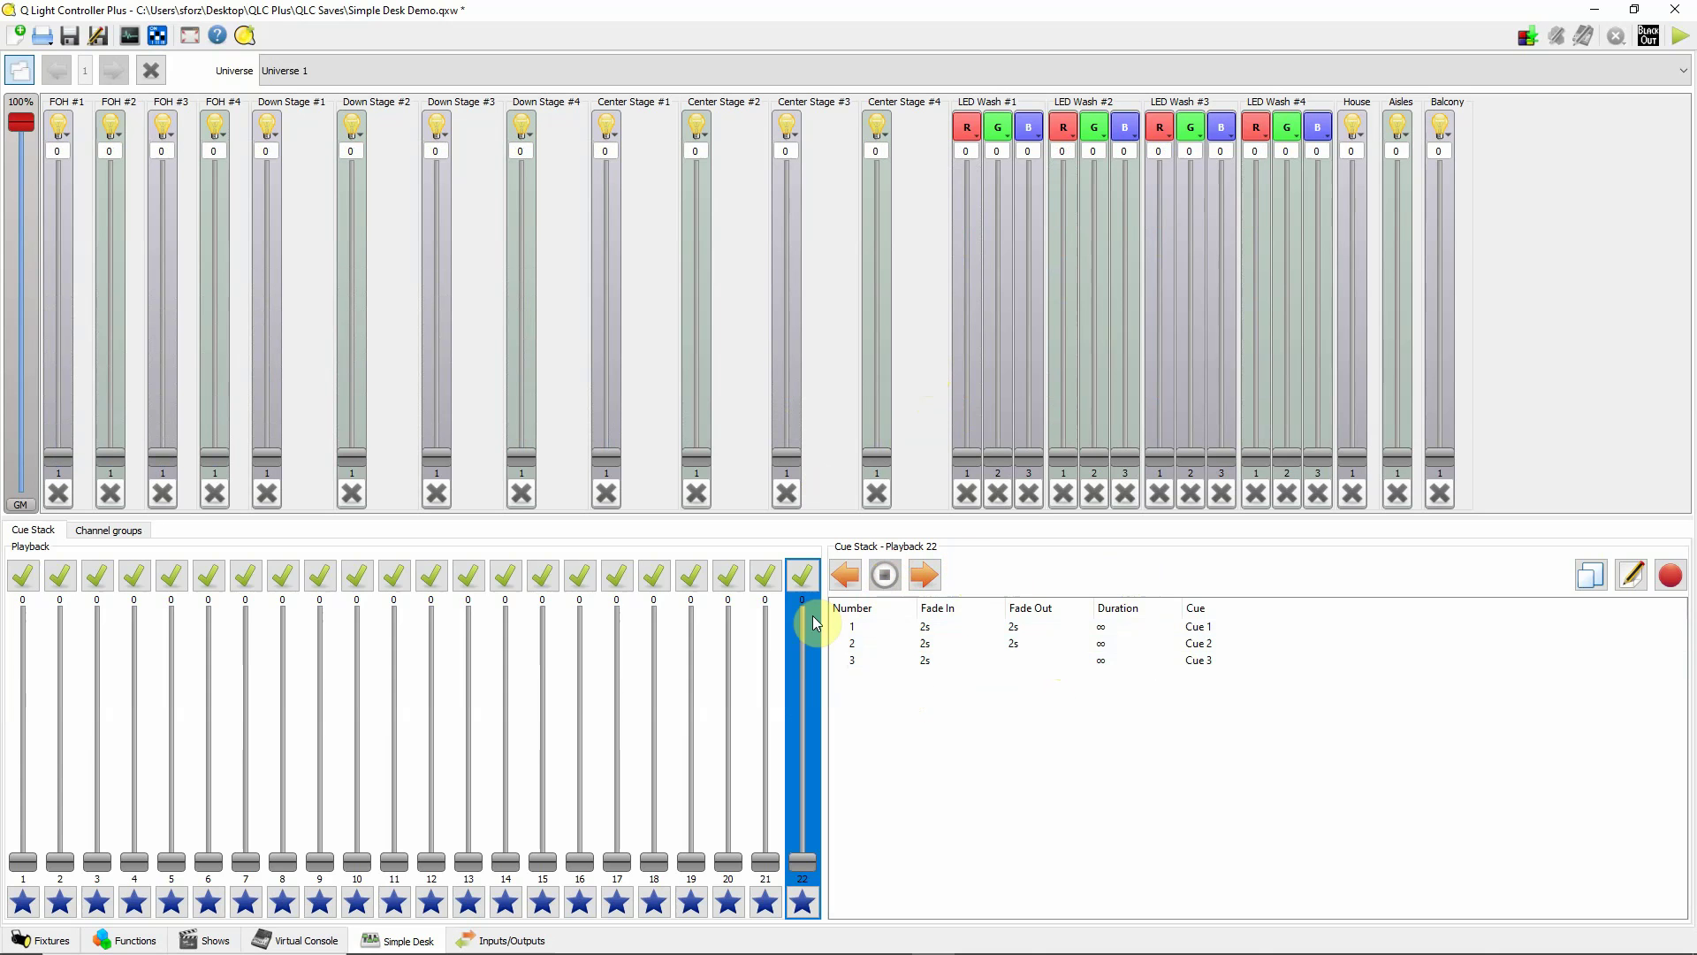
click(964, 628)
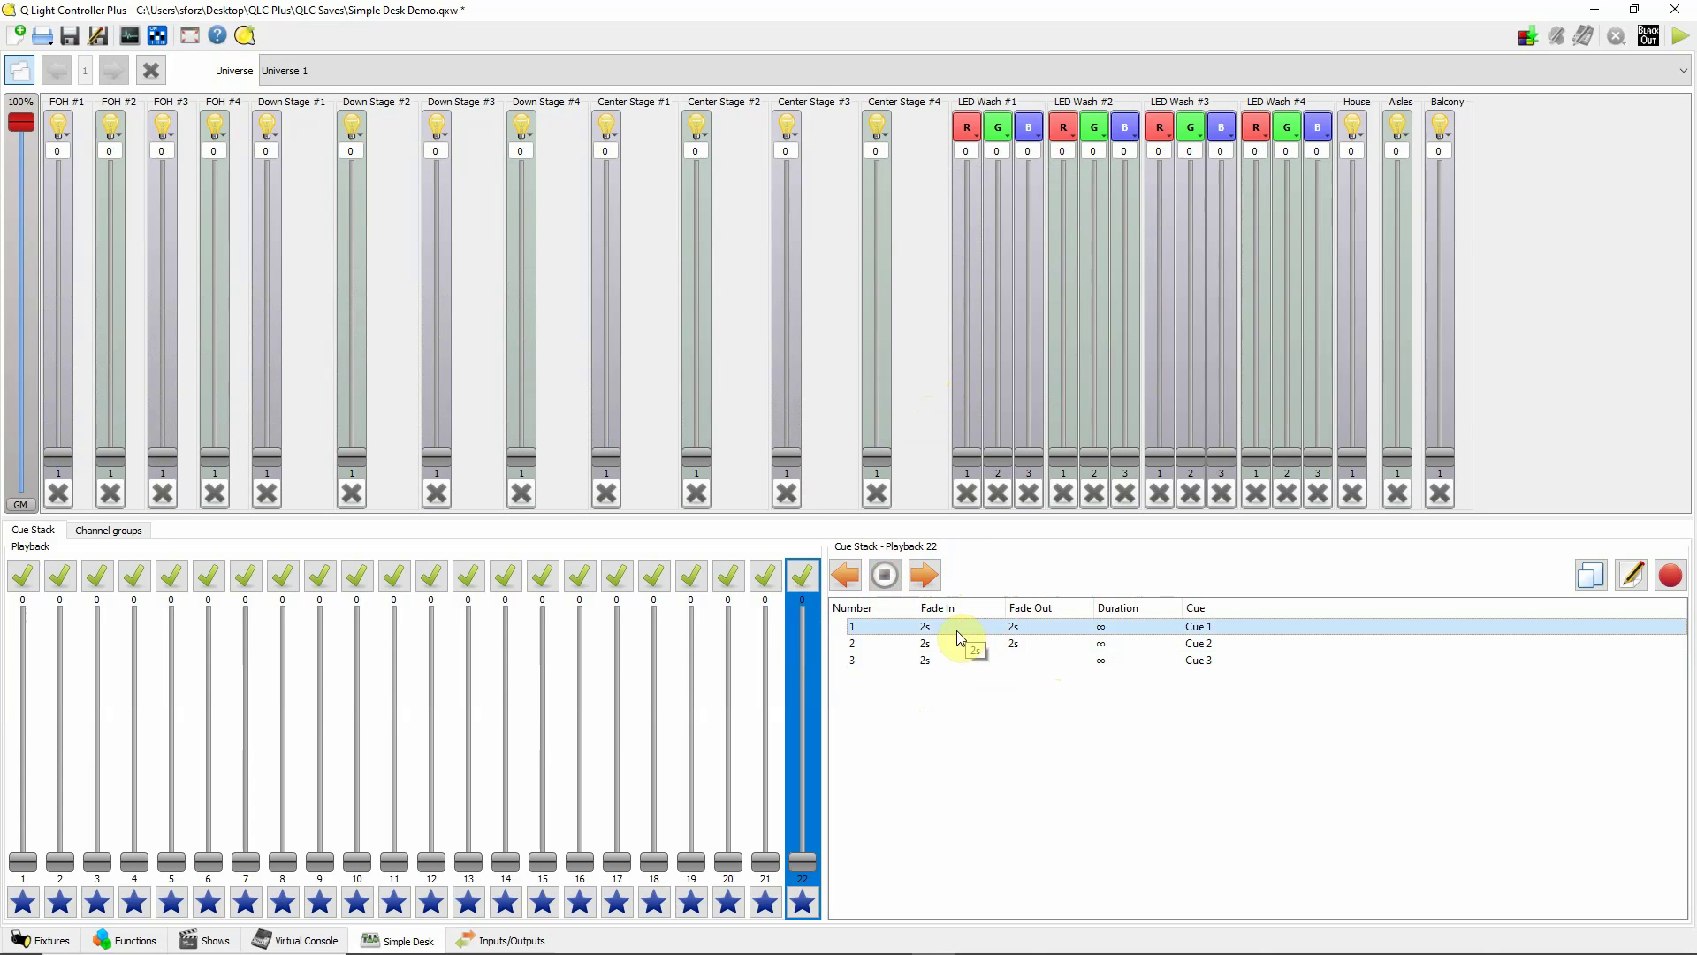
In Cue 1, lower channel 1 to 70 and channel 2 to about half in individual-channel view.
click(1636, 579)
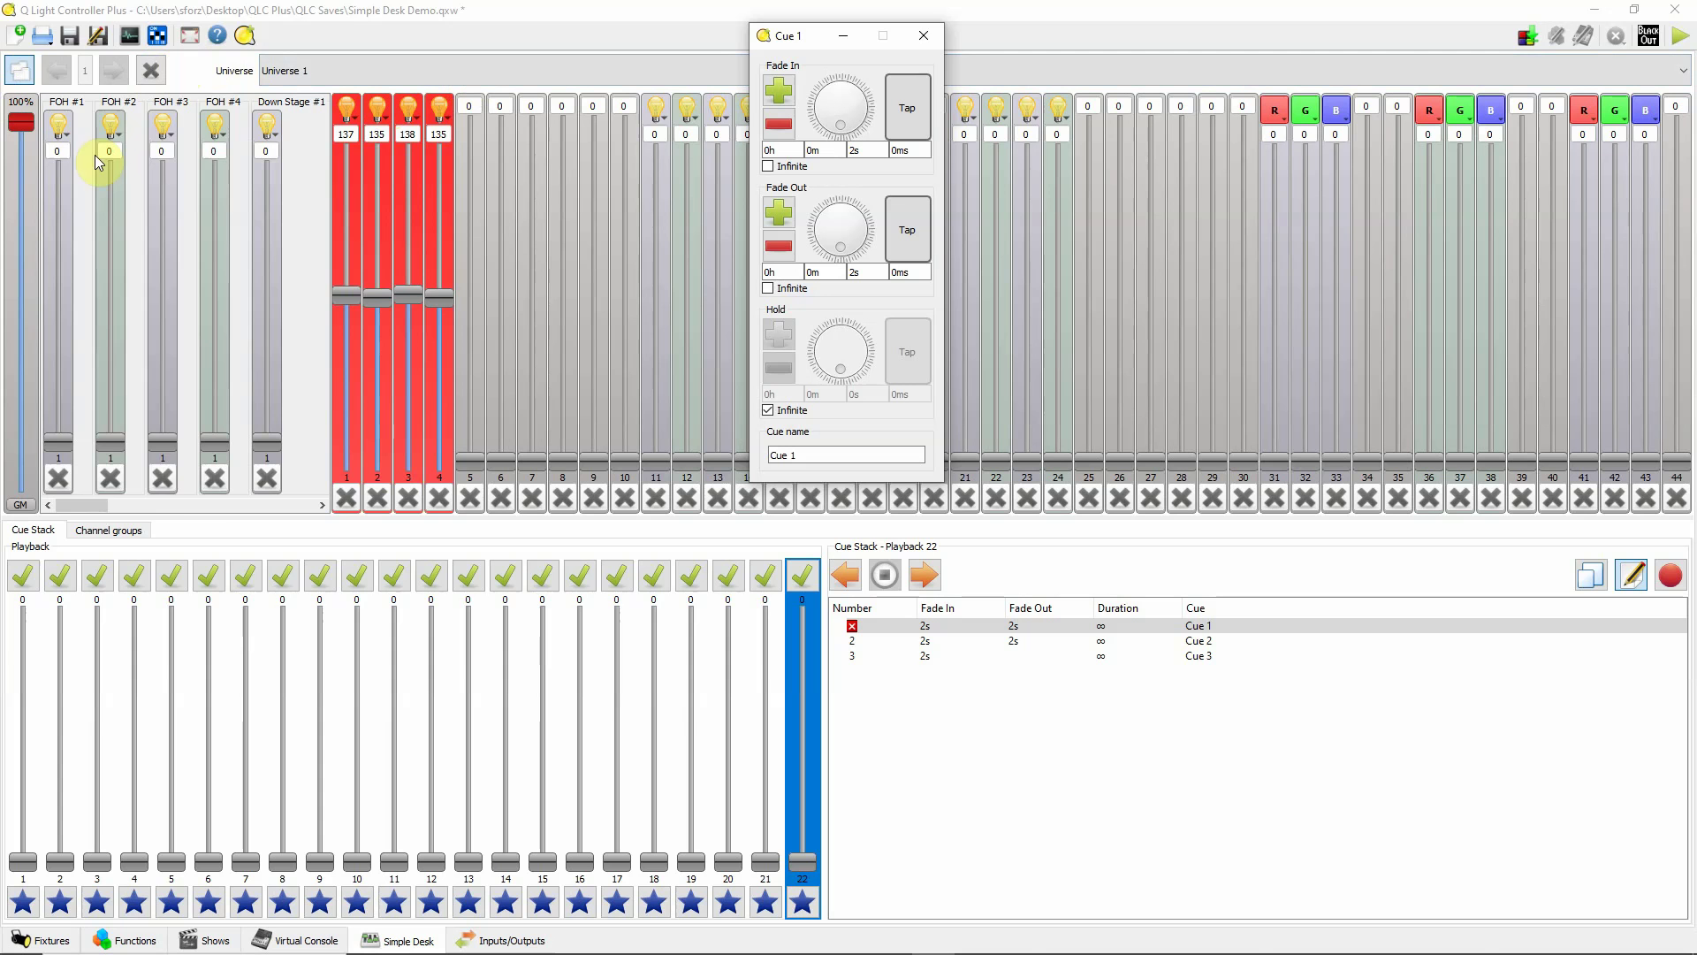
scroll(128, 508, down, 3)
mouse_move(127, 505)
mouse_down()
mouse_move(296, 504)
mouse_move(112, 506)
mouse_up()
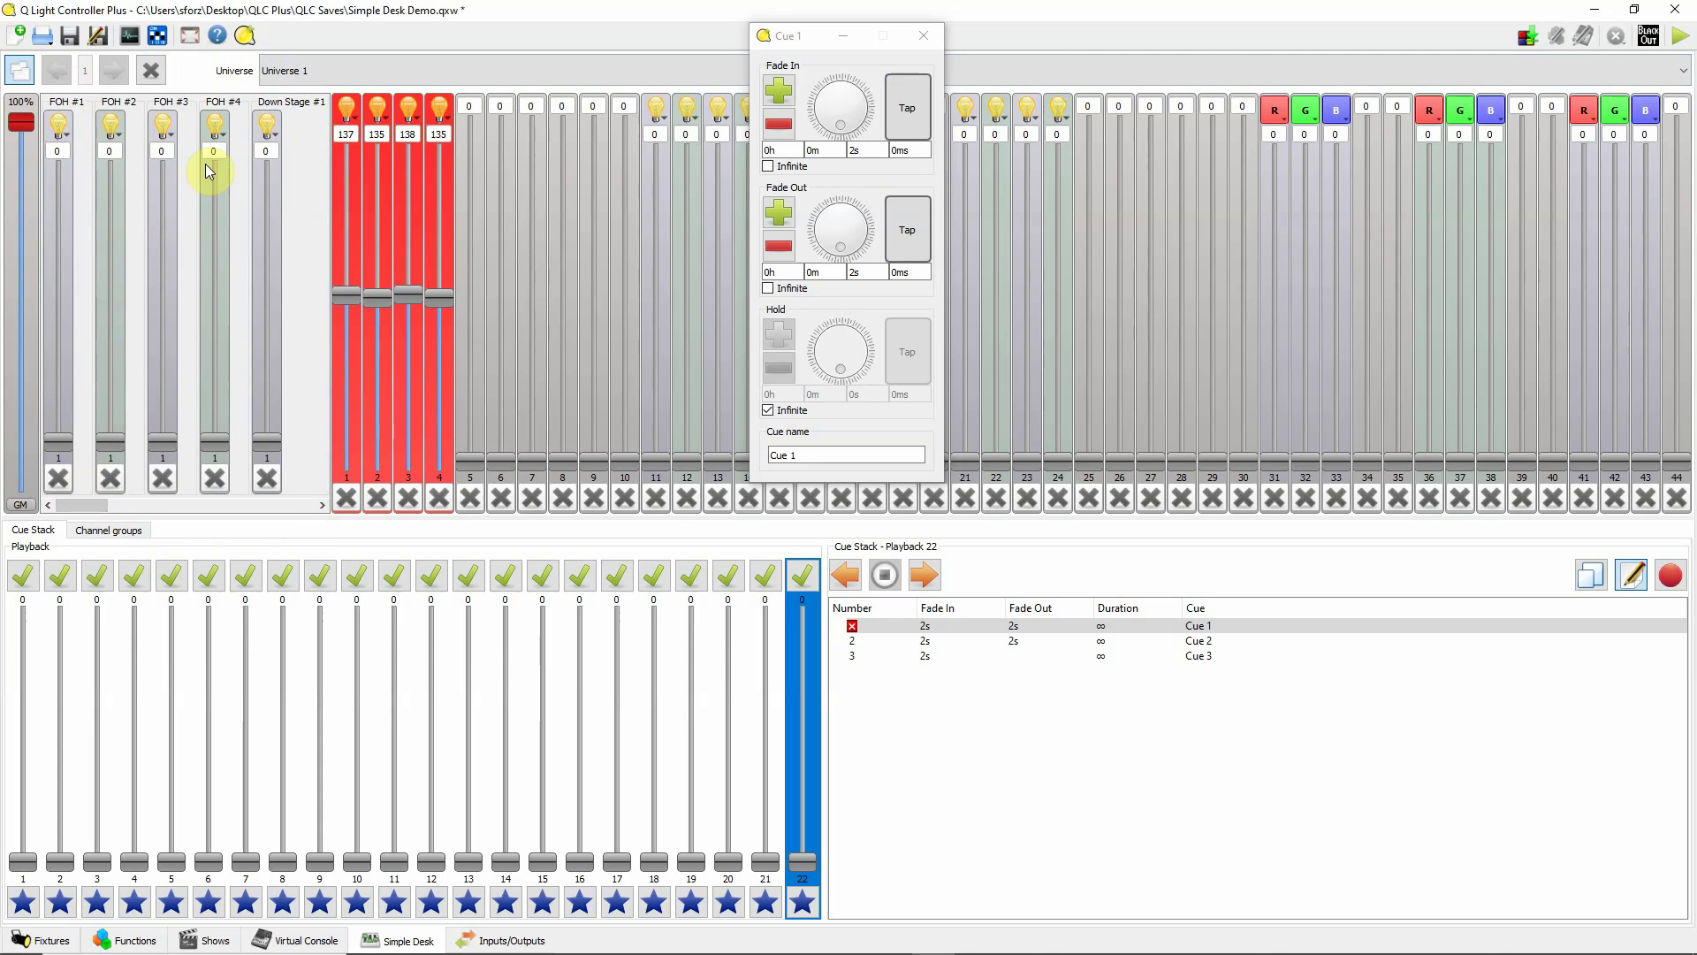
click(20, 70)
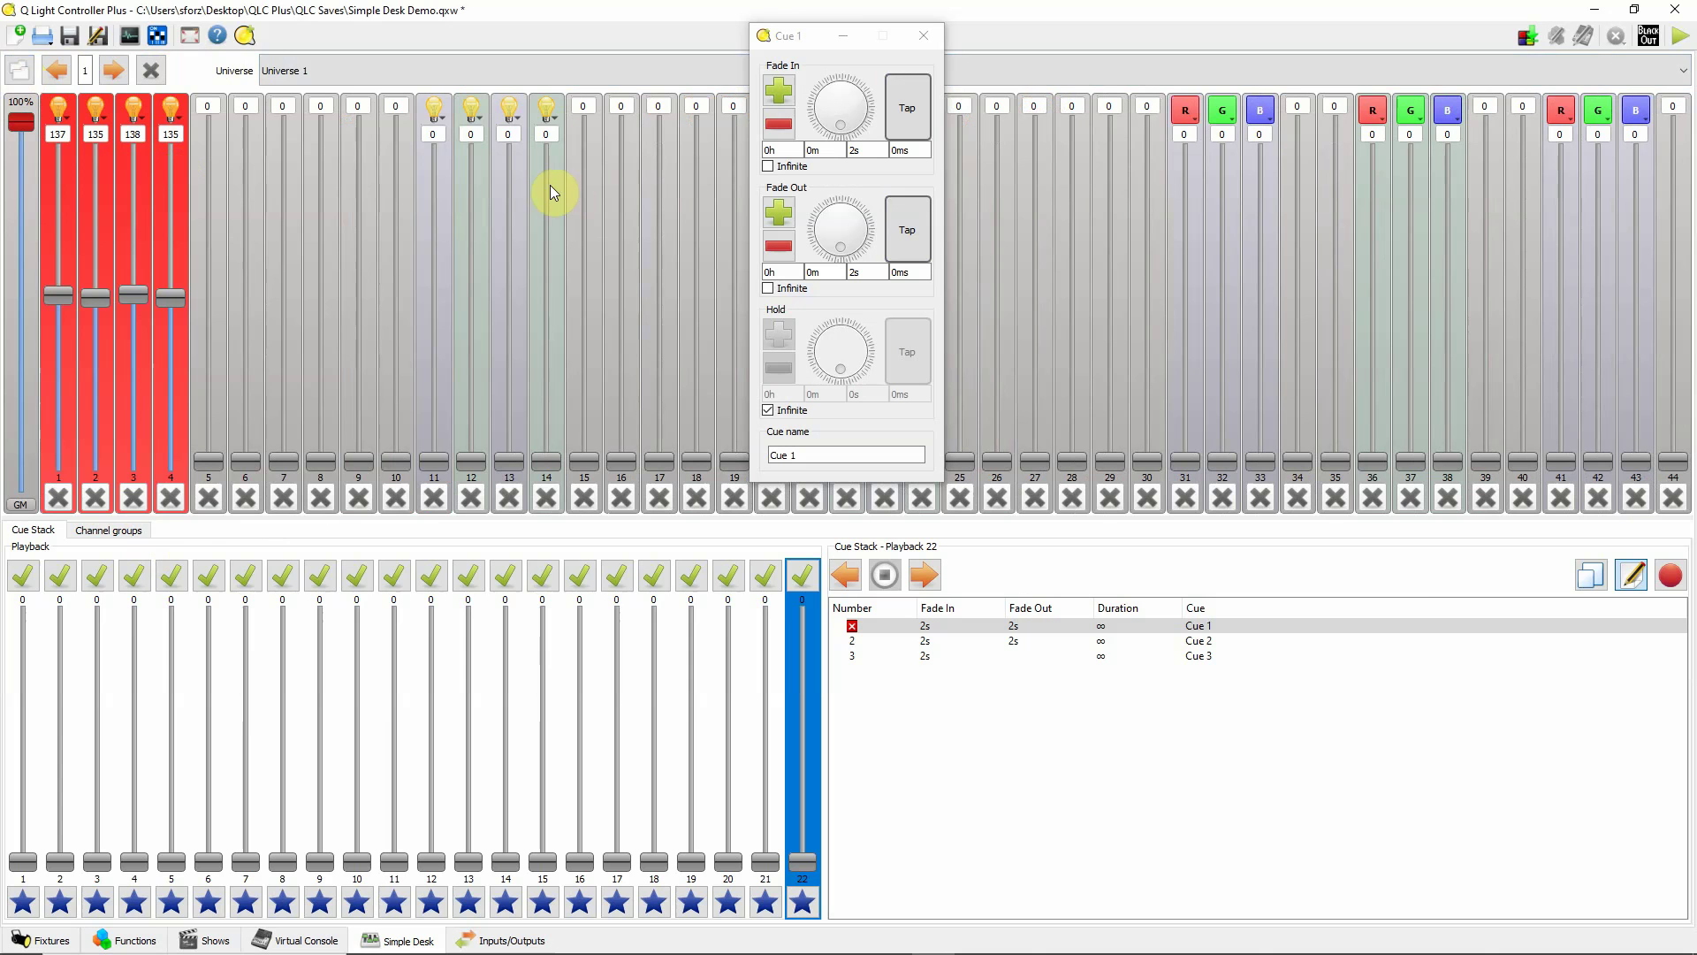
click(761, 36)
click(937, 177)
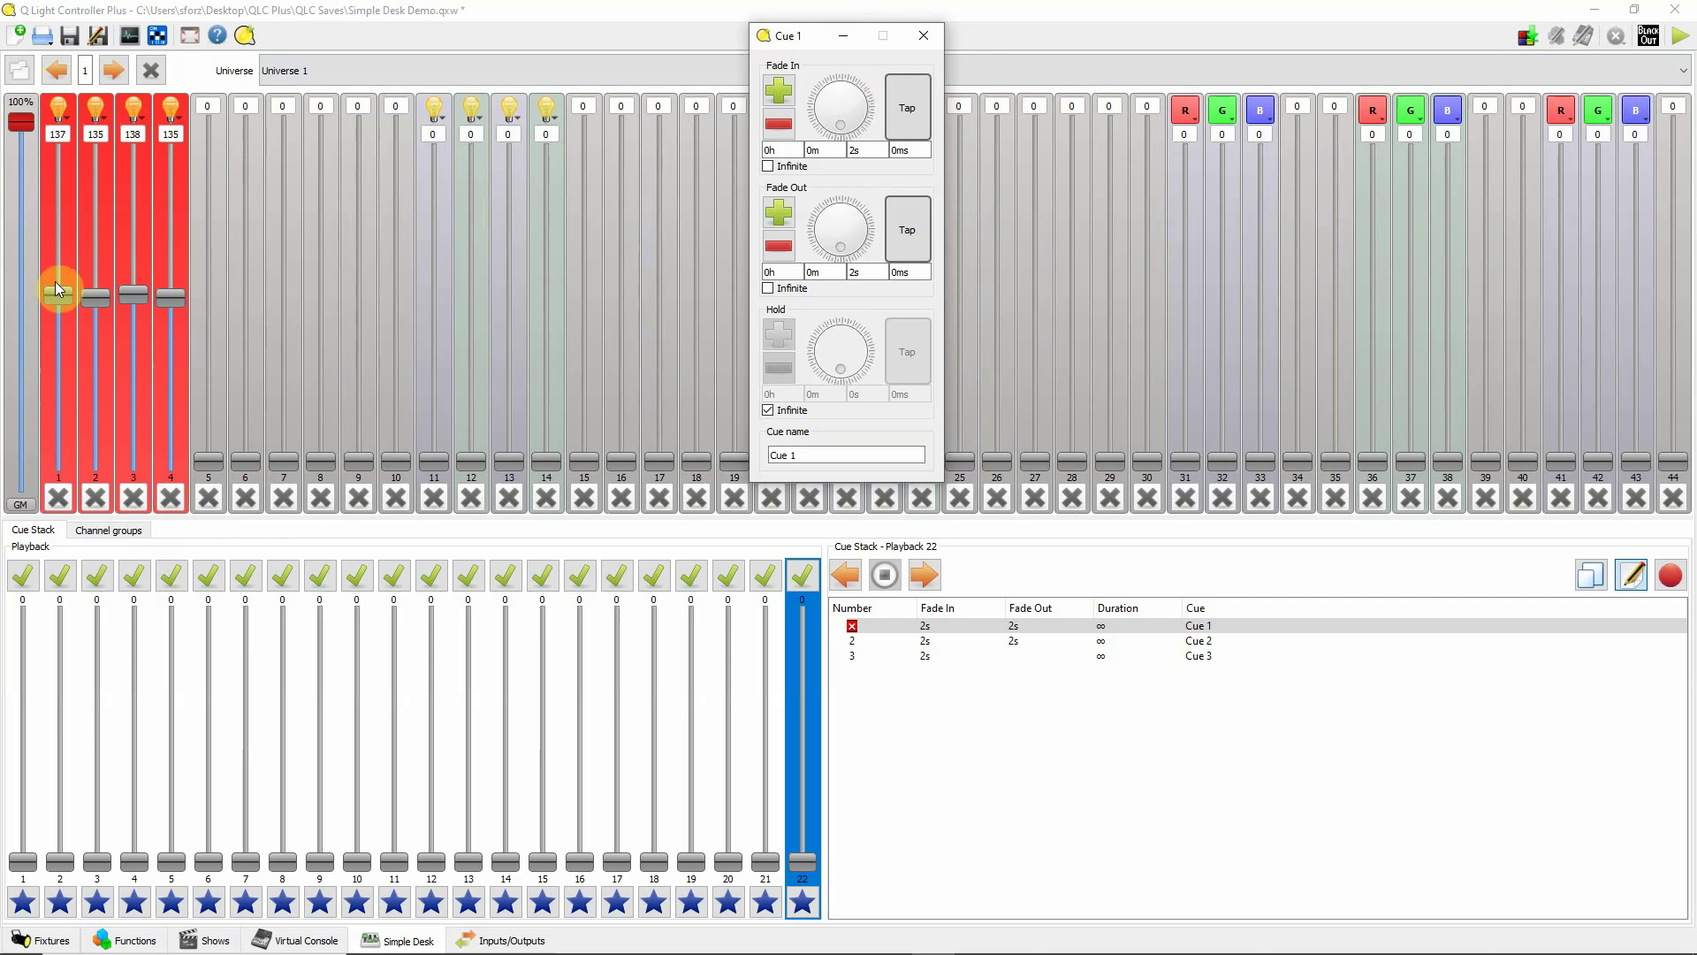
drag(54, 291, 55, 371)
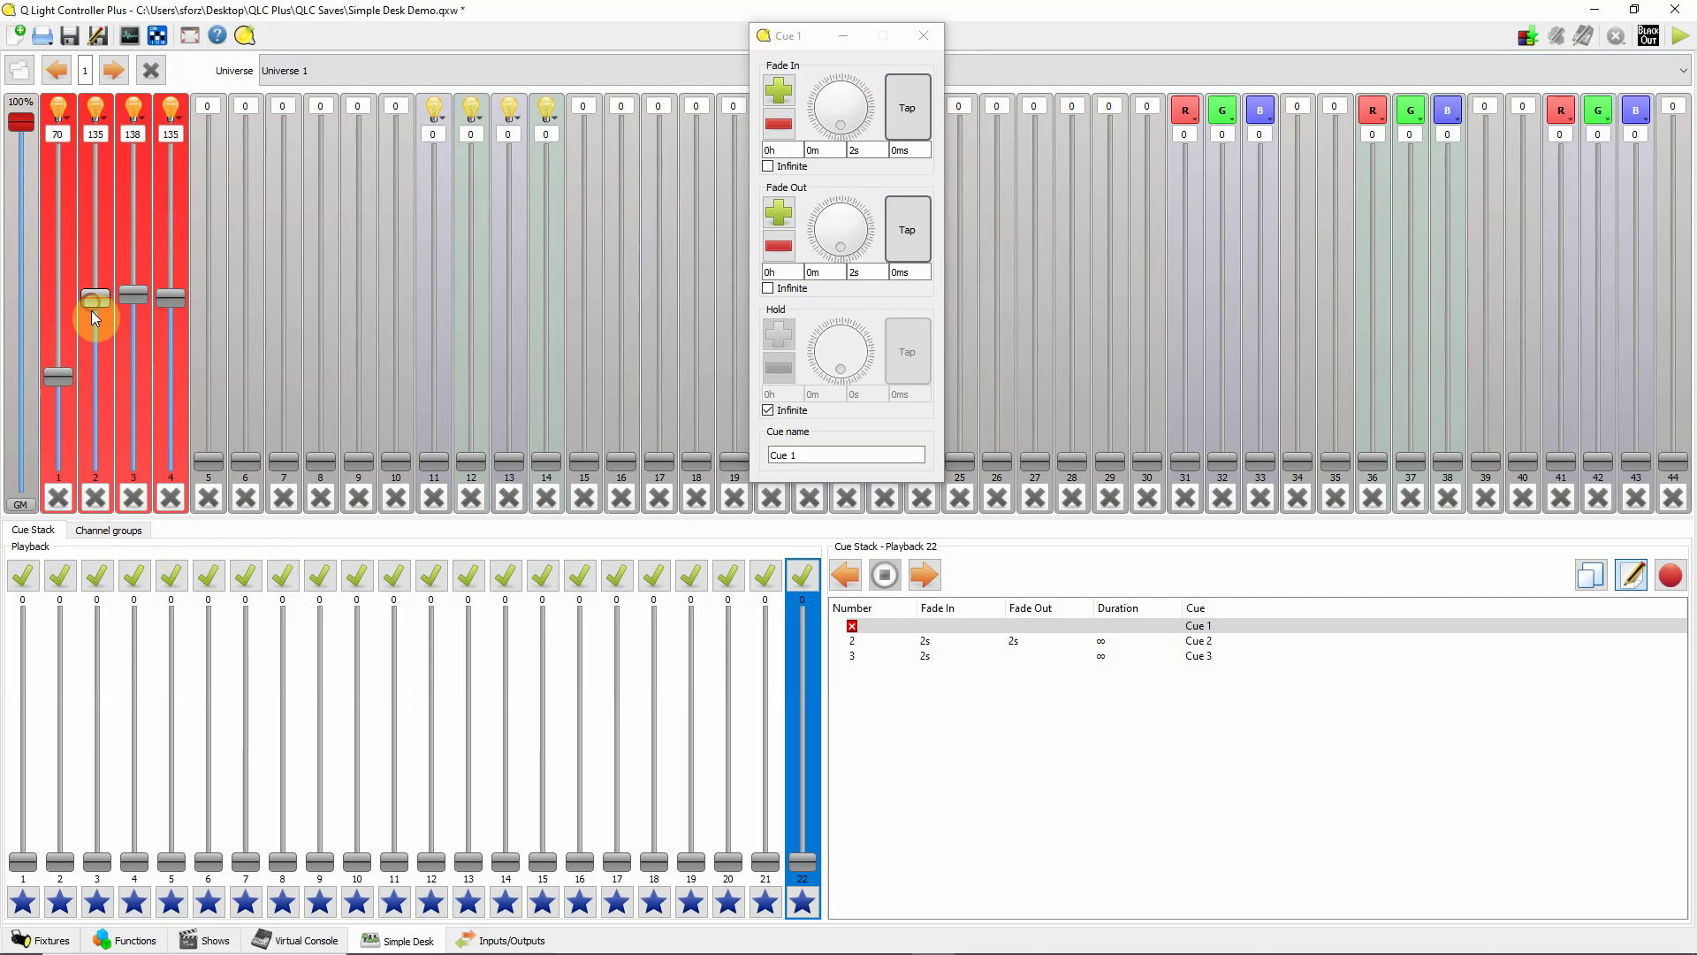
drag(92, 311, 92, 391)
click(839, 118)
click(864, 157)
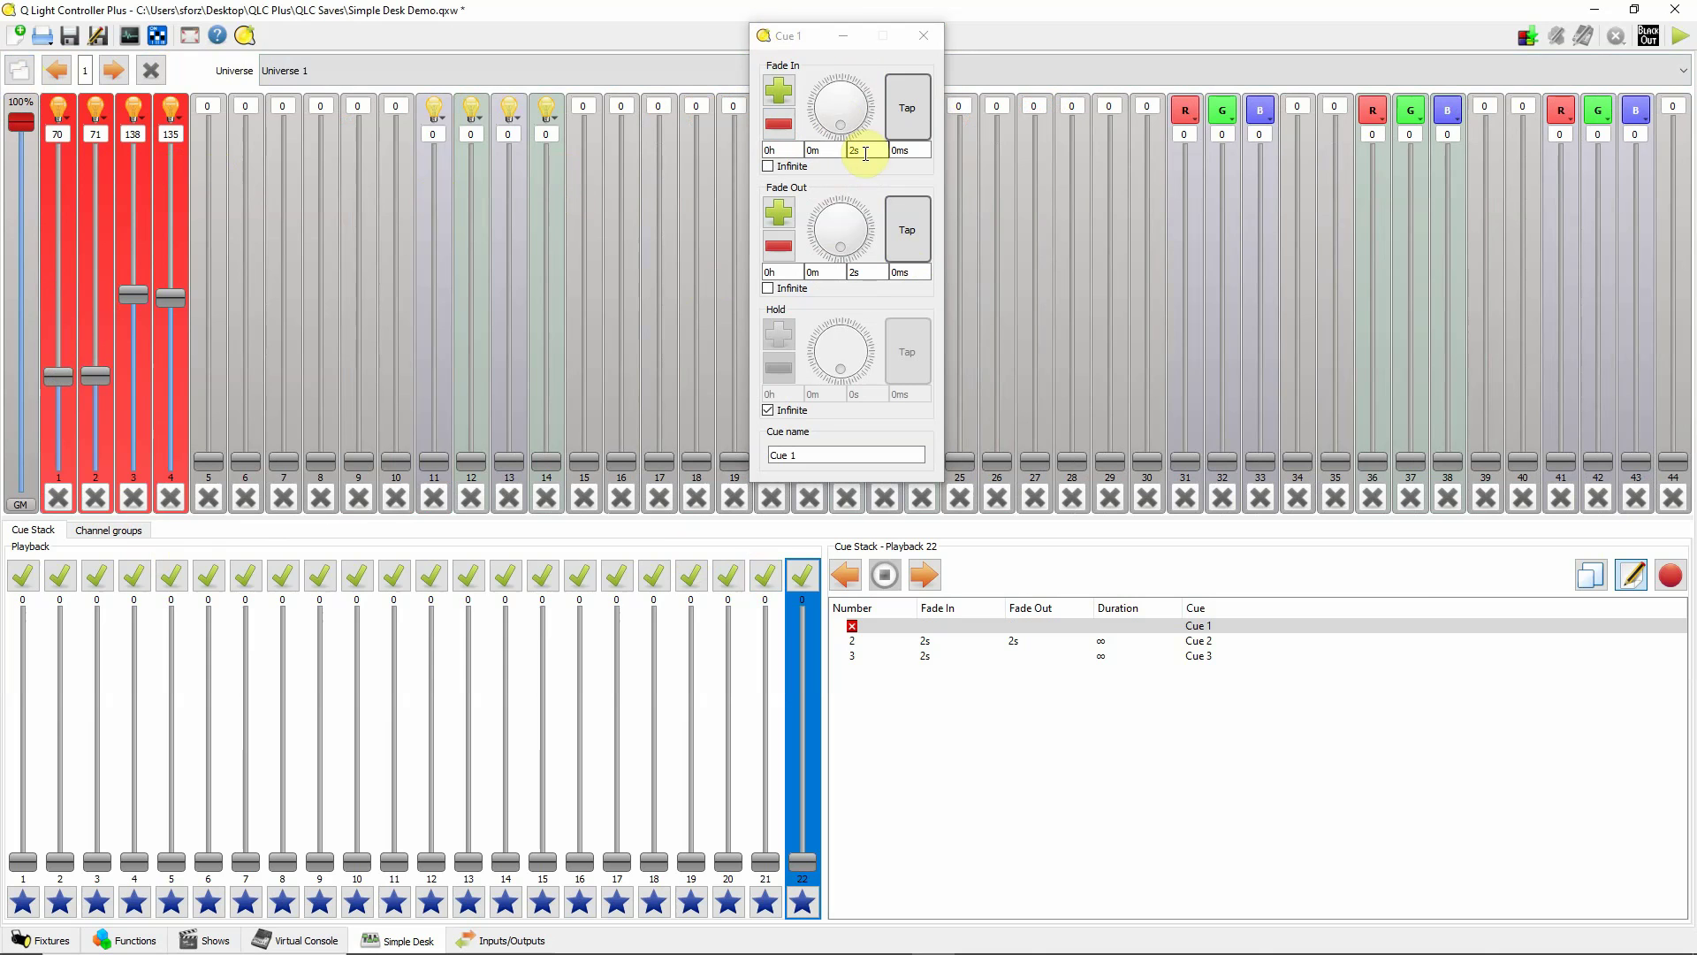
click(874, 275)
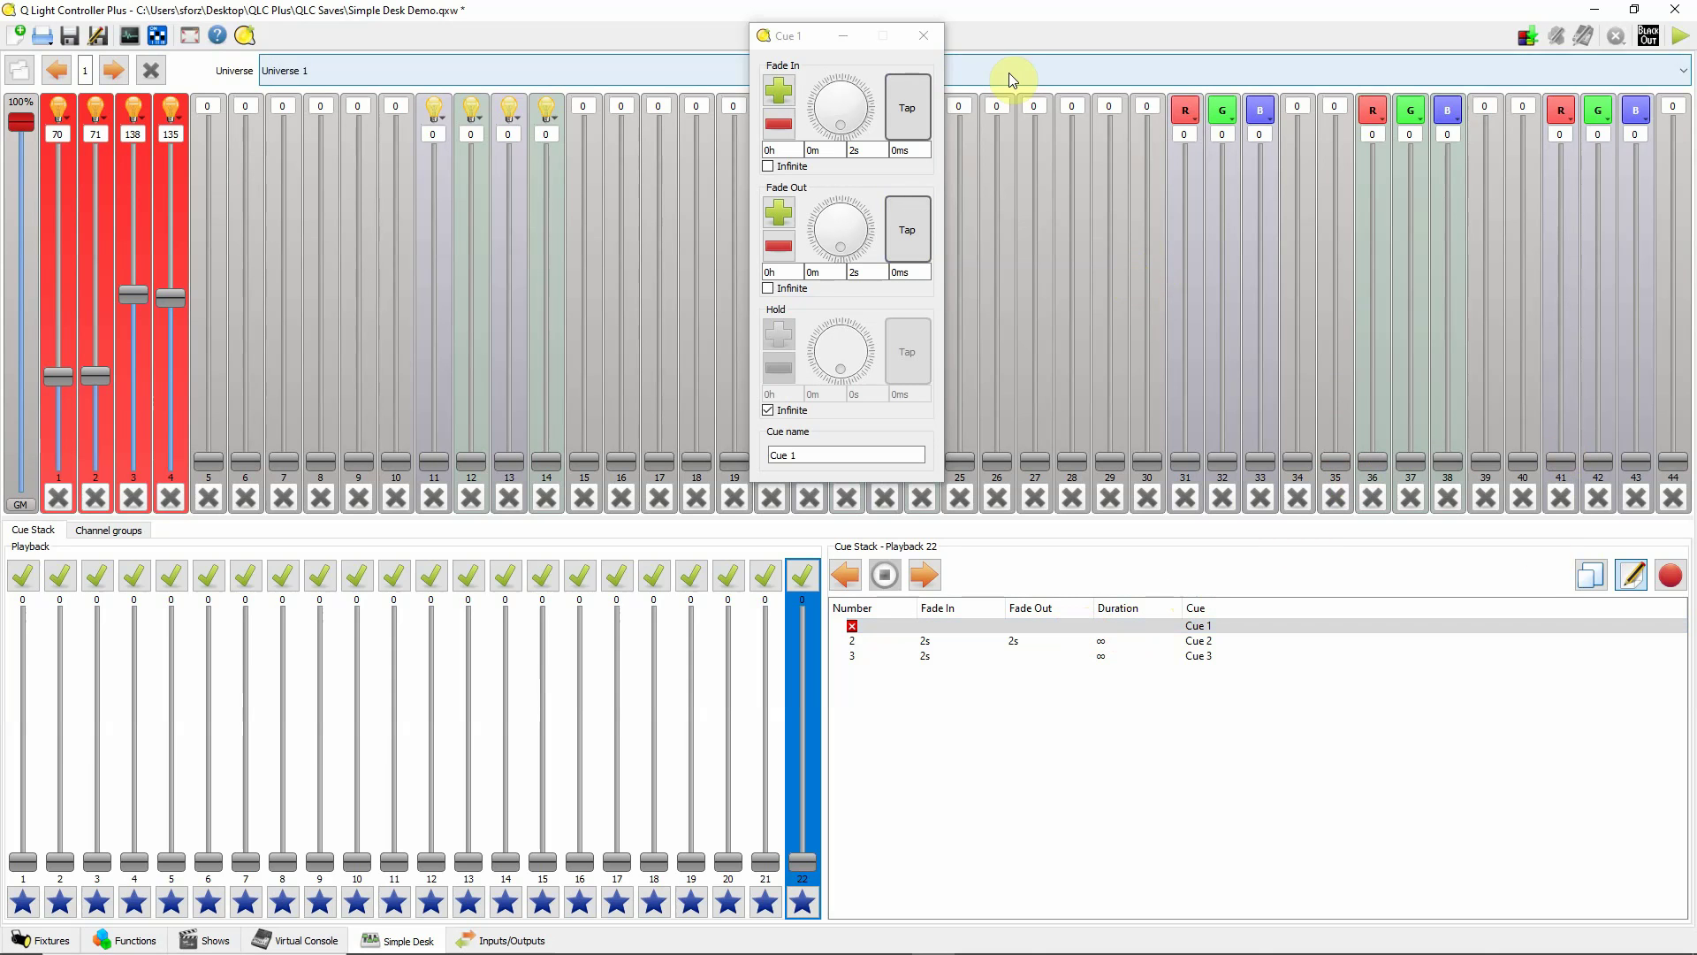
click(924, 35)
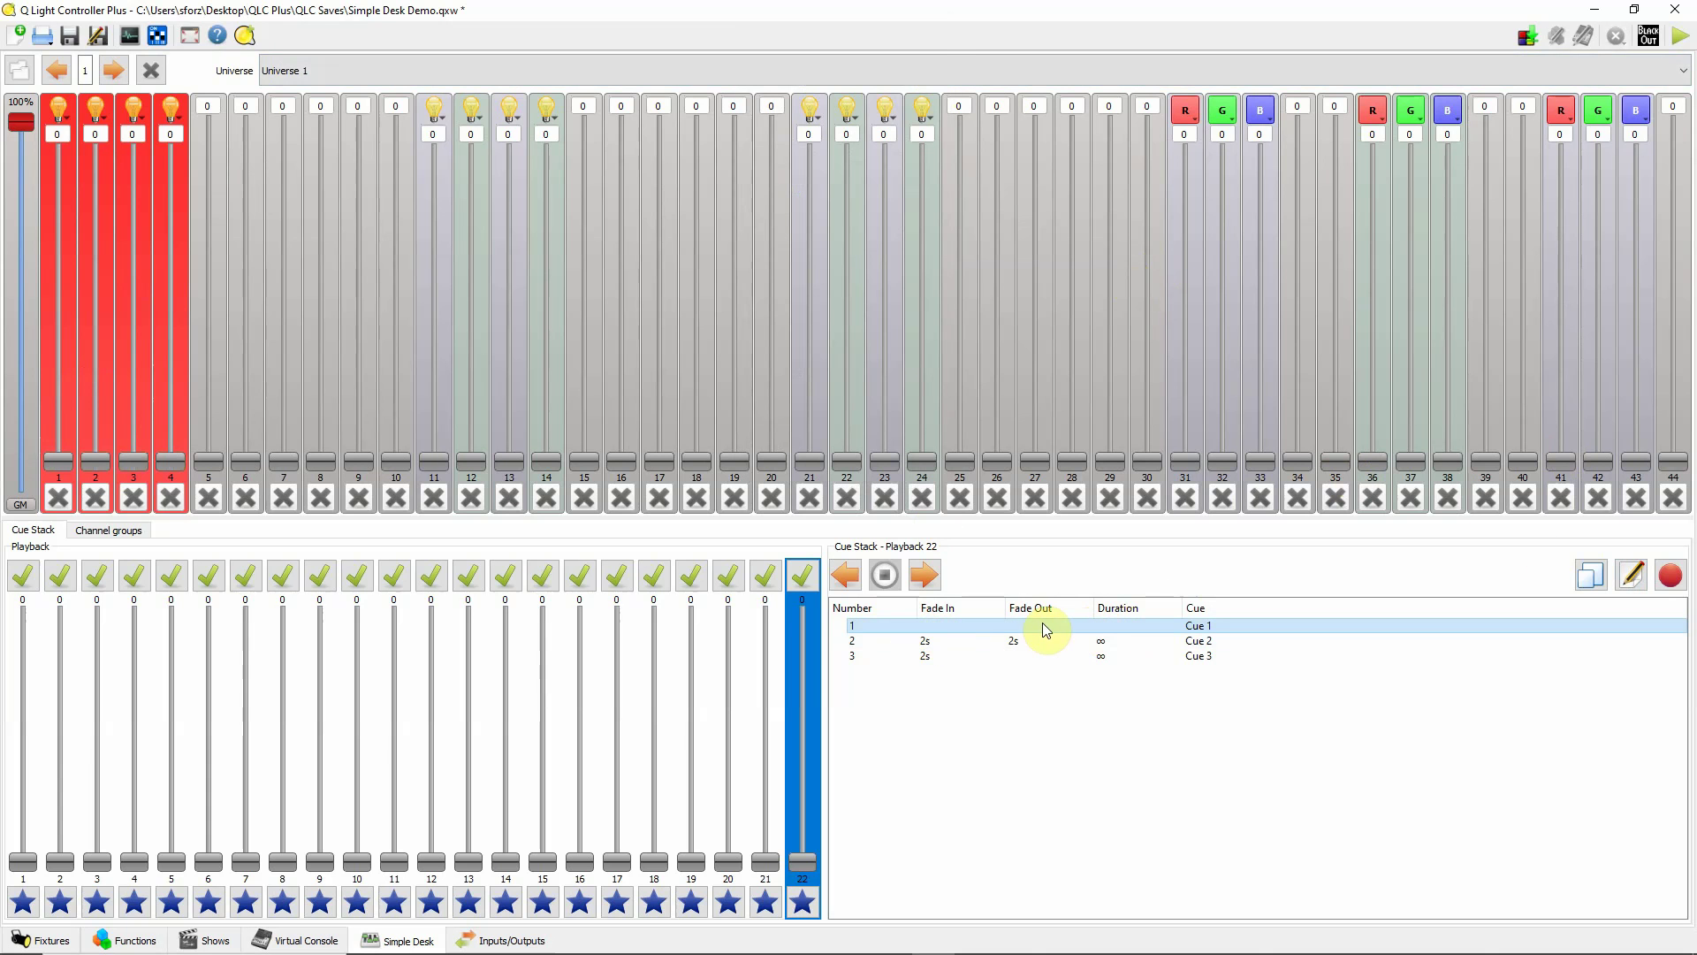
Set Cue 1's fade in and fade out to 2 s with infinite hold, then clear the desk.
click(1632, 576)
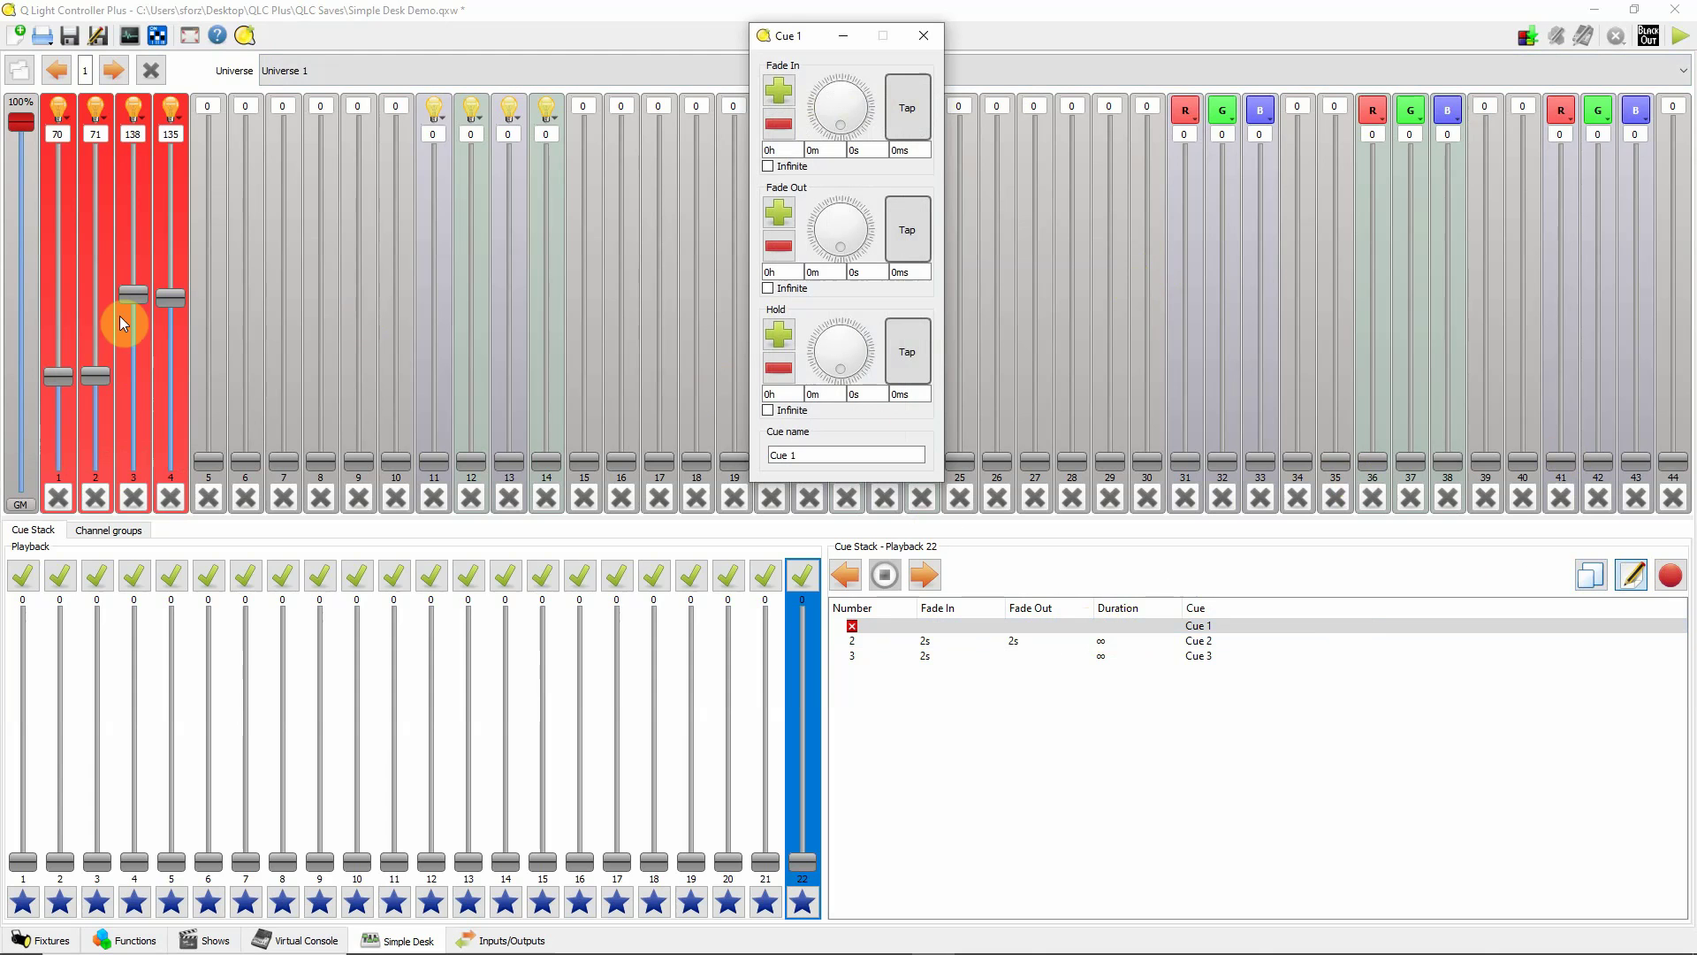
click(866, 150)
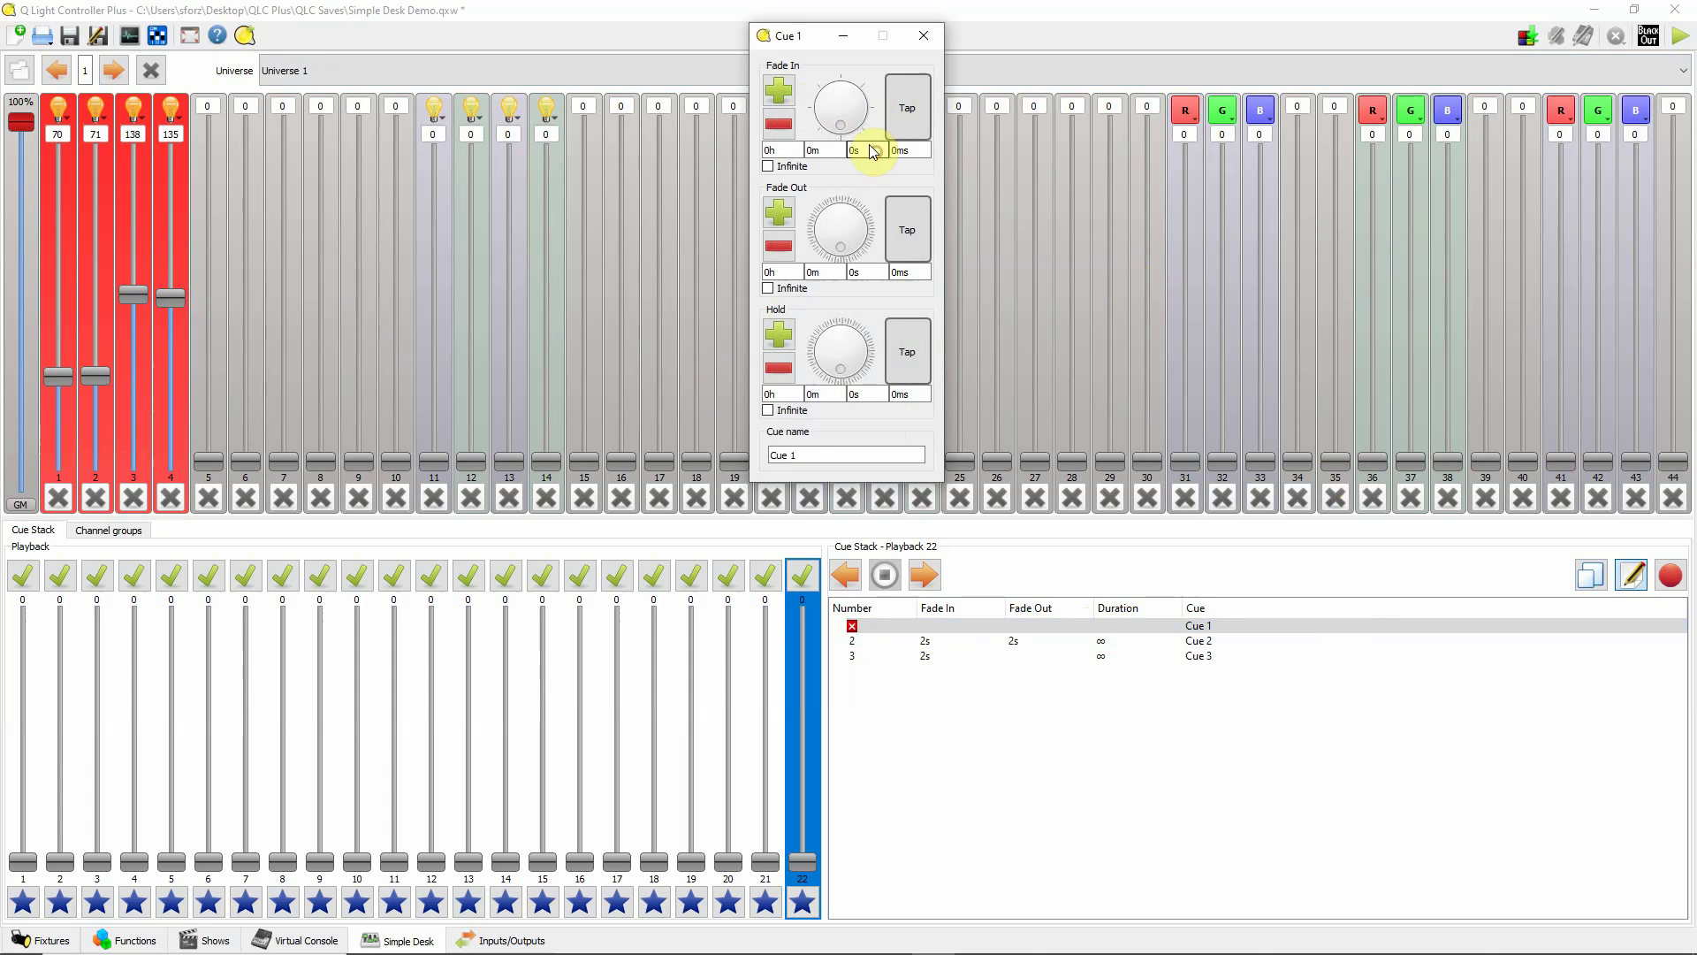
click(779, 91)
click(778, 90)
click(871, 273)
click(779, 212)
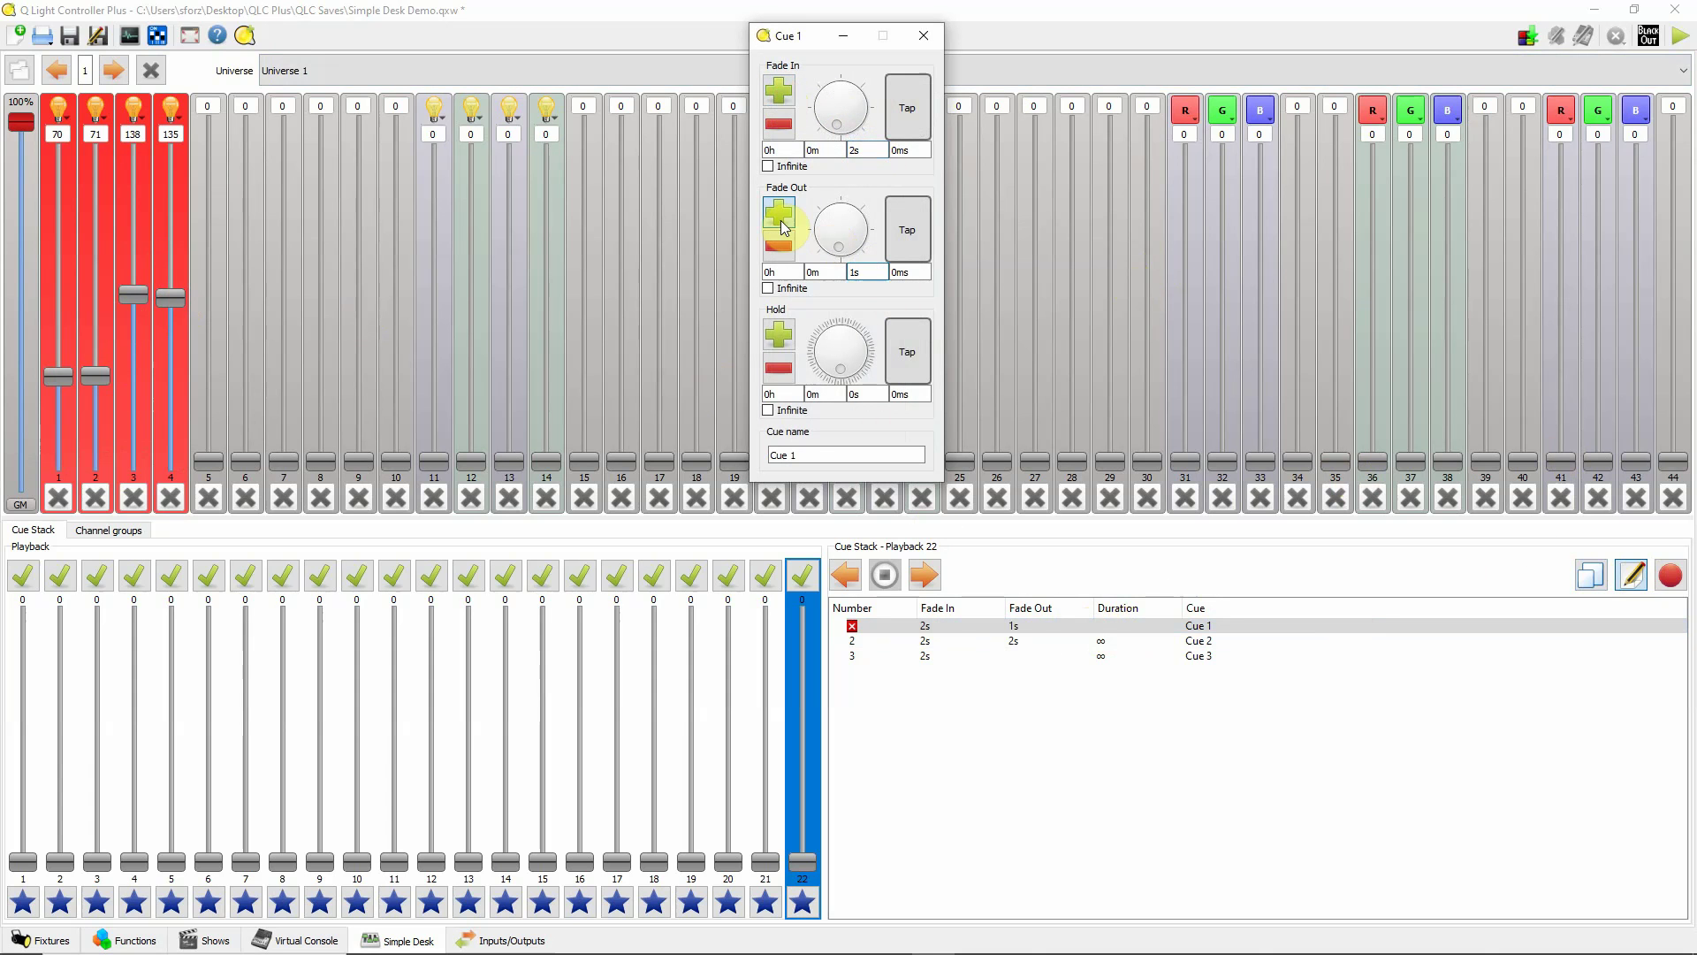
click(778, 212)
click(767, 410)
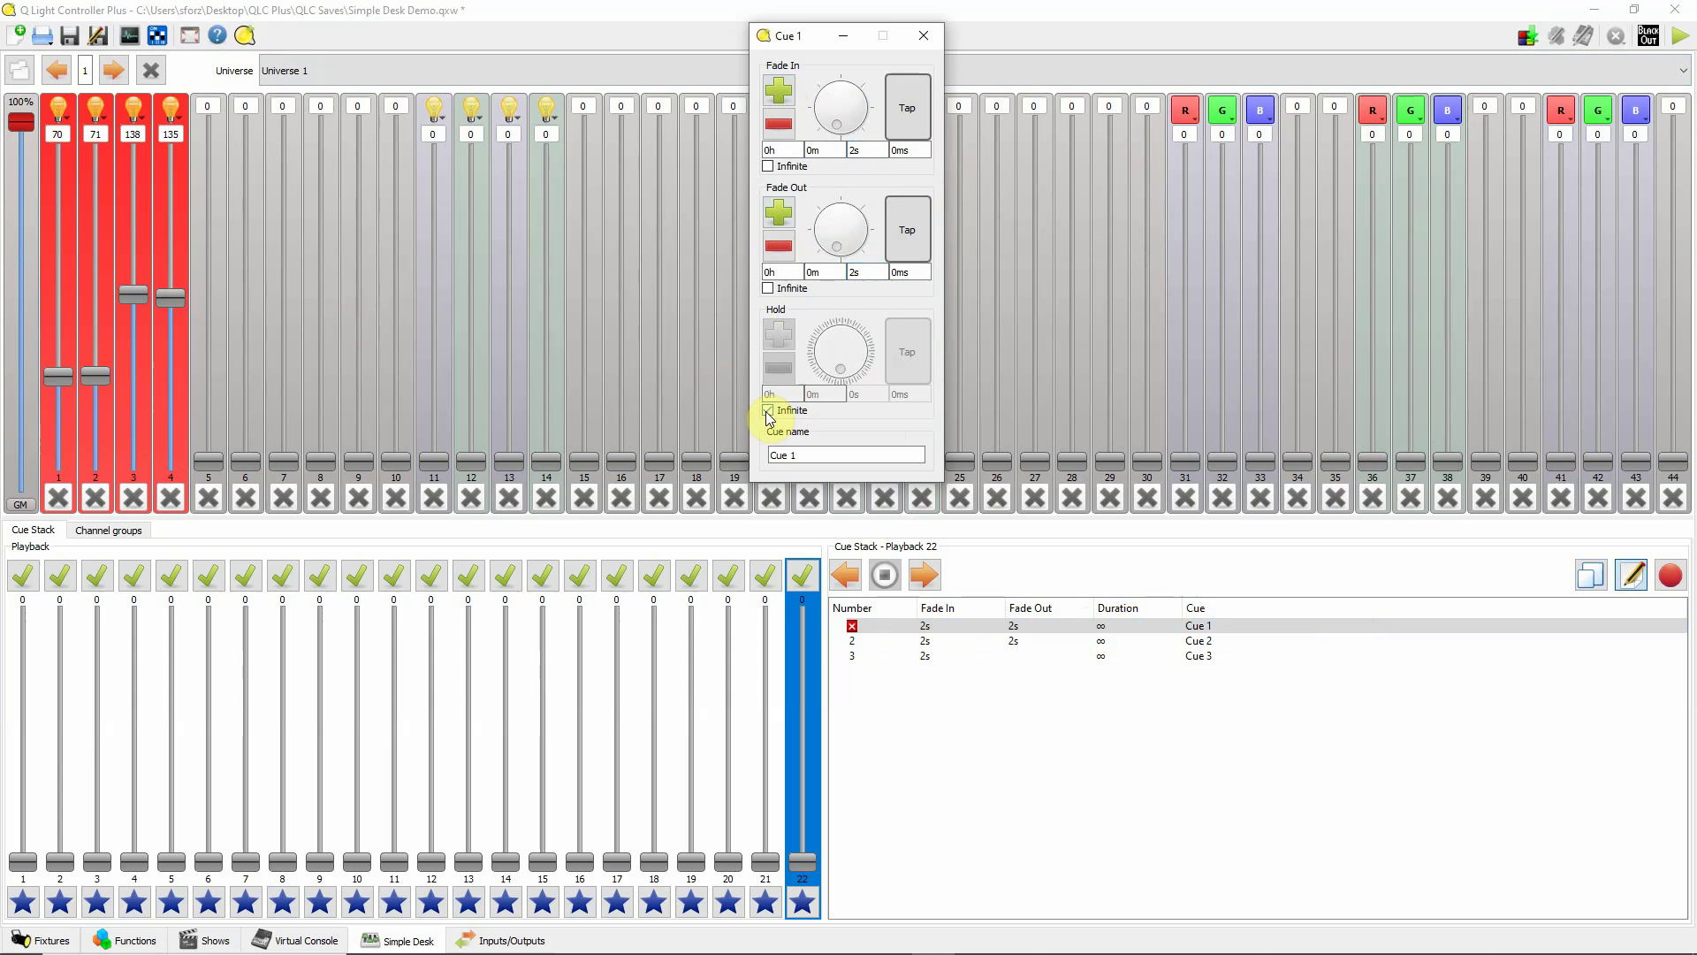
click(929, 37)
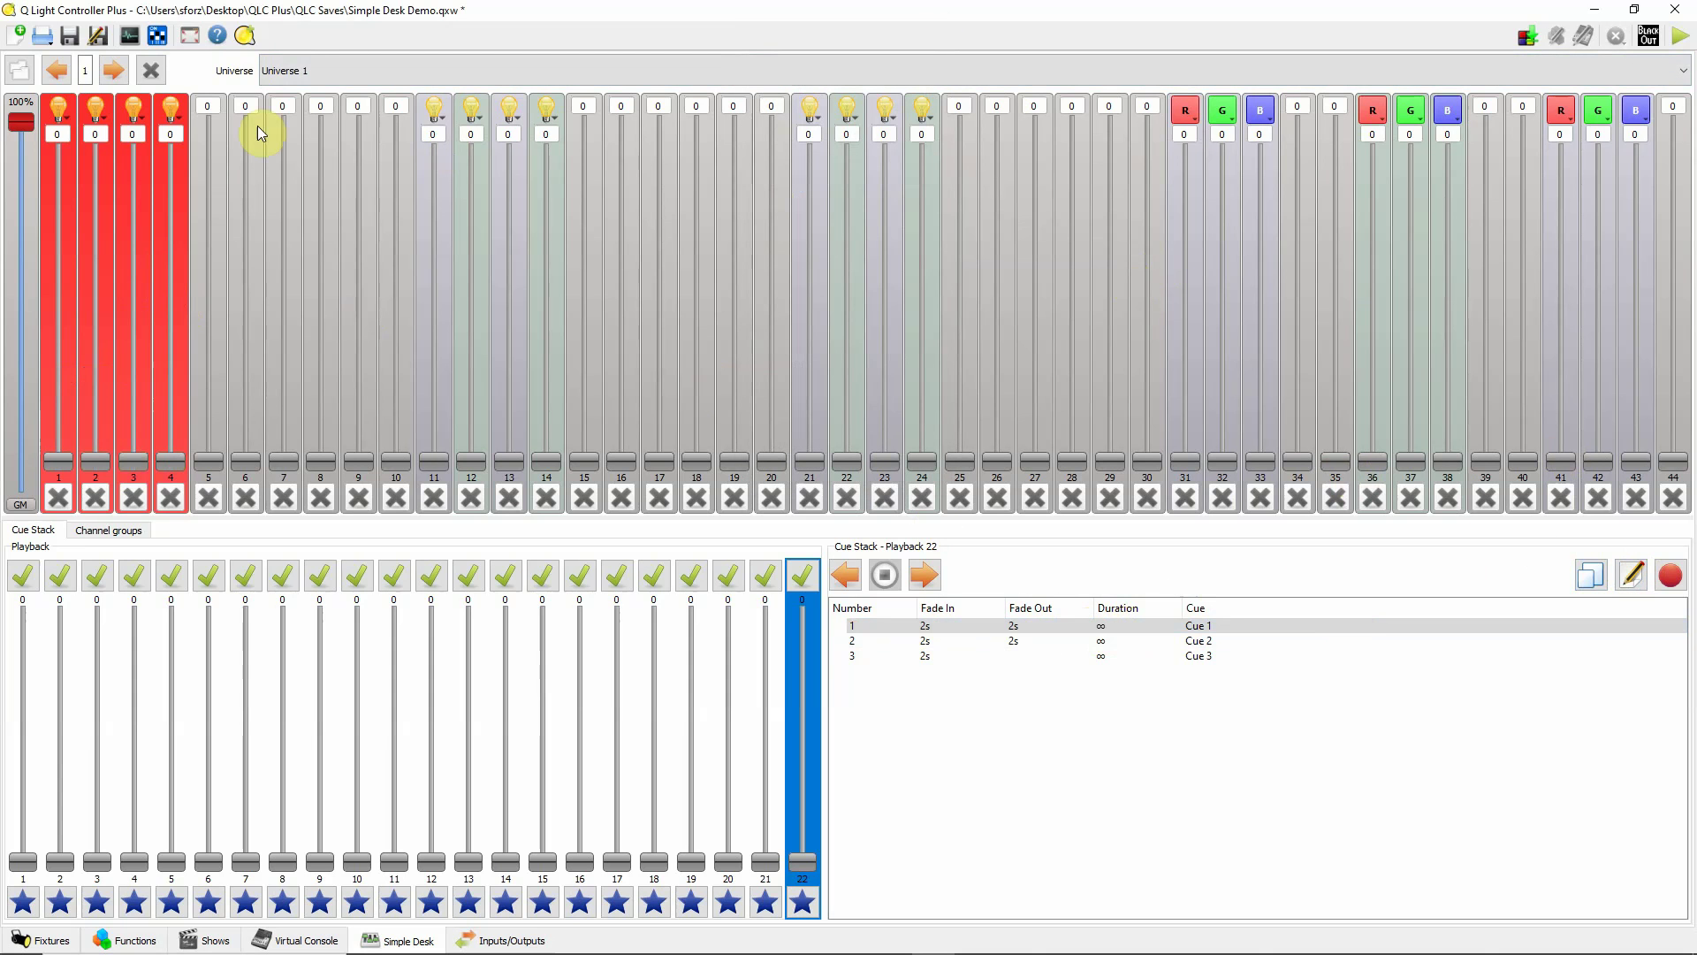
click(151, 71)
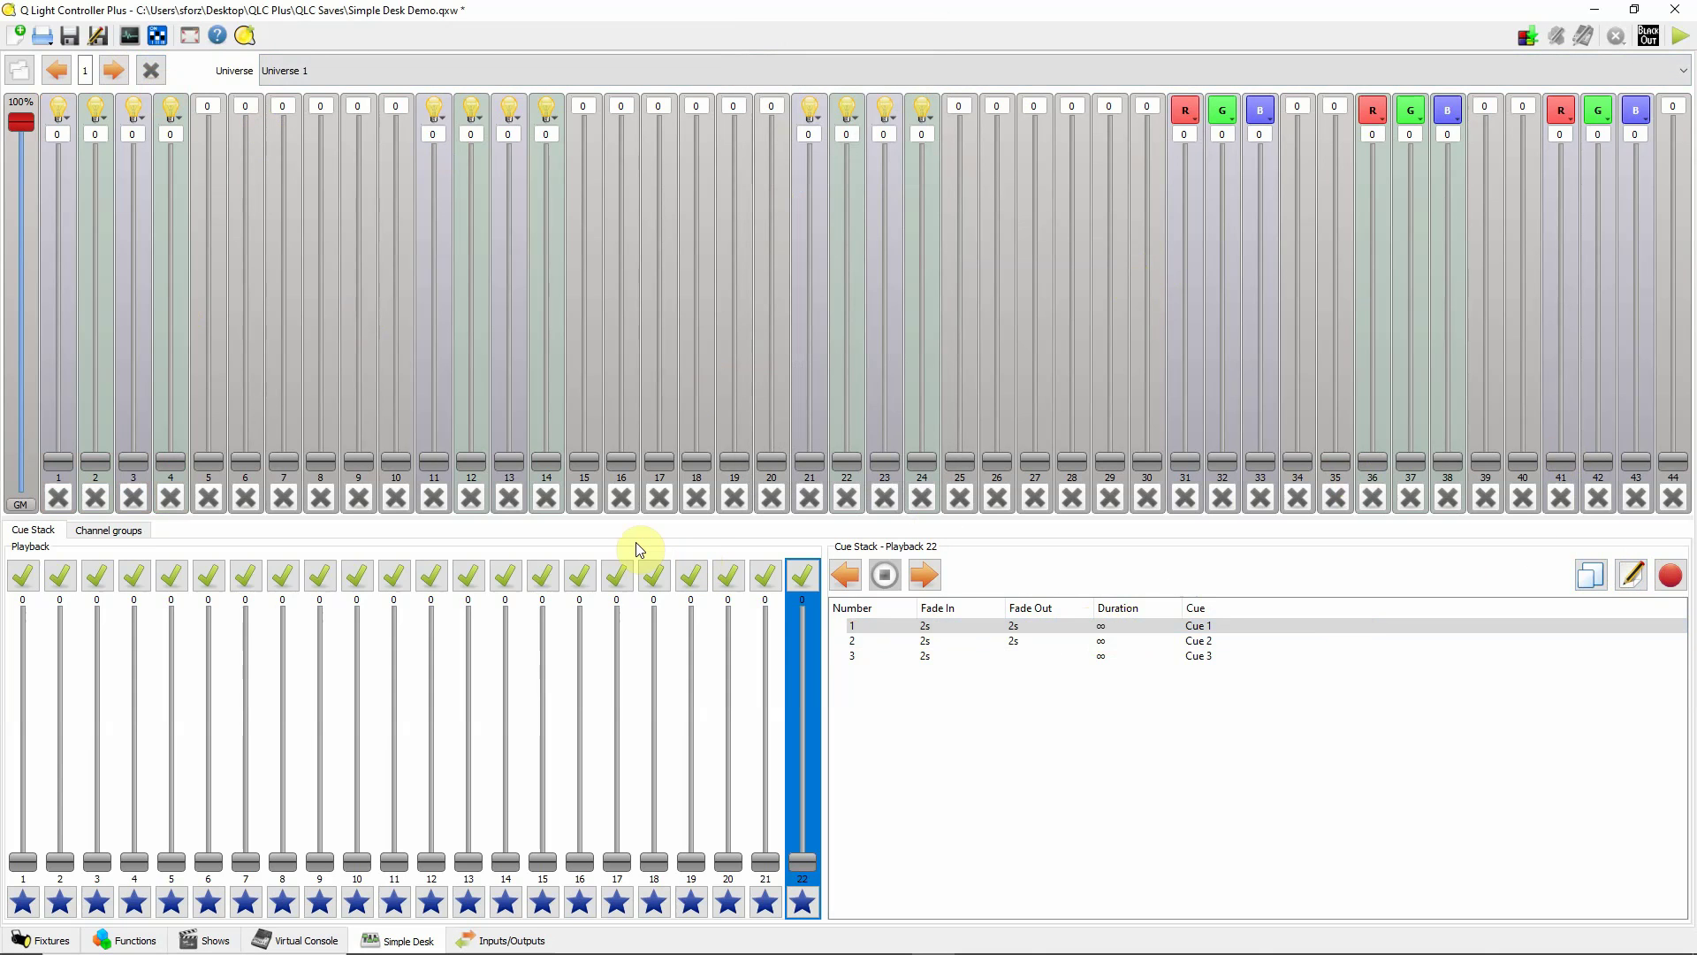
In Cue 2, lower channel 11 to 116 and channel 13 to about 120.
click(956, 643)
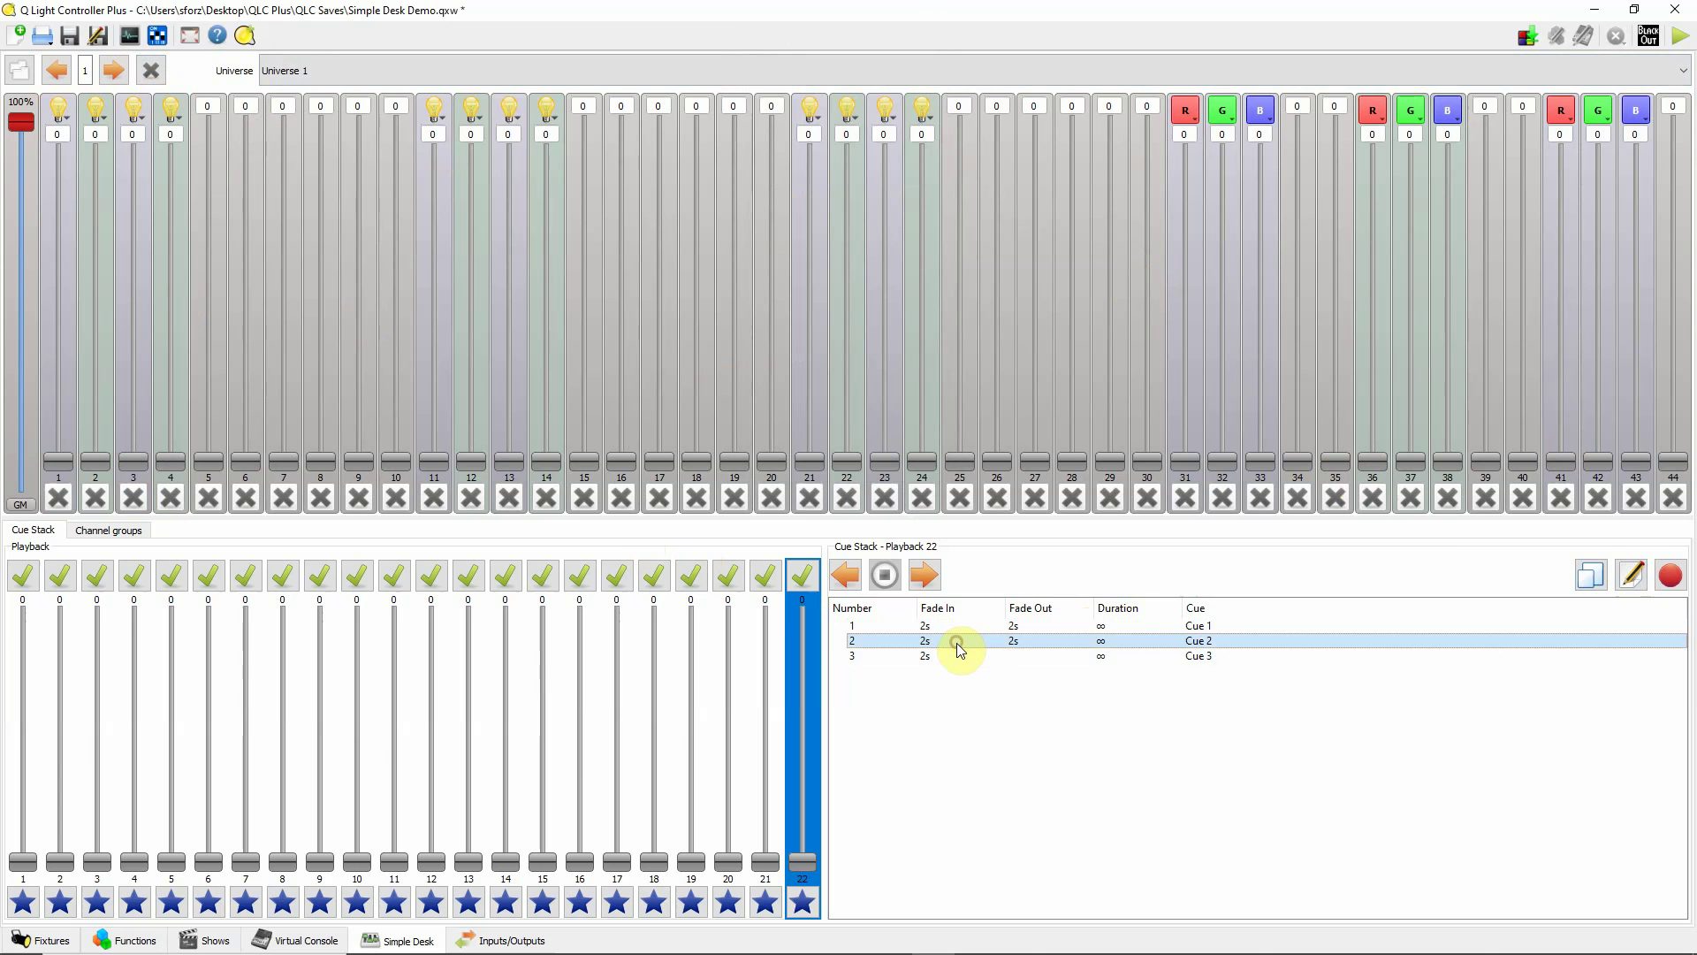
click(1633, 577)
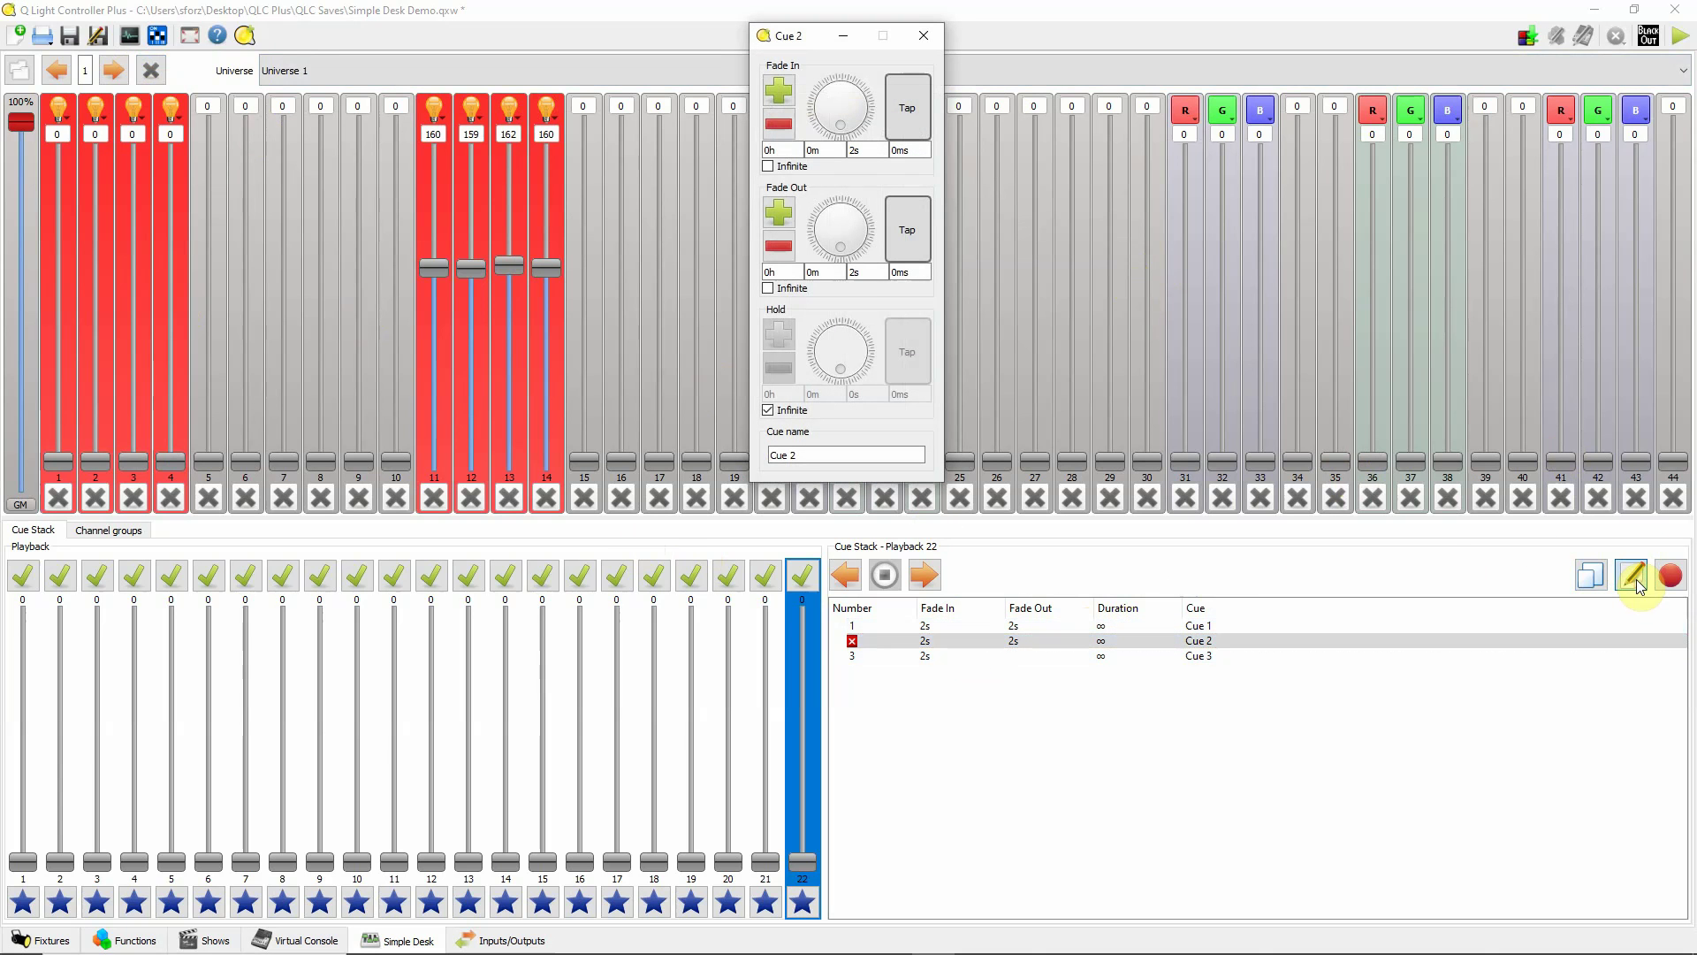
drag(442, 283, 434, 320)
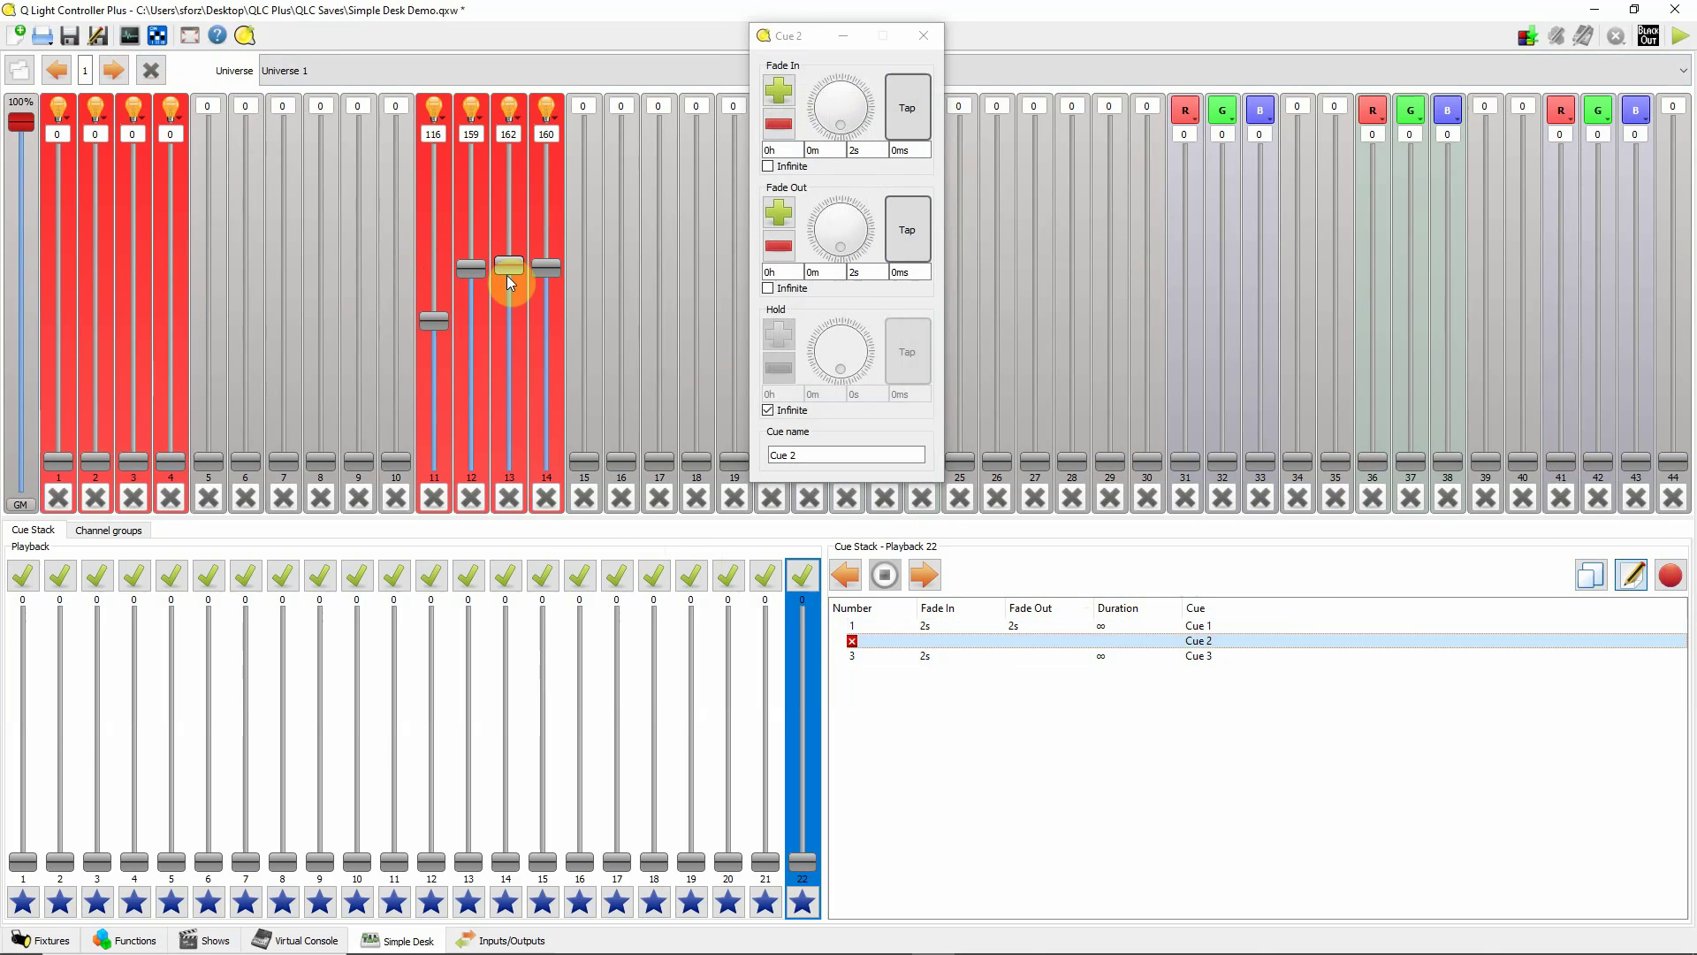
drag(506, 274, 508, 324)
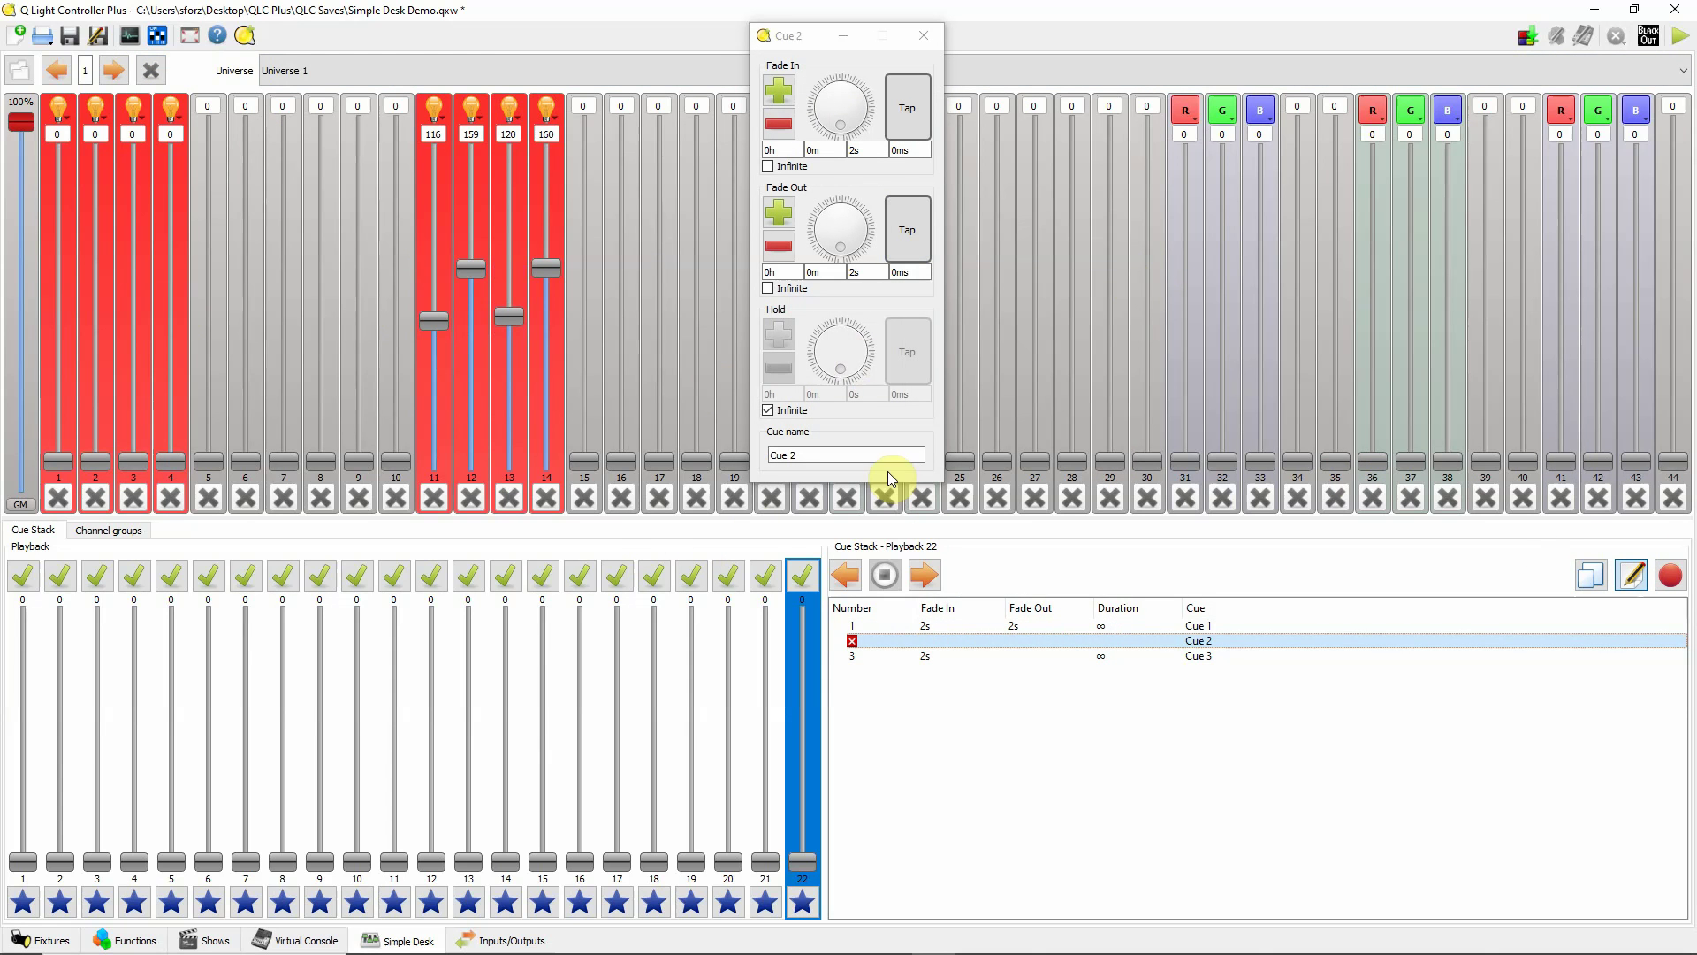
Keep Cue 2's 2 s fades and infinite hold, clear the desk, and regroup channels by fixture.
click(869, 151)
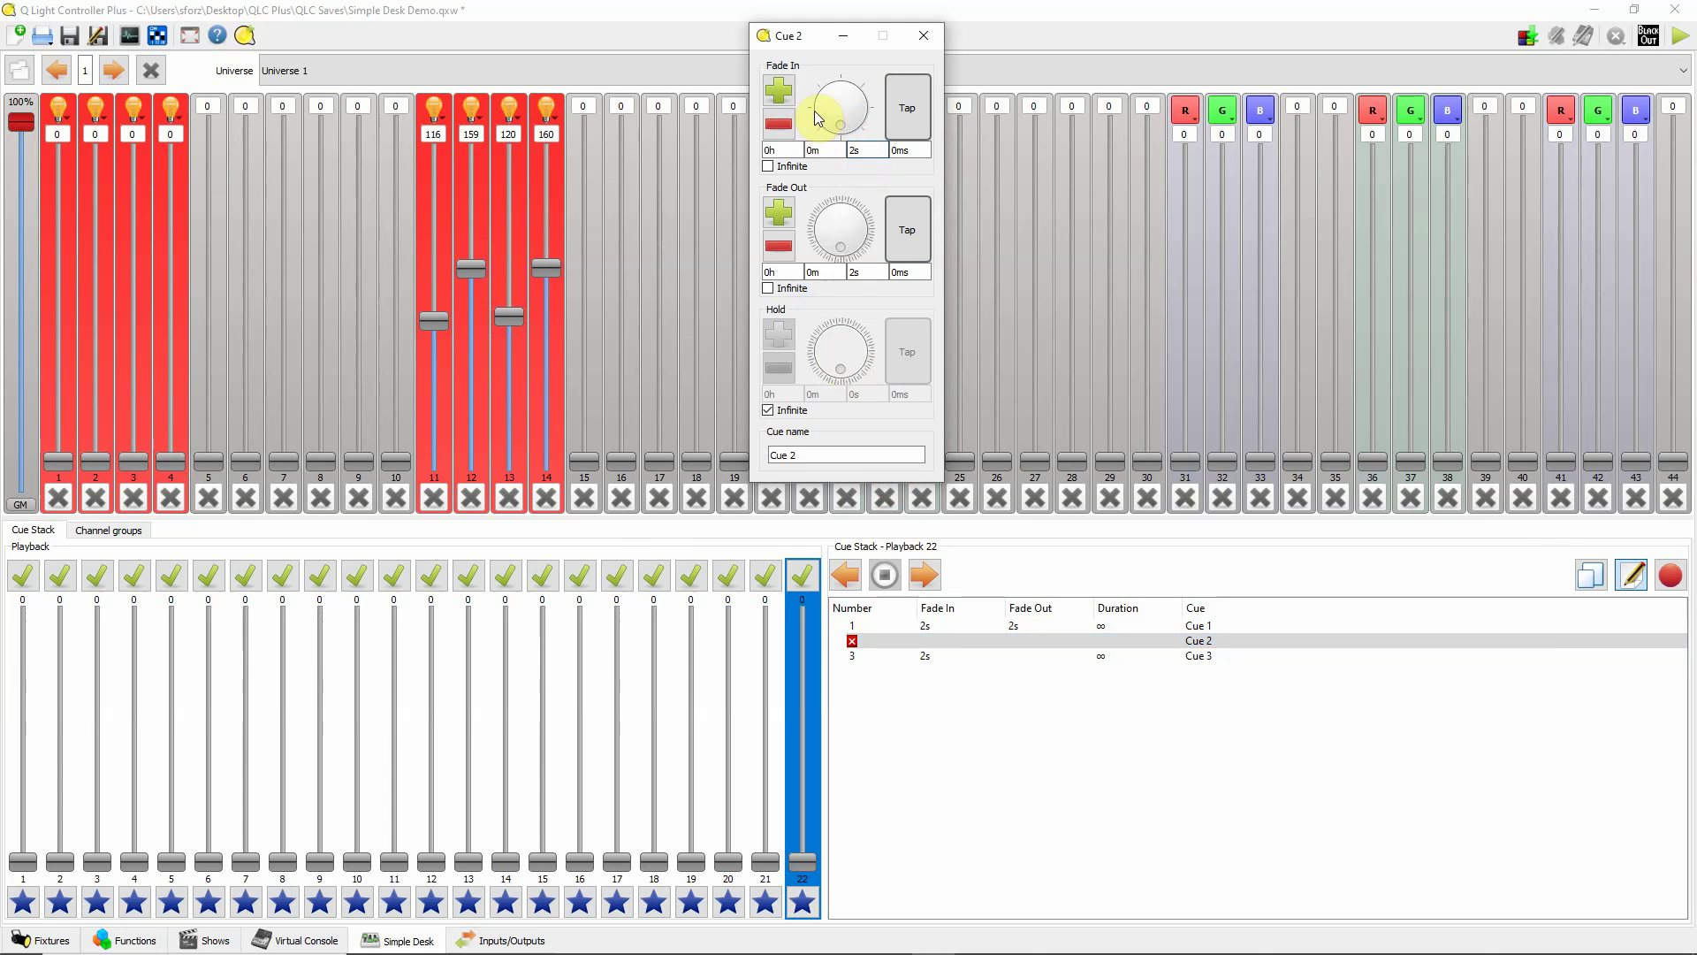
click(869, 272)
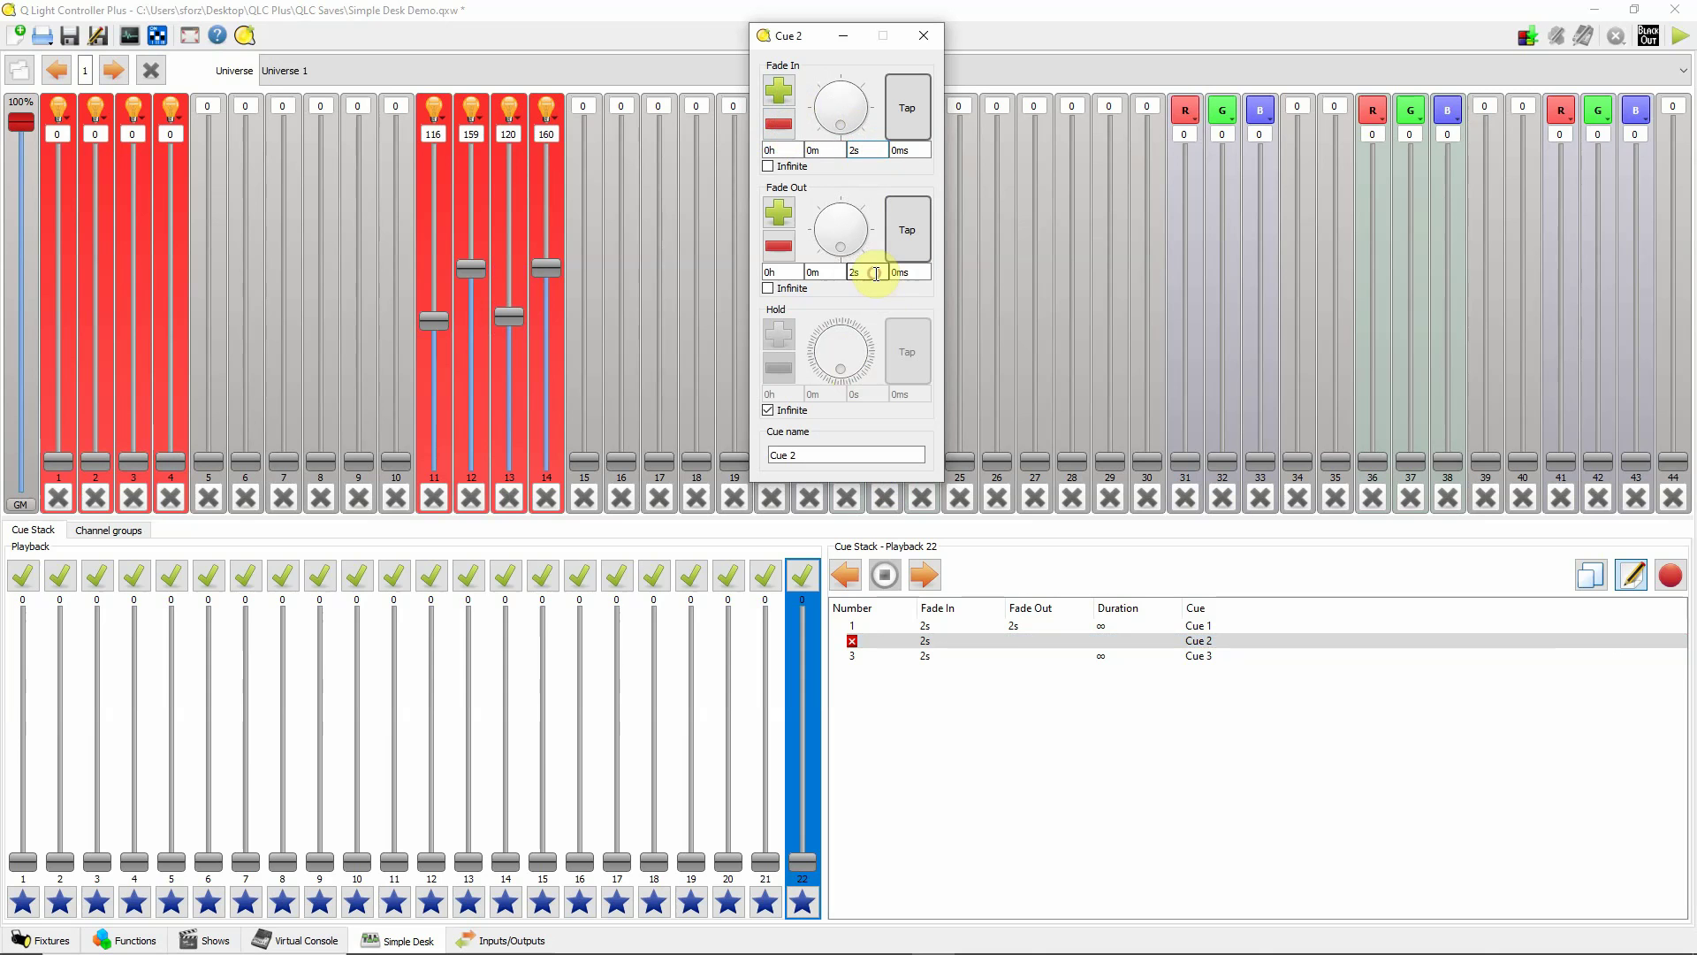
click(768, 411)
click(768, 411)
click(923, 35)
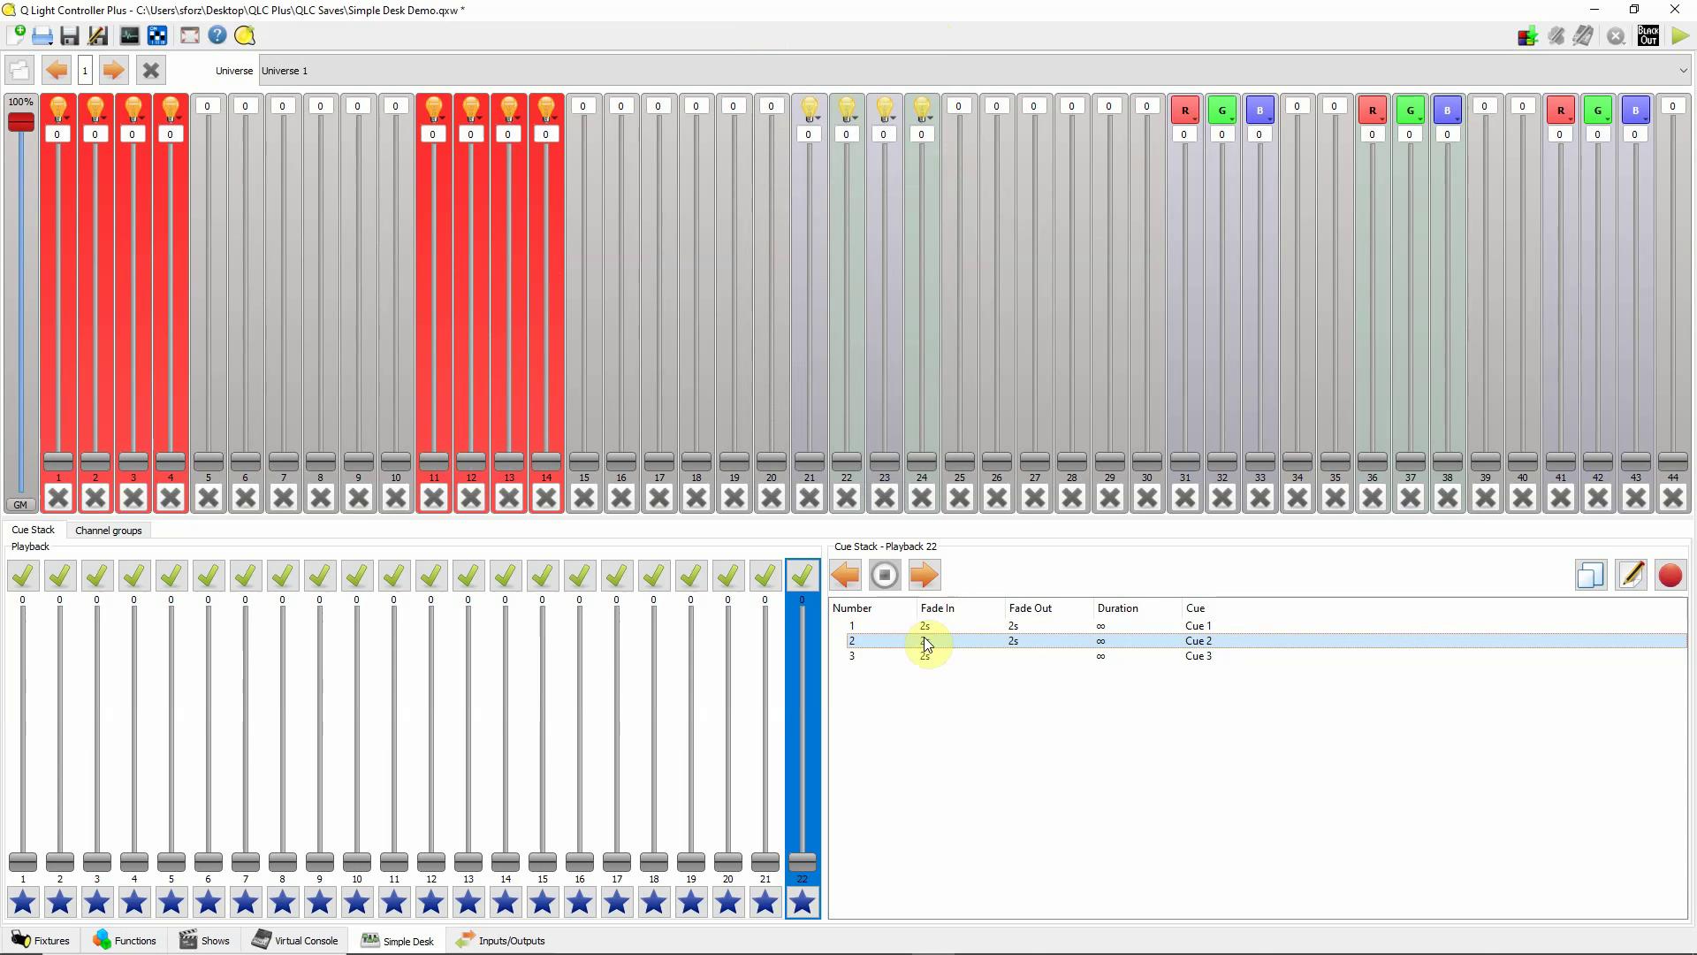
click(152, 70)
click(19, 70)
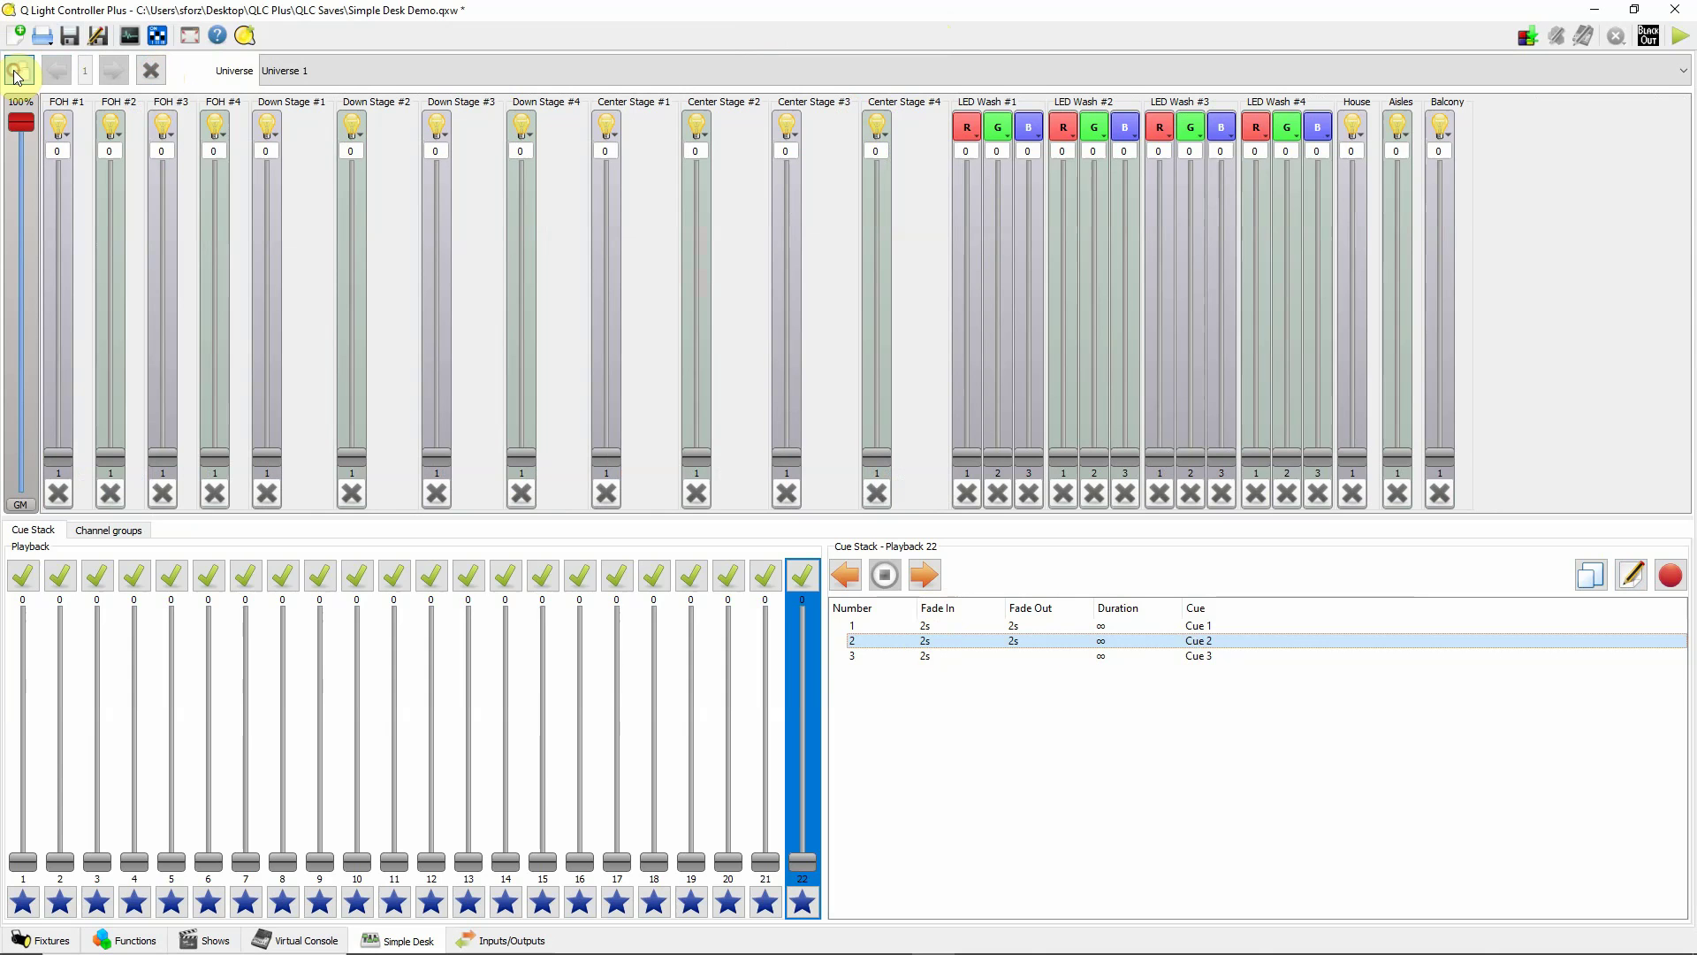
Play Cue 1 then Cue 2 on playback 22, stop the stack, and restart Cue 1.
click(924, 576)
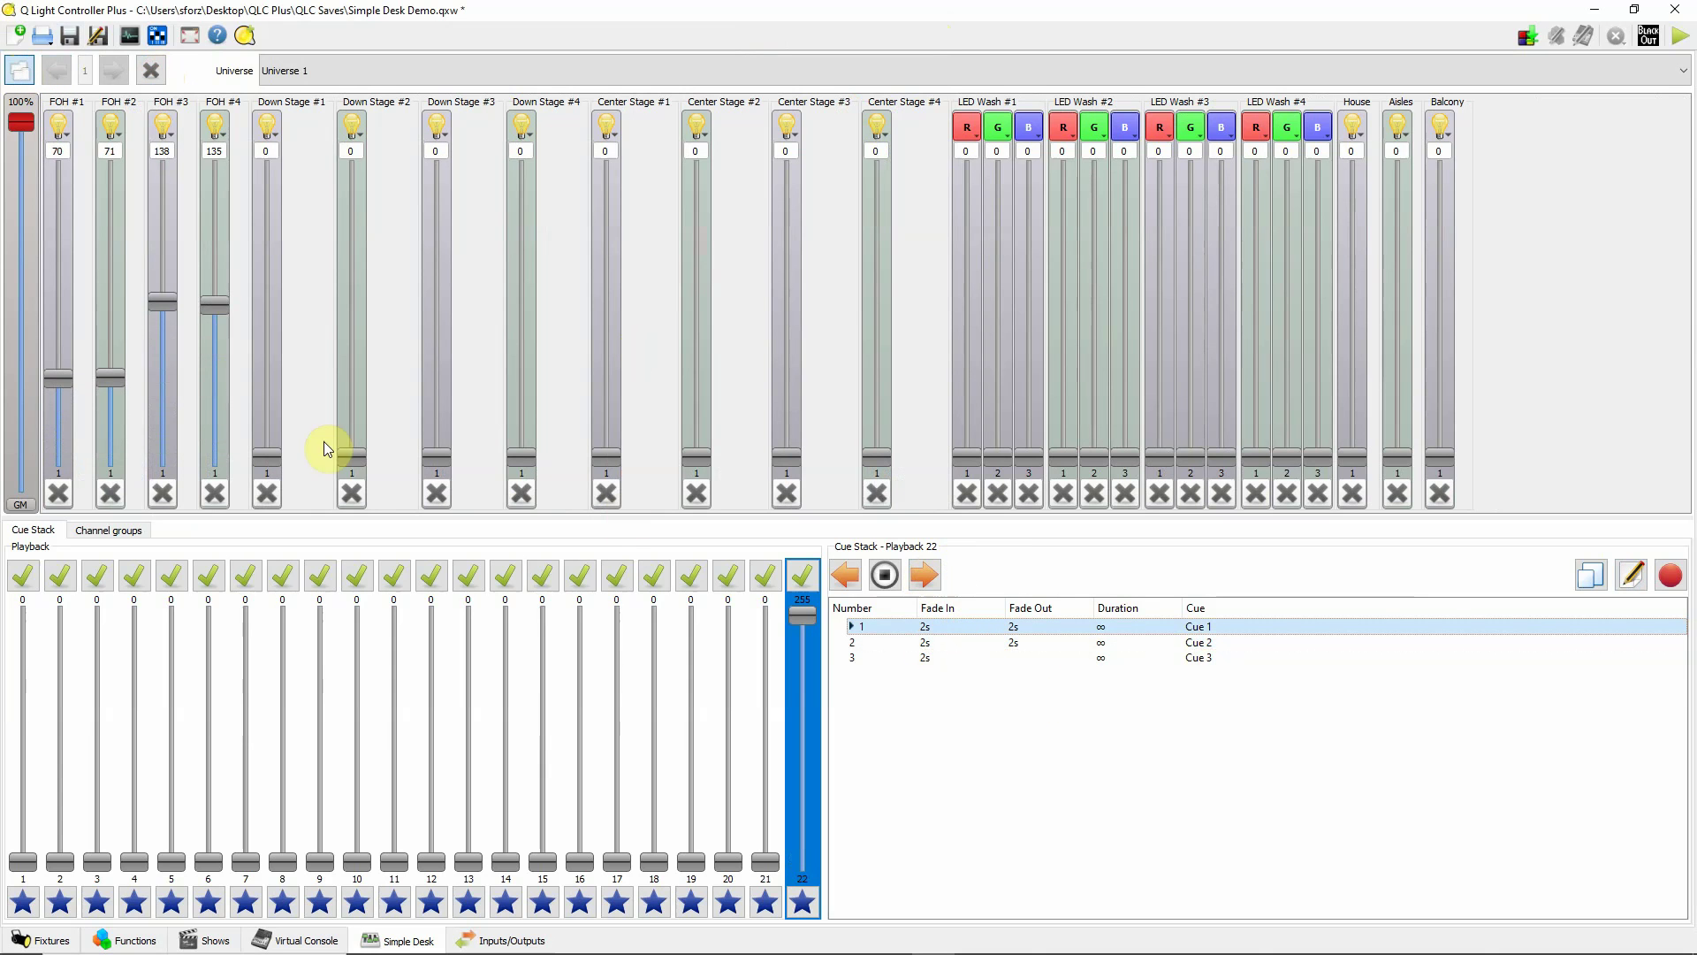
click(924, 576)
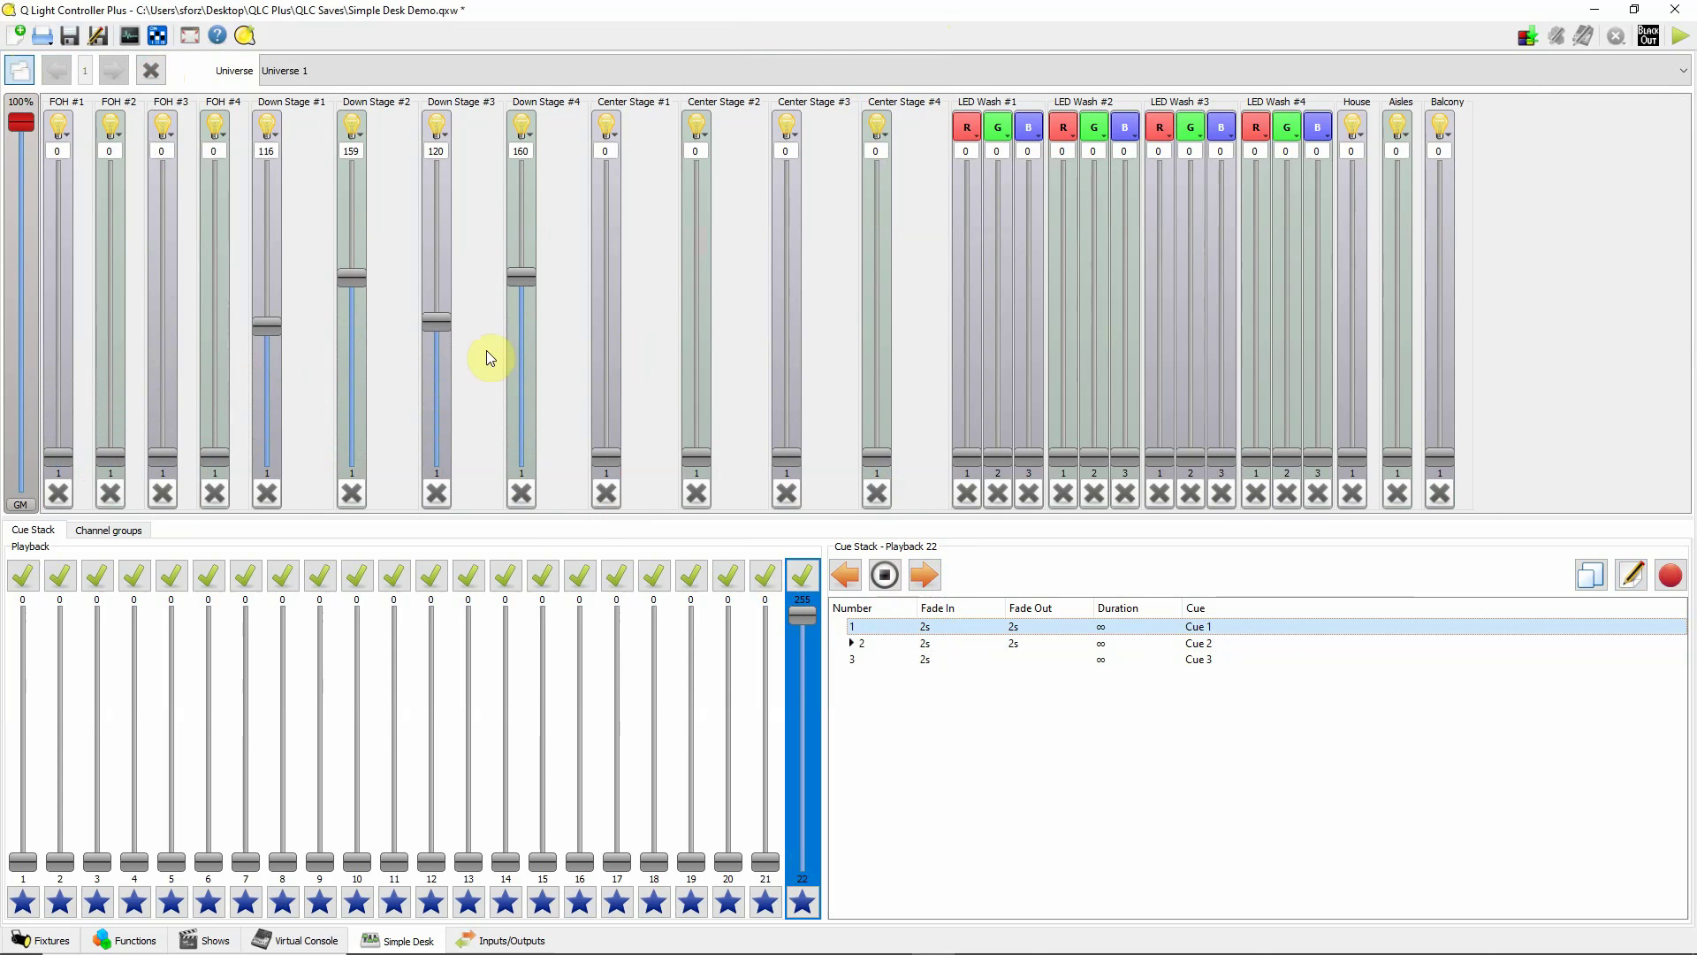
click(884, 575)
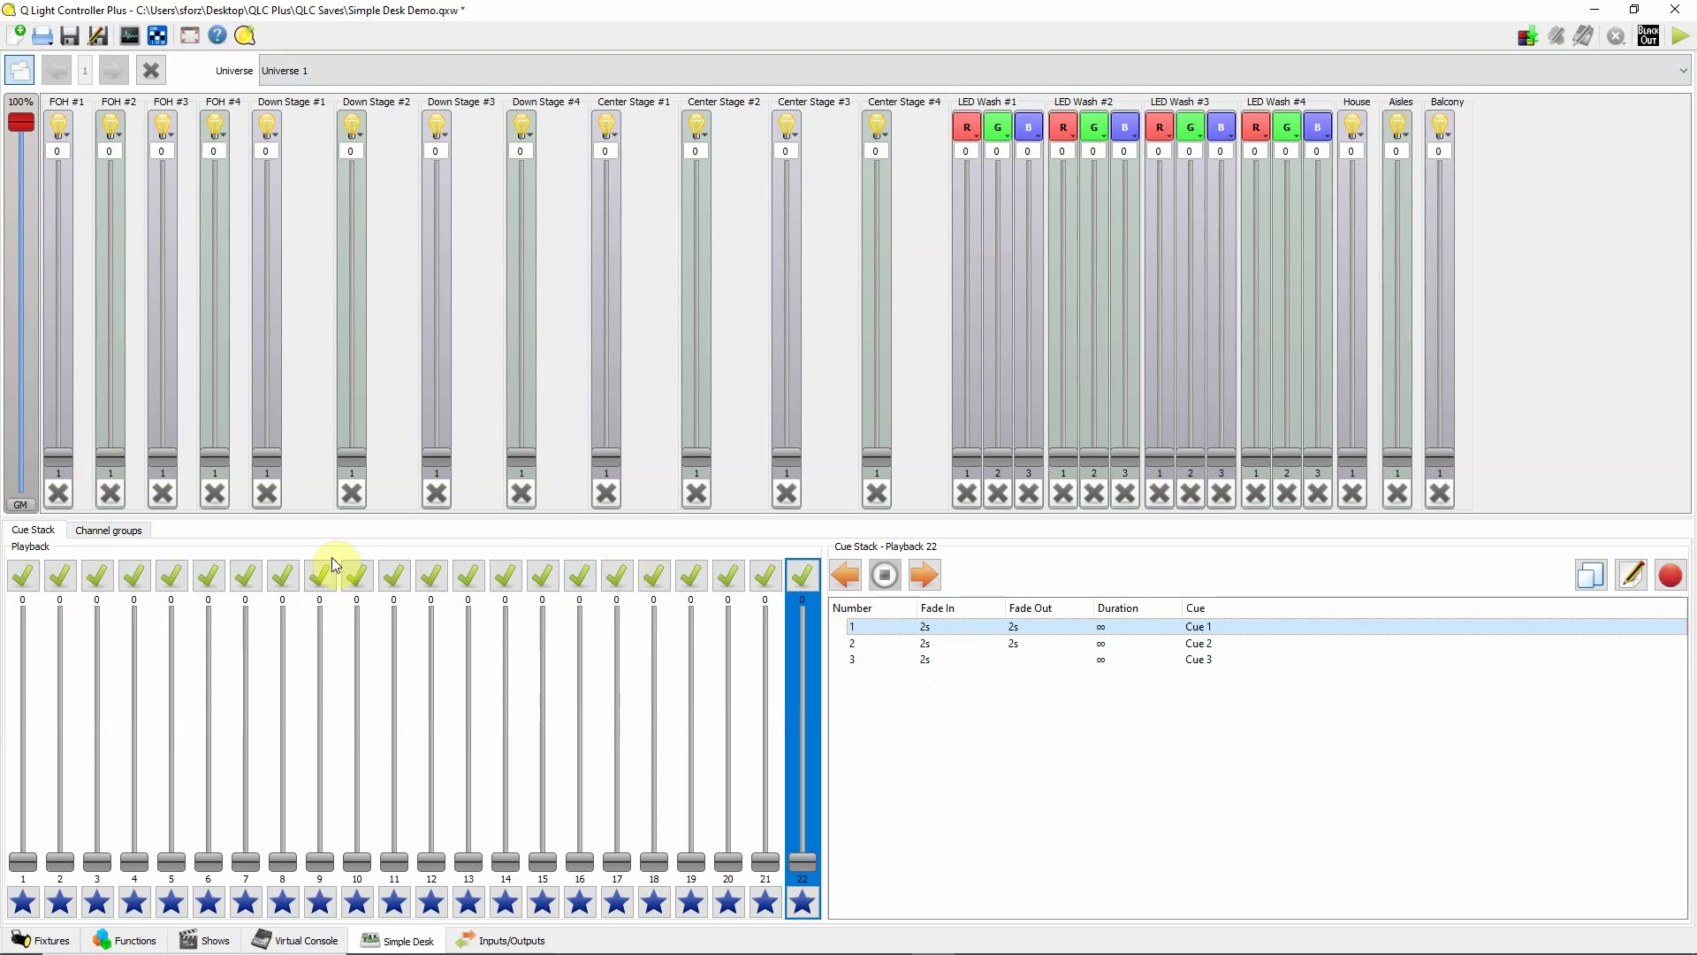
click(927, 590)
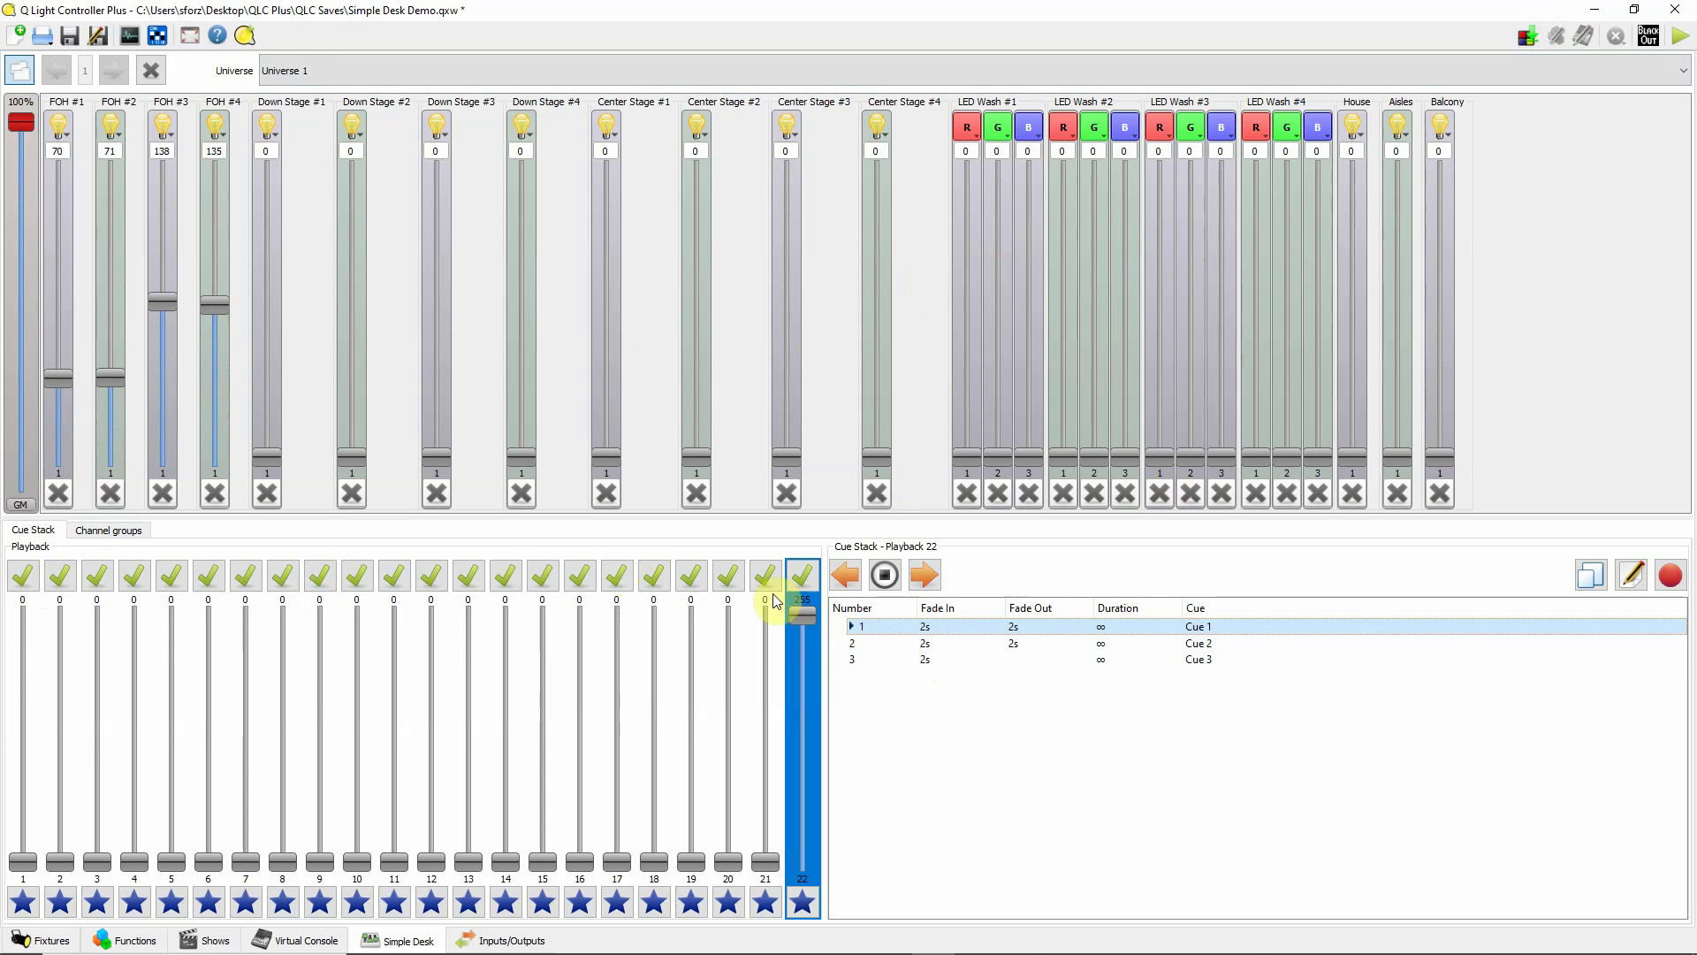
On playback 1, raise Center Stage #1–#4 to about 88 and record them as Cue 1.
click(22, 576)
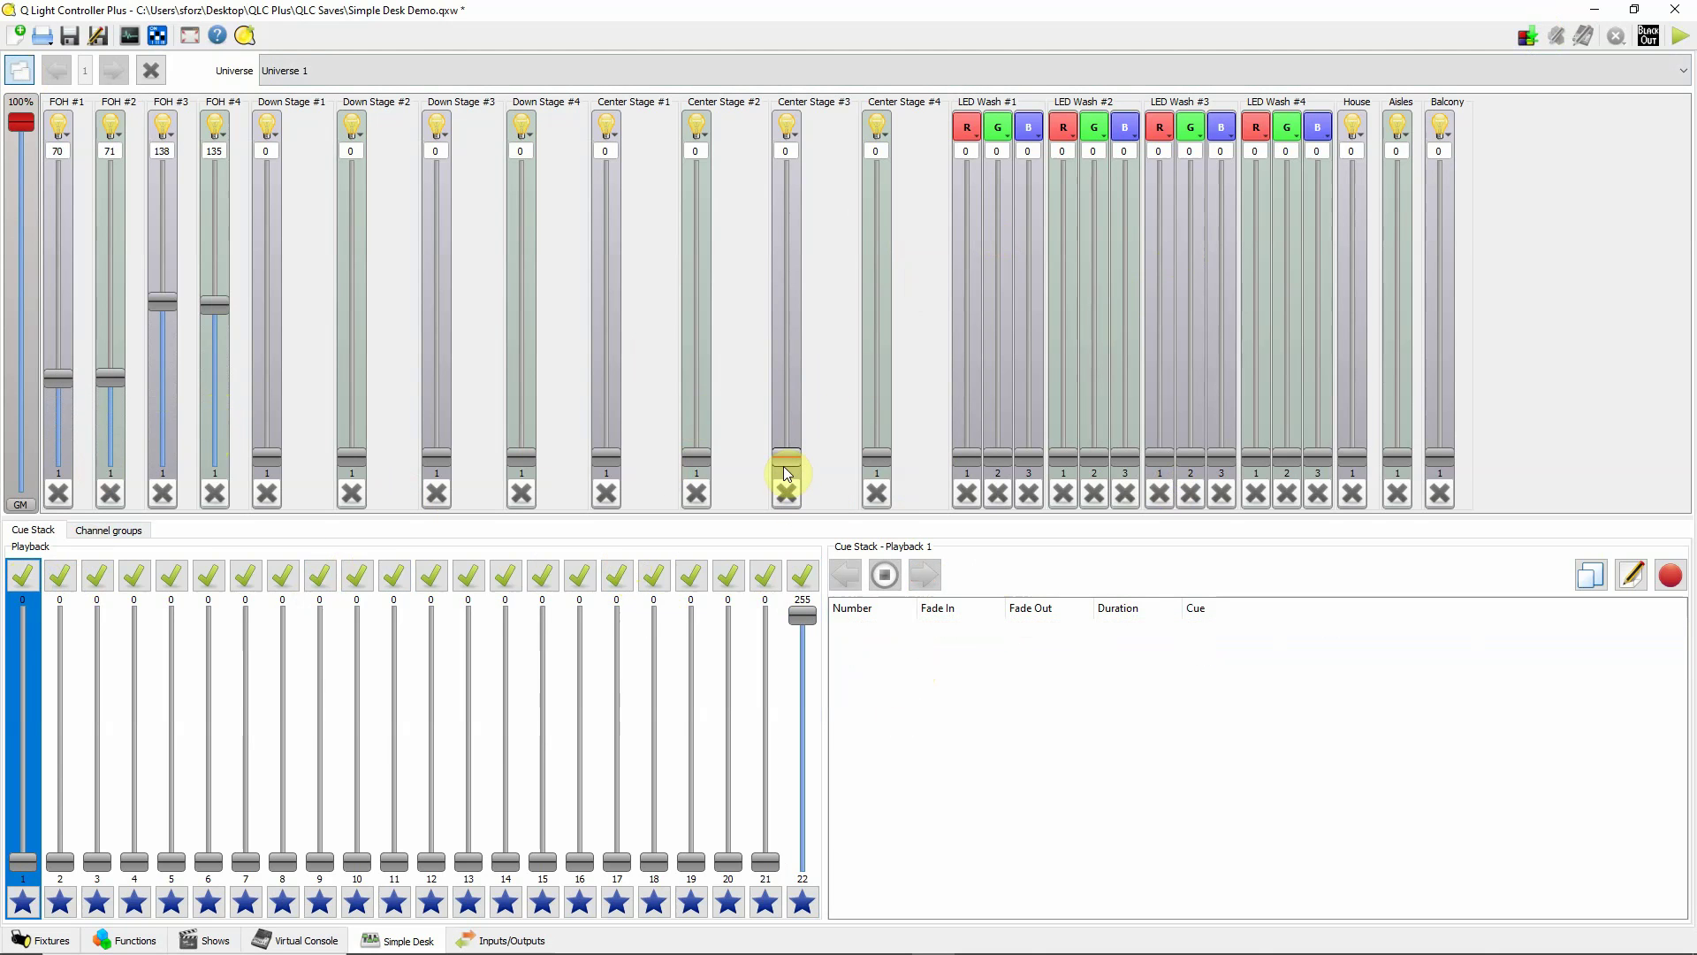
drag(783, 466, 784, 377)
drag(863, 454, 863, 392)
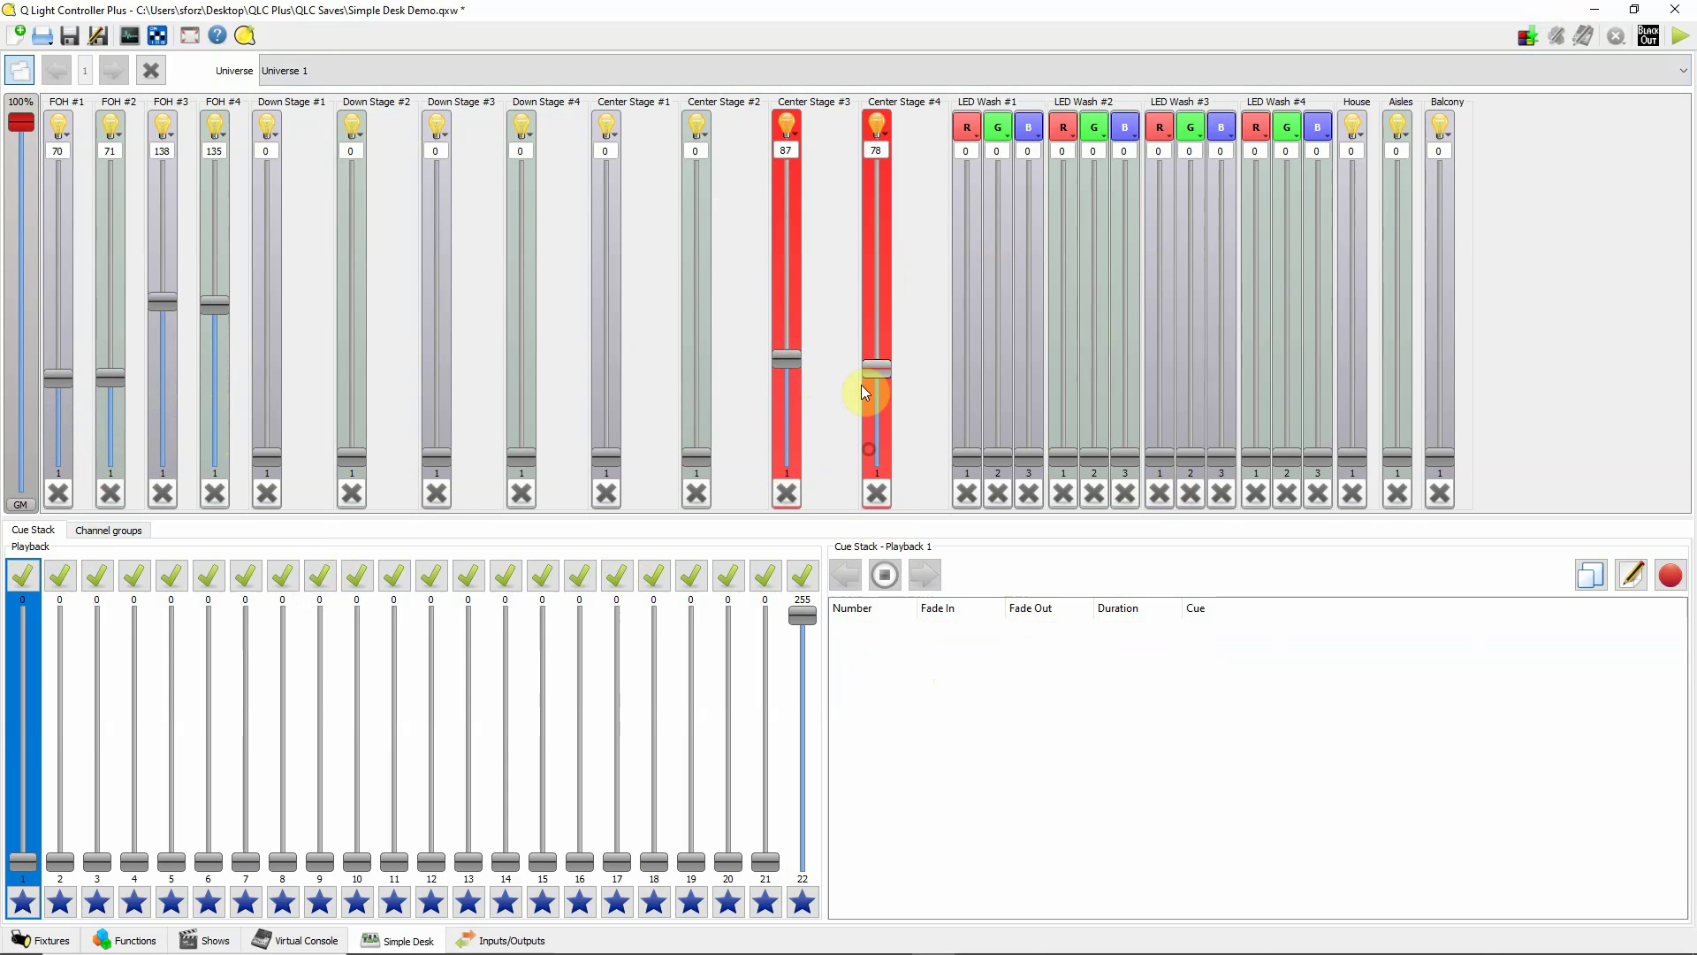
drag(697, 456, 697, 390)
drag(606, 455, 607, 353)
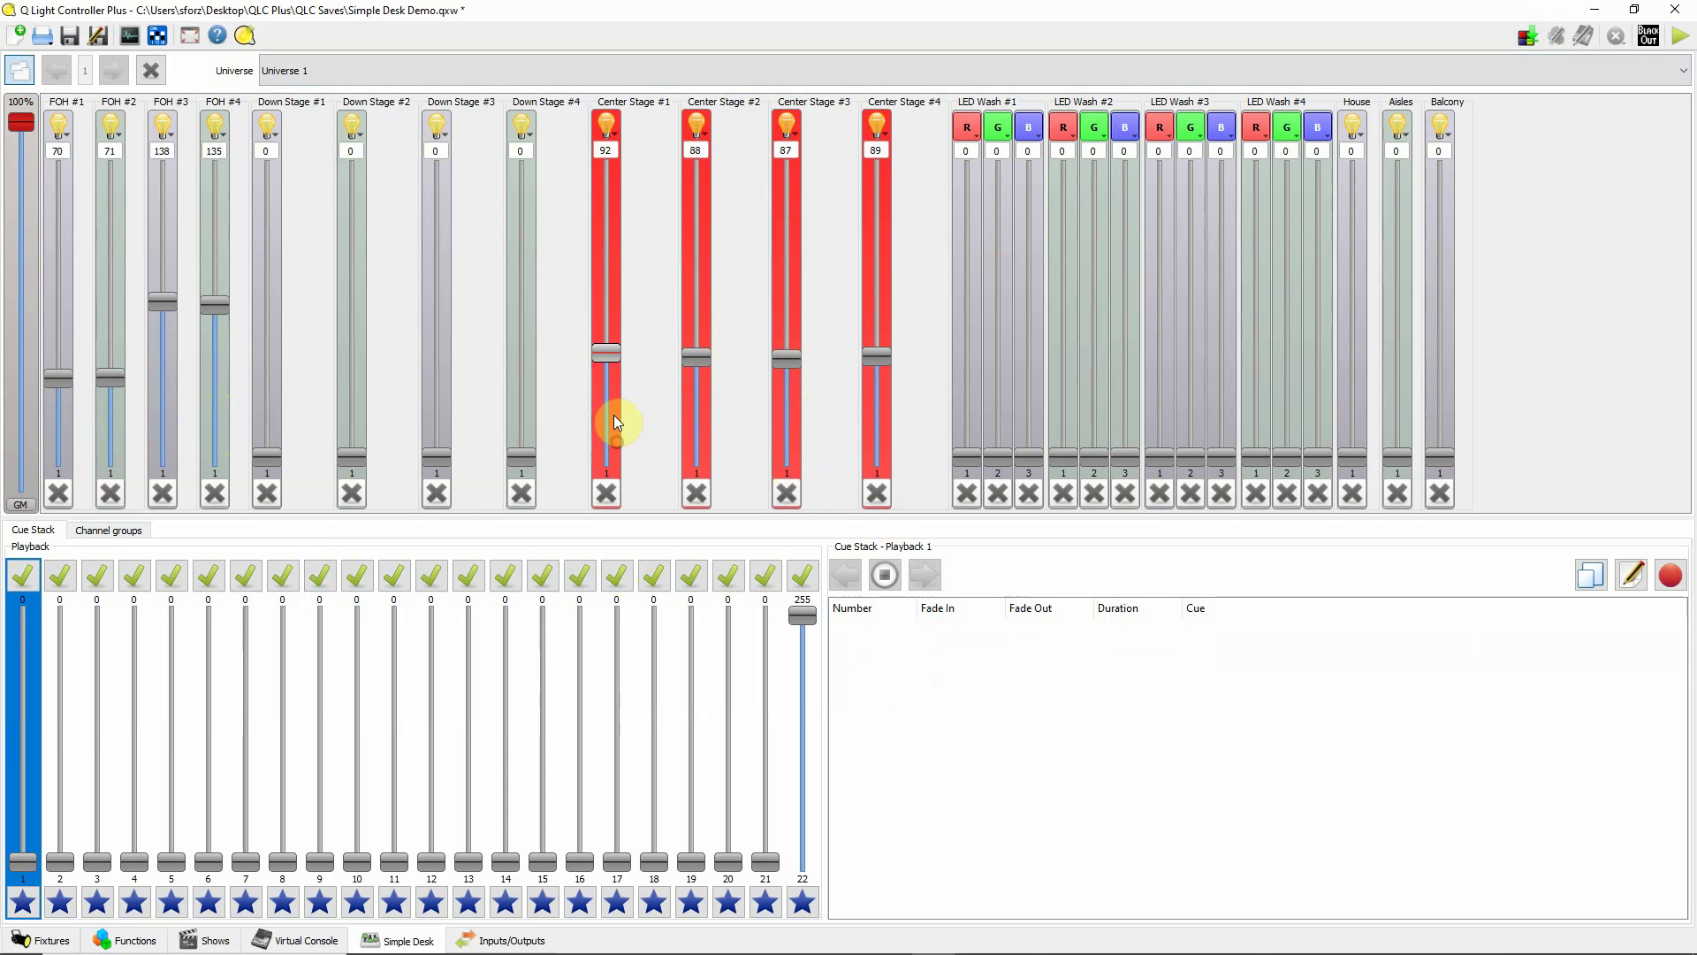
click(1670, 575)
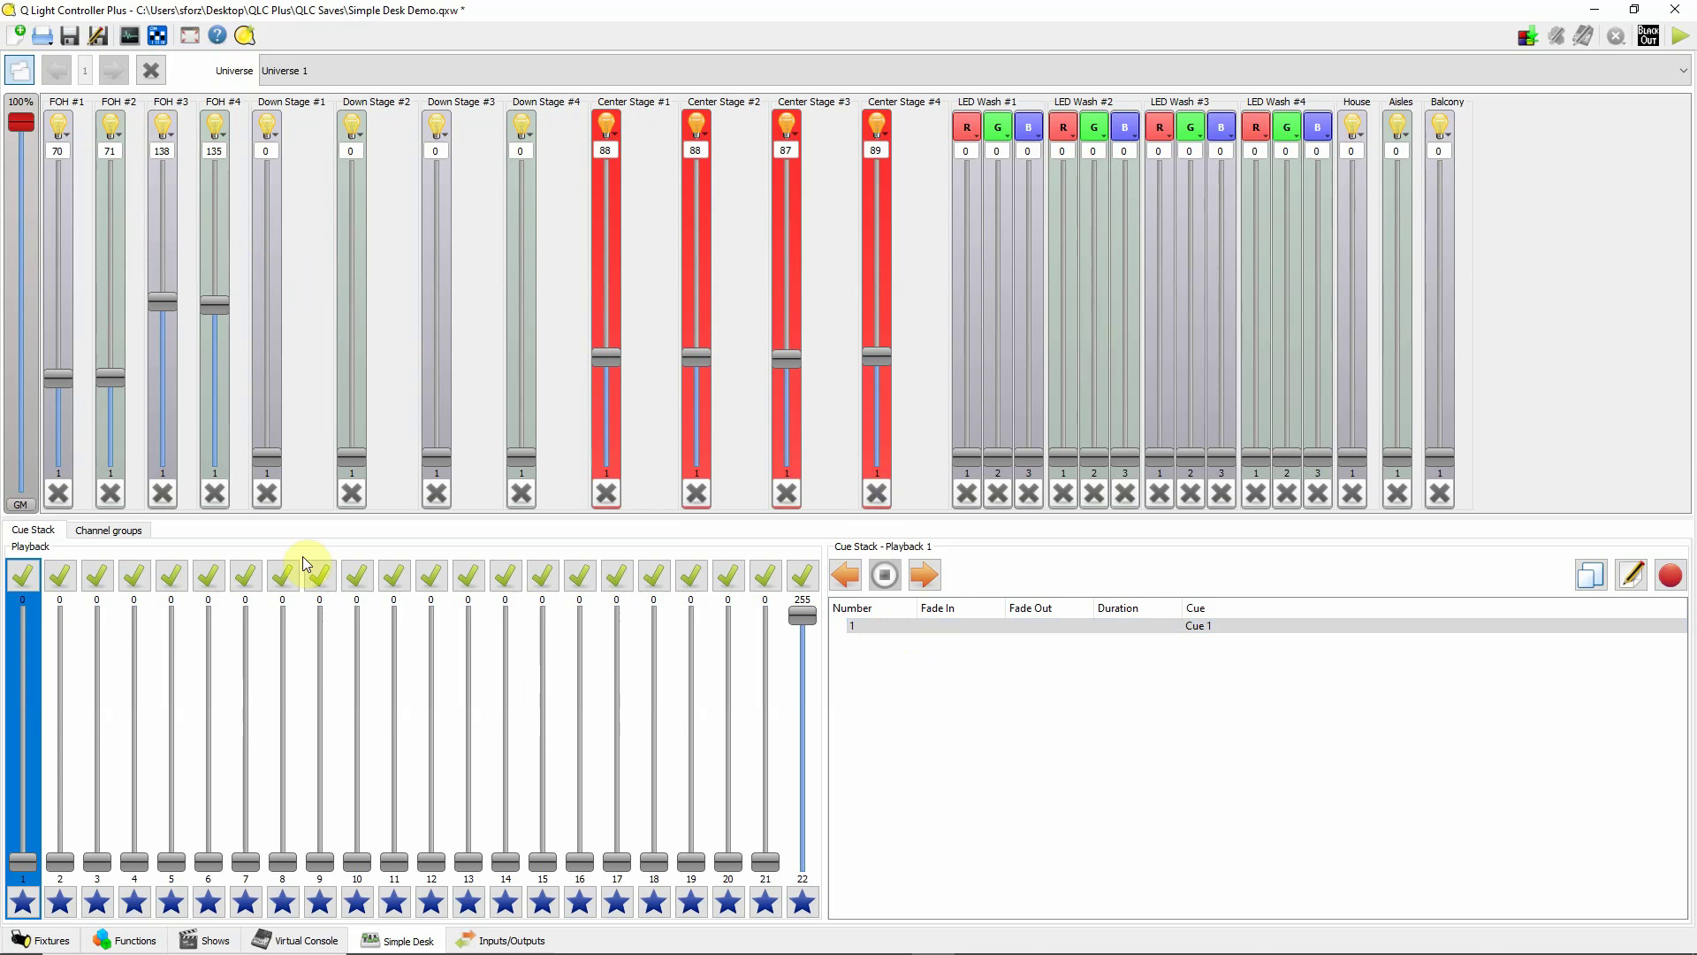
Clear the desk and start playback 1's Cue 1 on top of playback 22.
click(152, 70)
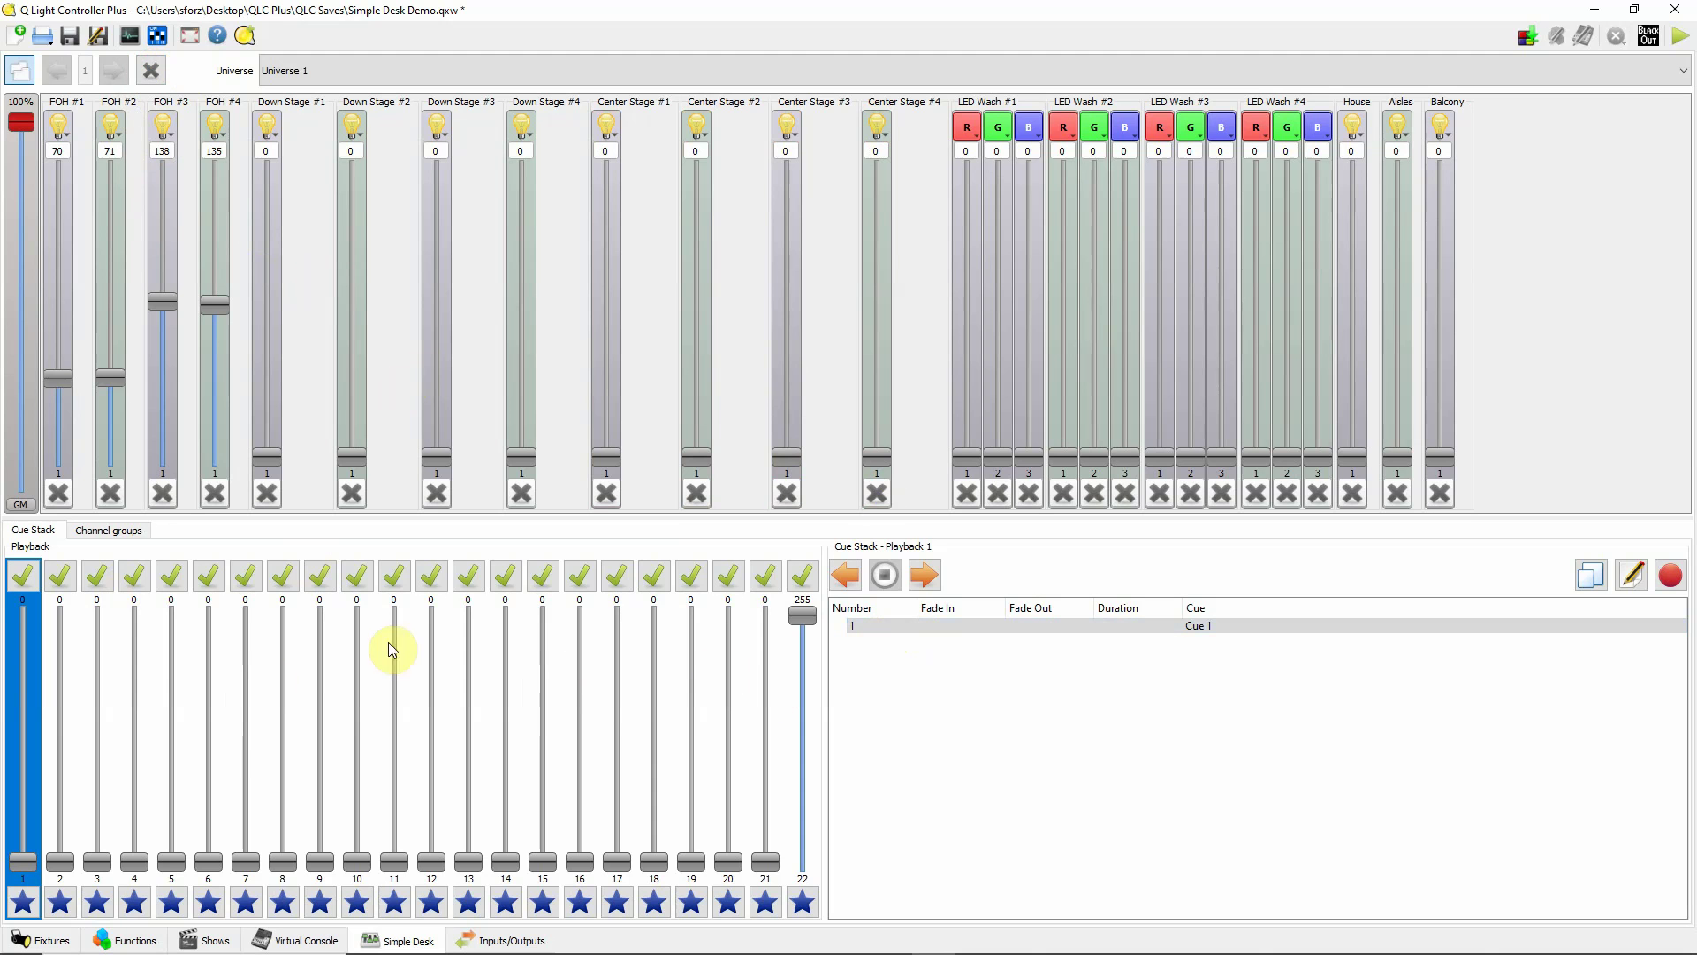
click(925, 576)
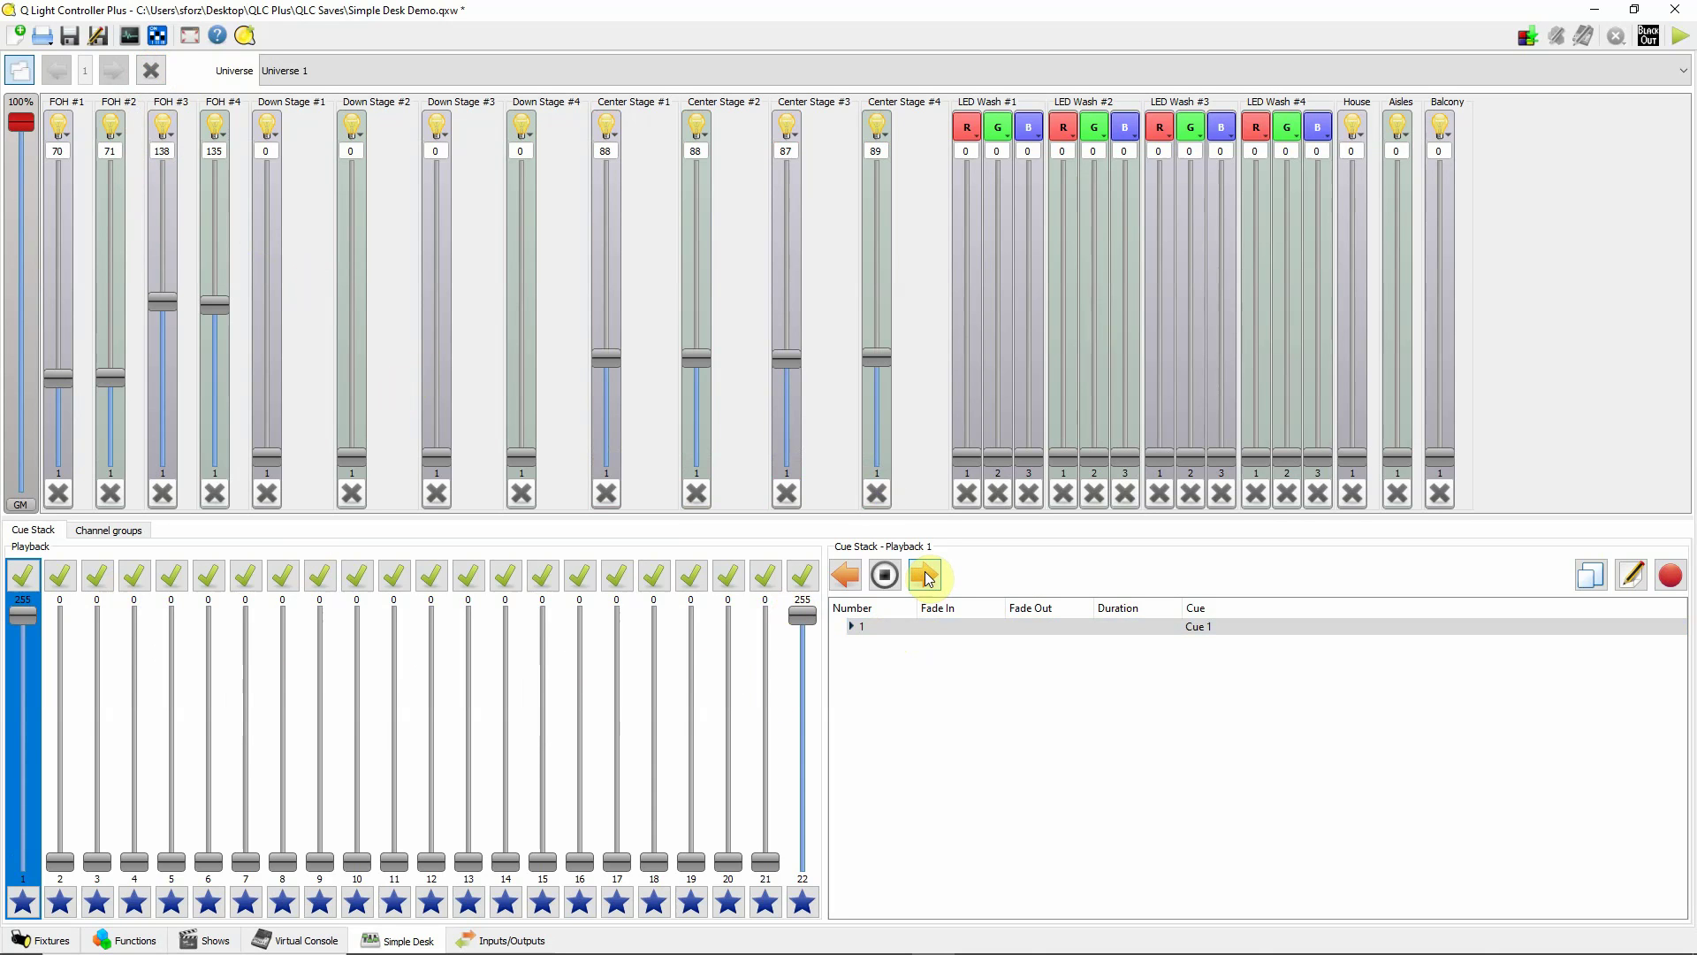